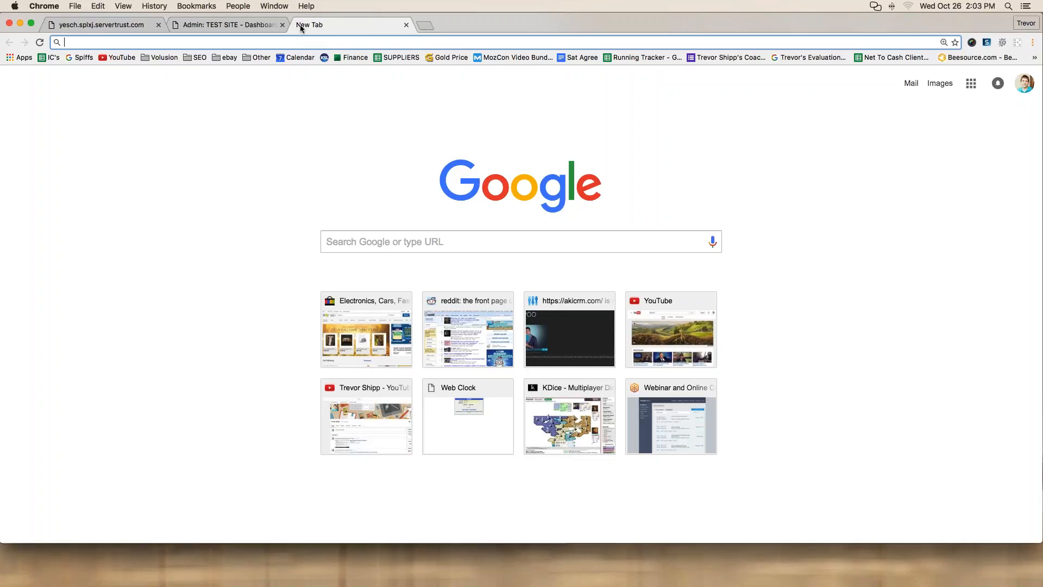
Step: Load wordcounter.net in a new tab and delete the sample text from its box
{"action": "type", "text": "wordcounter.ne"}
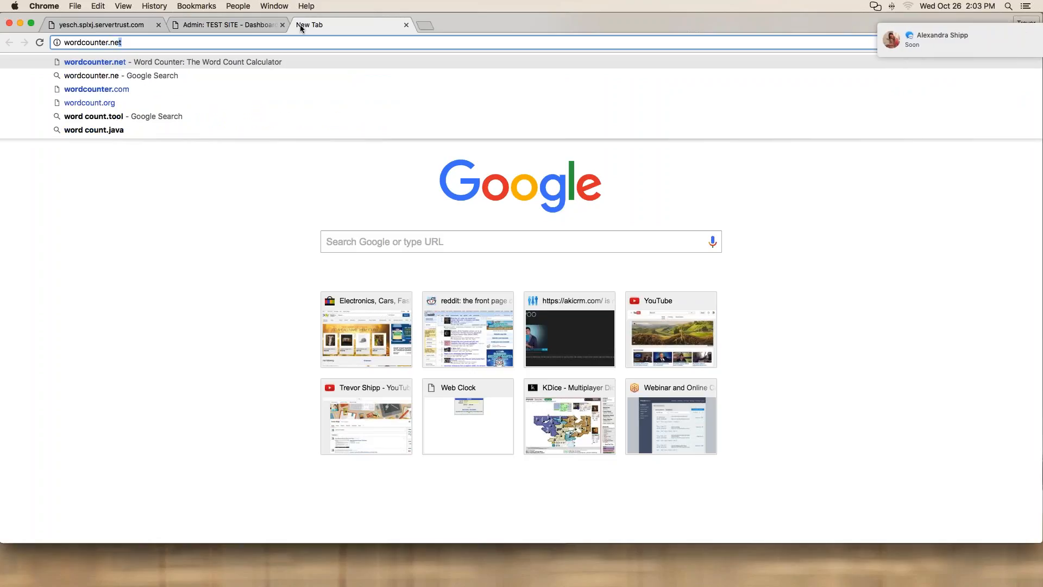
{"action": "key", "text": "Return"}
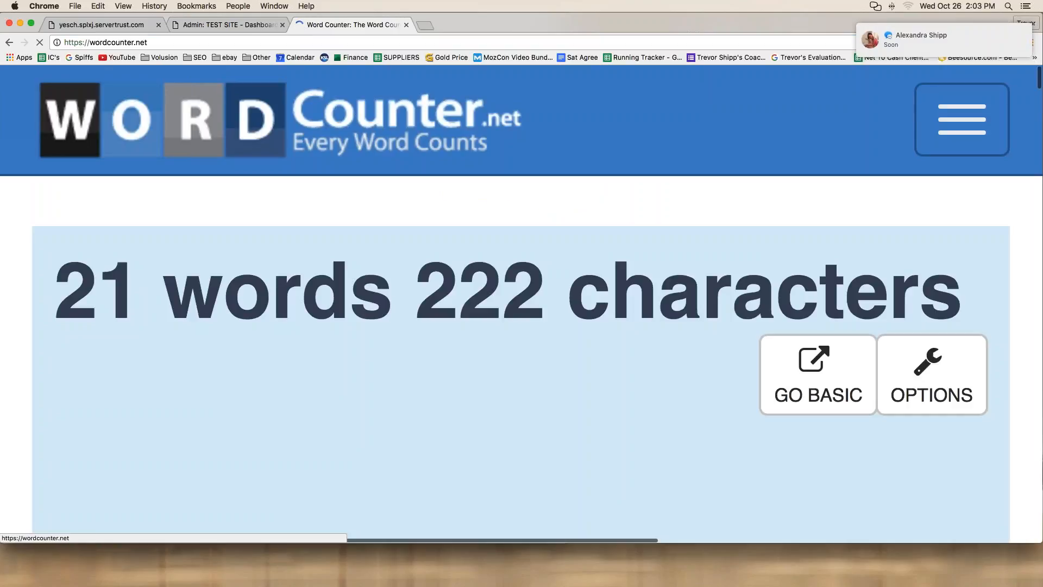
{"action": "scroll", "coordinate": [521, 304], "scroll_direction": "down", "scroll_amount": 1}
{"action": "scroll", "coordinate": [522, 304], "scroll_direction": "down", "scroll_amount": 20}
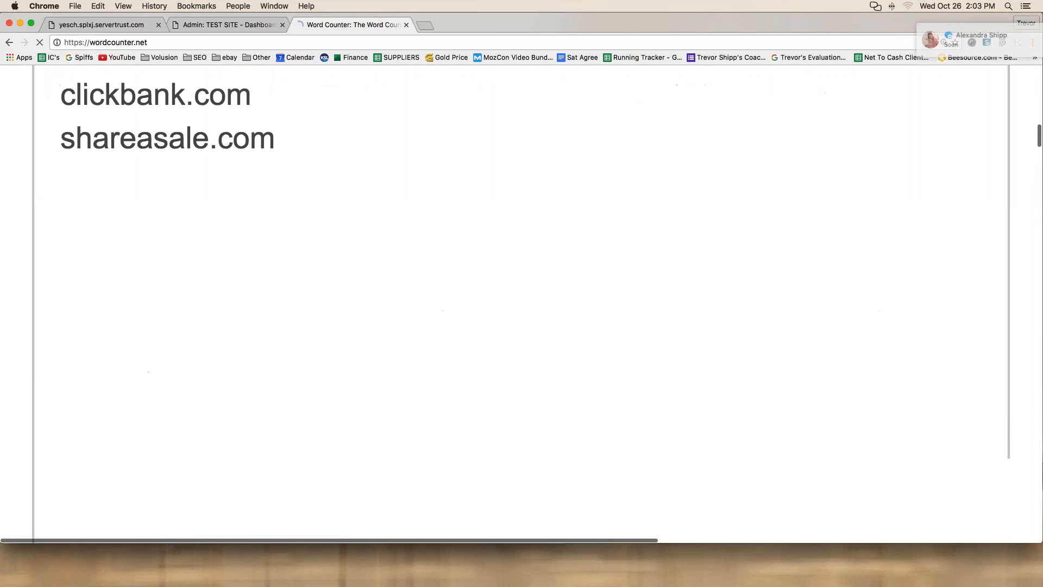
{"action": "scroll", "coordinate": [521, 304], "scroll_direction": "up", "scroll_amount": 3}
{"action": "left_click_drag", "start_coordinate": [304, 356], "coordinate": [61, 261]}
{"action": "key", "text": "BackSpace"}
{"action": "scroll", "coordinate": [156, 271], "scroll_direction": "down", "scroll_amount": 4}
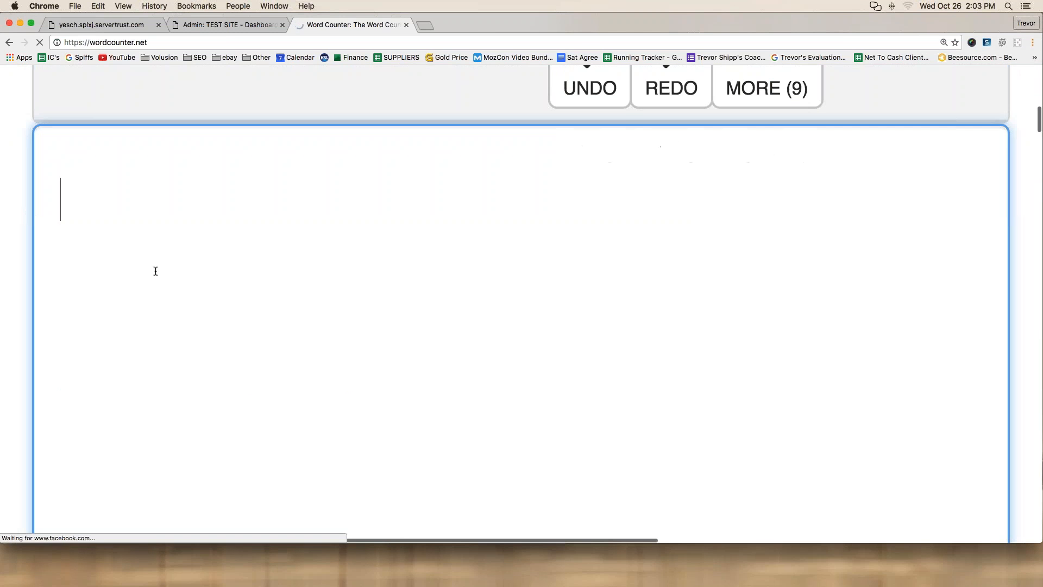
Step: Type the heading 'Informational Pages' followed by '1. Contact Us'
{"action": "scroll", "coordinate": [155, 271], "scroll_direction": "down", "scroll_amount": 1}
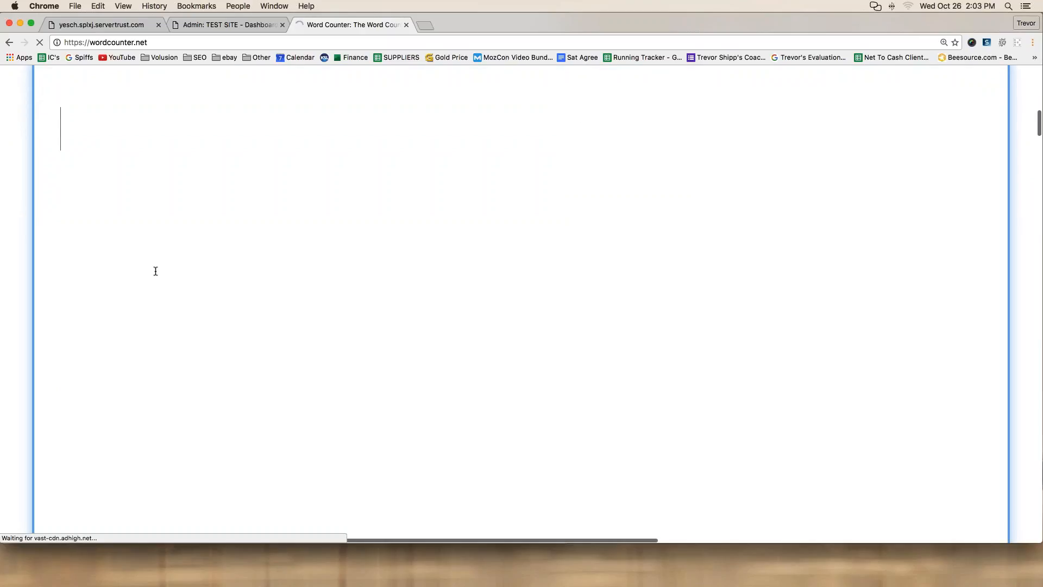
{"action": "type", "text": "Information"}
{"action": "scroll", "coordinate": [155, 271], "scroll_direction": "up", "scroll_amount": 2}
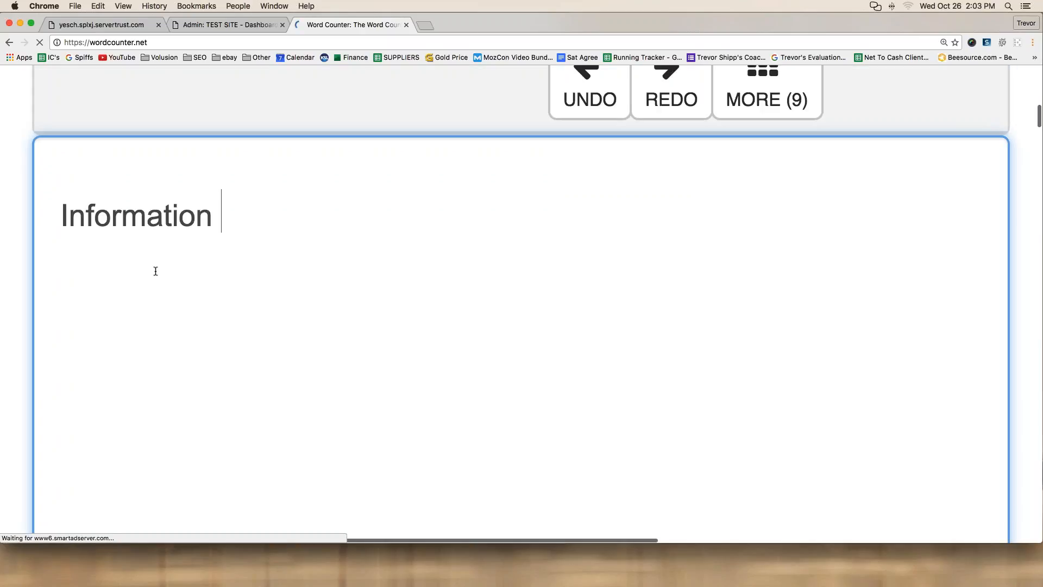
{"action": "type", "text": "al Pages"}
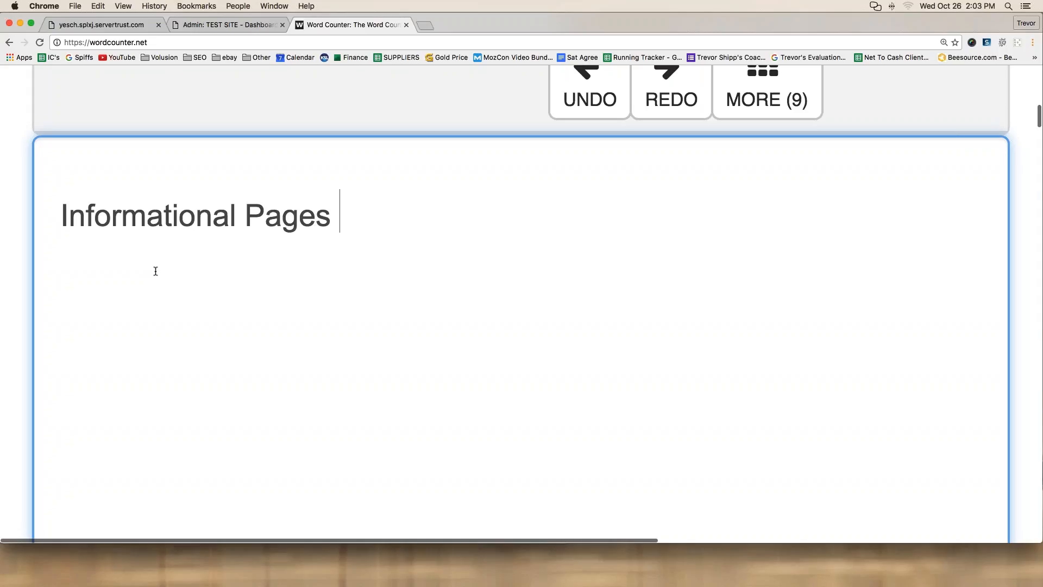
{"action": "key", "text": "Return"}
{"action": "type", "text": "1. Contact Us"}
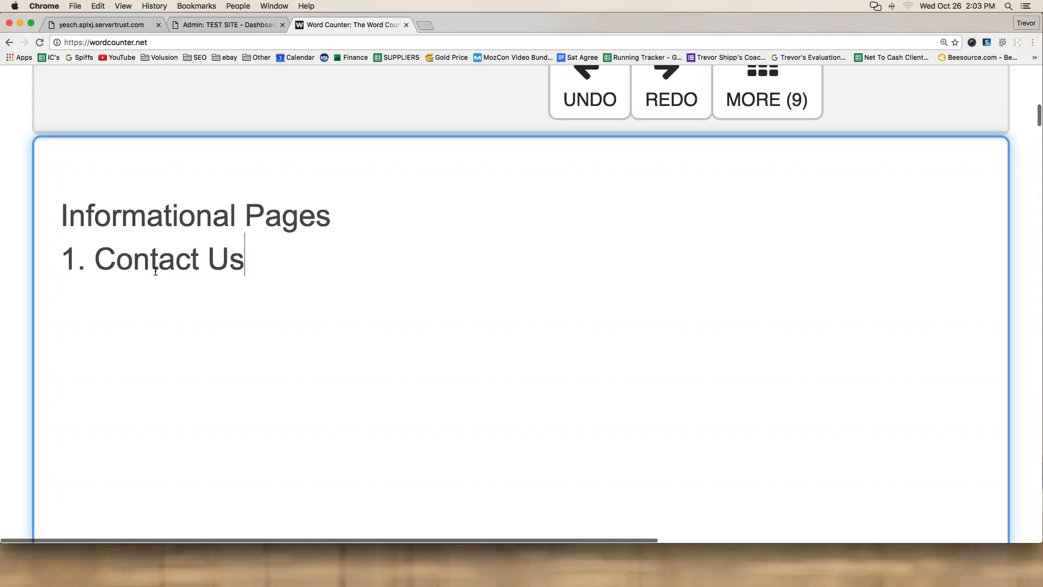
Step: Add the lines '2. About Us', '3. Shipping' and '4. Returns' to the list
{"action": "key", "text": "Return"}
{"action": "type", "text": "2. Ab"}
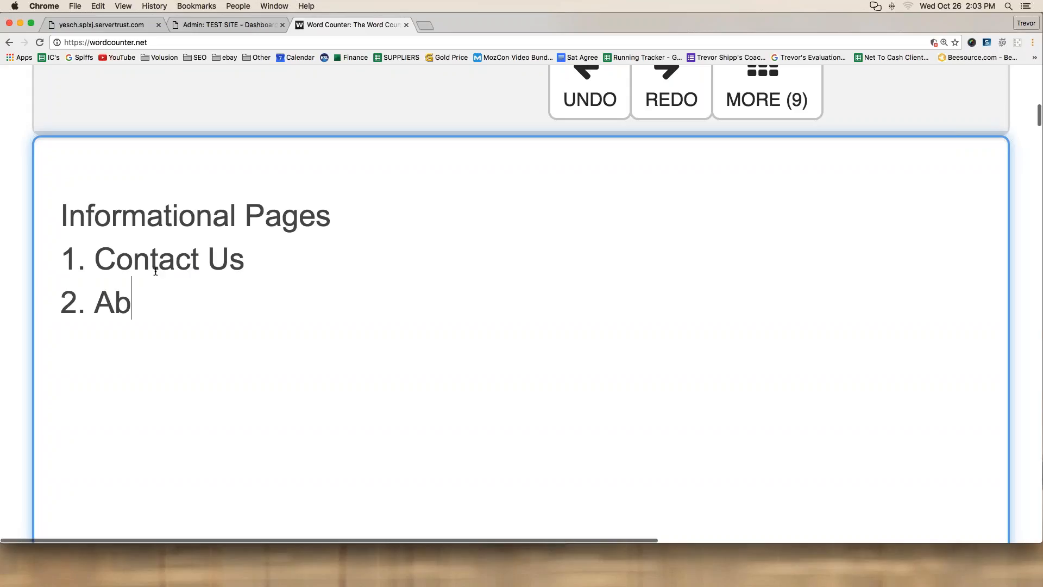
{"action": "type", "text": "out Us"}
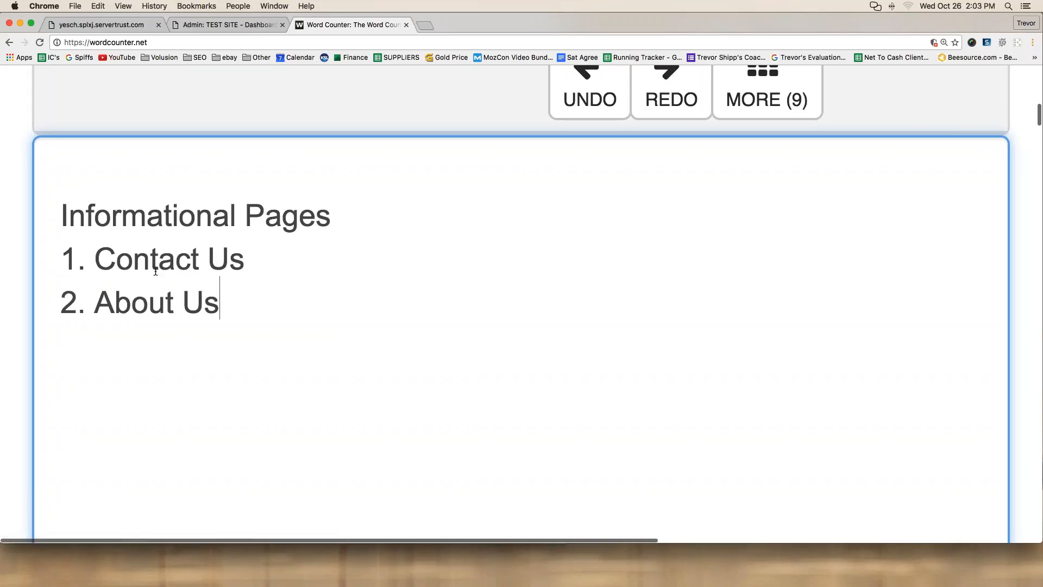
{"action": "key", "text": "Return"}
{"action": "type", "text": "3. Shipping"}
{"action": "key", "text": "Return"}
{"action": "type", "text": "4"}
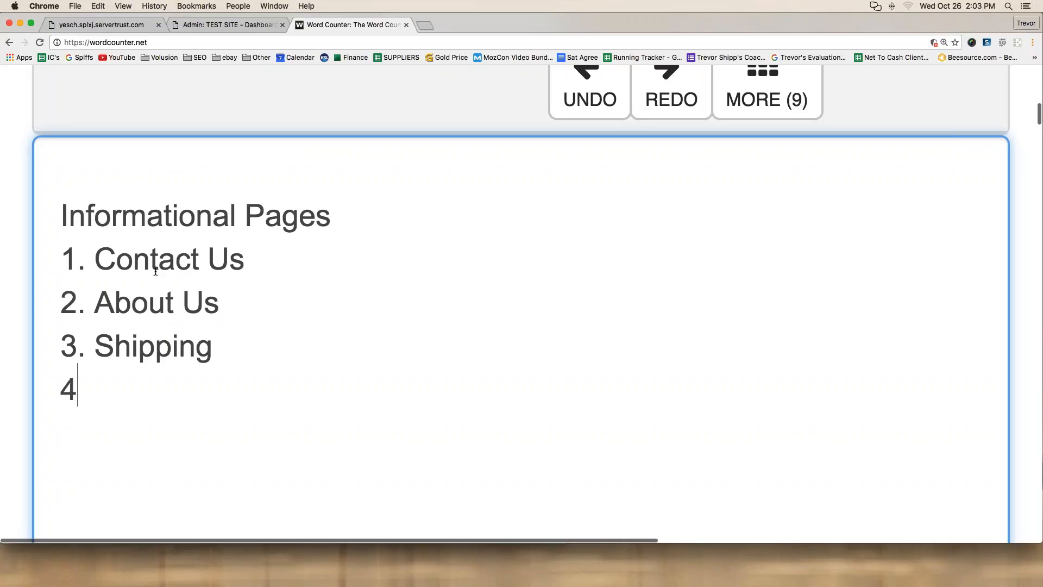
{"action": "type", "text": ". Retur"}
{"action": "key", "text": "BackSpace"}
{"action": "type", "text": "urns"}
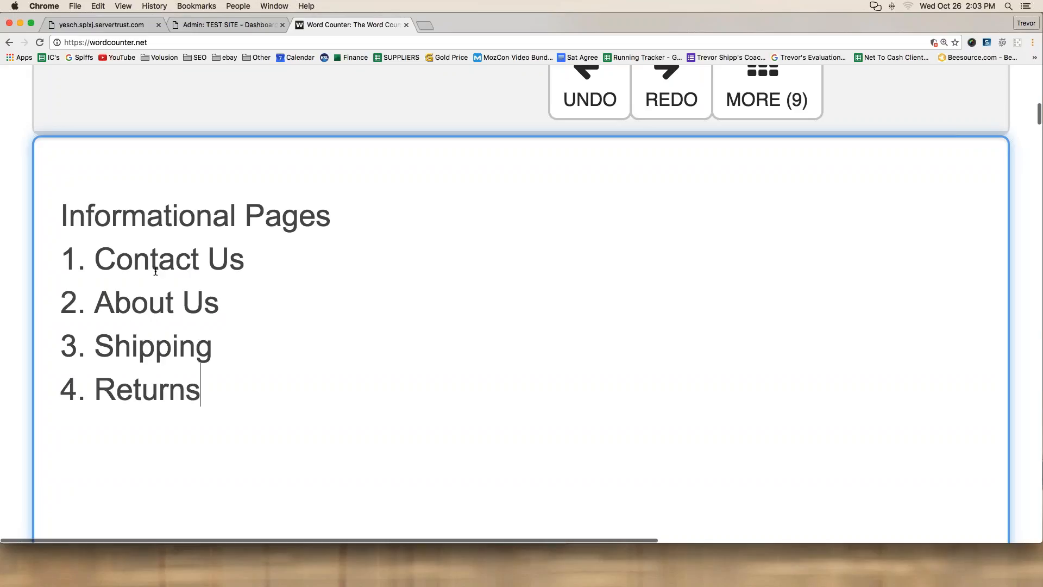
Step: Select the whole typed list, then switch to the store's tab
{"action": "left_click", "coordinate": [381, 195]}
{"action": "left_click_drag", "start_coordinate": [58, 214], "coordinate": [215, 392]}
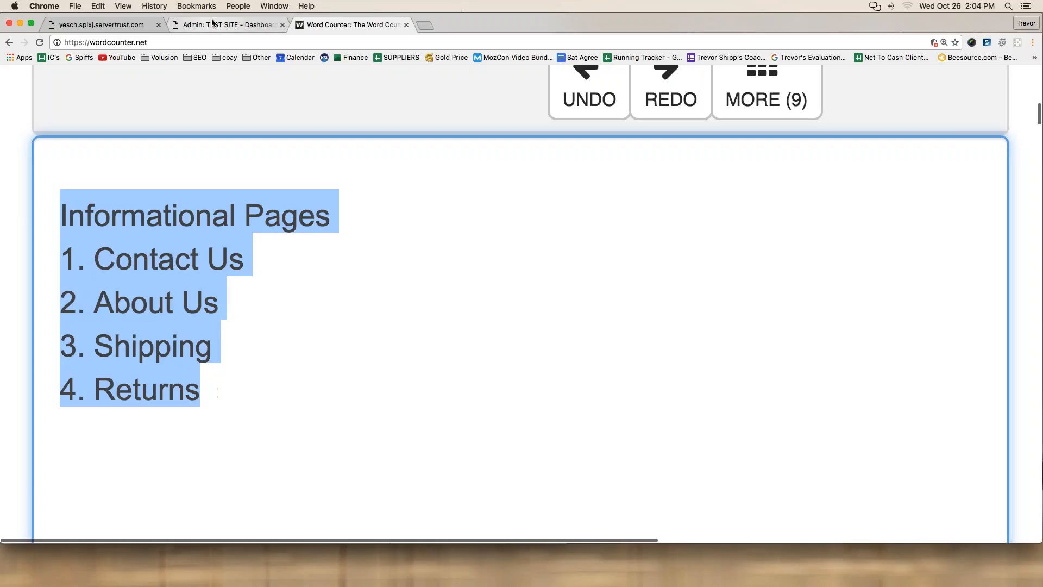
{"action": "left_click", "coordinate": [228, 24]}
Step: Switch to the TEST SITE storefront and look over its home page
{"action": "mouse_move", "coordinate": [179, 93]}
{"action": "left_click", "coordinate": [100, 25]}
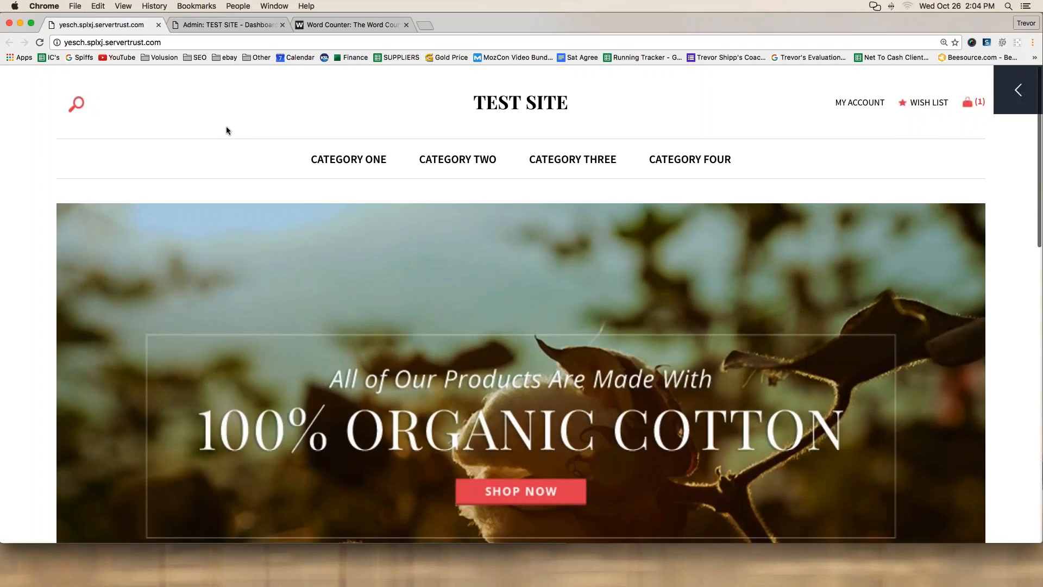
{"action": "scroll", "coordinate": [226, 131], "scroll_direction": "down", "scroll_amount": 3}
{"action": "scroll", "coordinate": [227, 131], "scroll_direction": "down", "scroll_amount": 5}
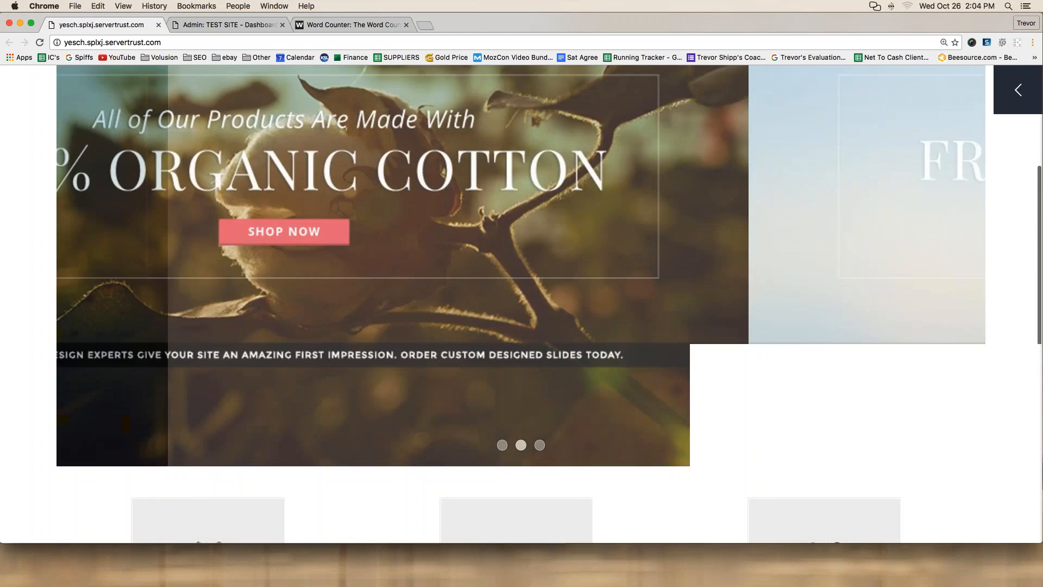
{"action": "scroll", "coordinate": [226, 130], "scroll_direction": "up", "scroll_amount": 7}
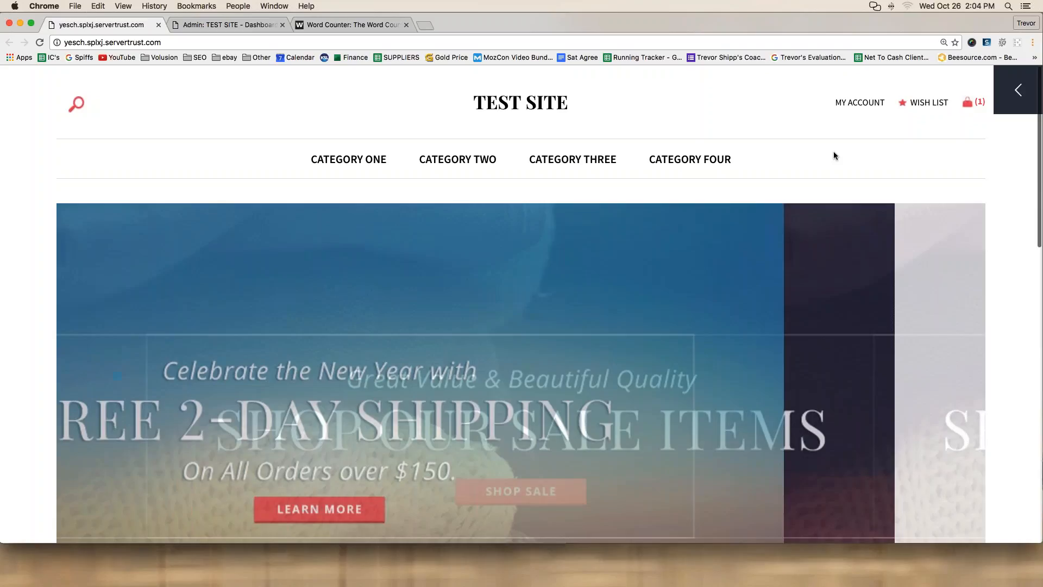
Step: Mark up the four-category top menu and the My Account header links, then clear the marks
{"action": "left_click_drag", "start_coordinate": [911, 137], "coordinate": [0, 135]}
{"action": "mouse_move", "coordinate": [1, 176]}
{"action": "left_mouse_down"}
{"action": "mouse_move", "coordinate": [710, 198]}
{"action": "mouse_move", "coordinate": [972, 175]}
{"action": "mouse_move", "coordinate": [972, 143]}
{"action": "mouse_move", "coordinate": [789, 133]}
{"action": "left_mouse_up"}
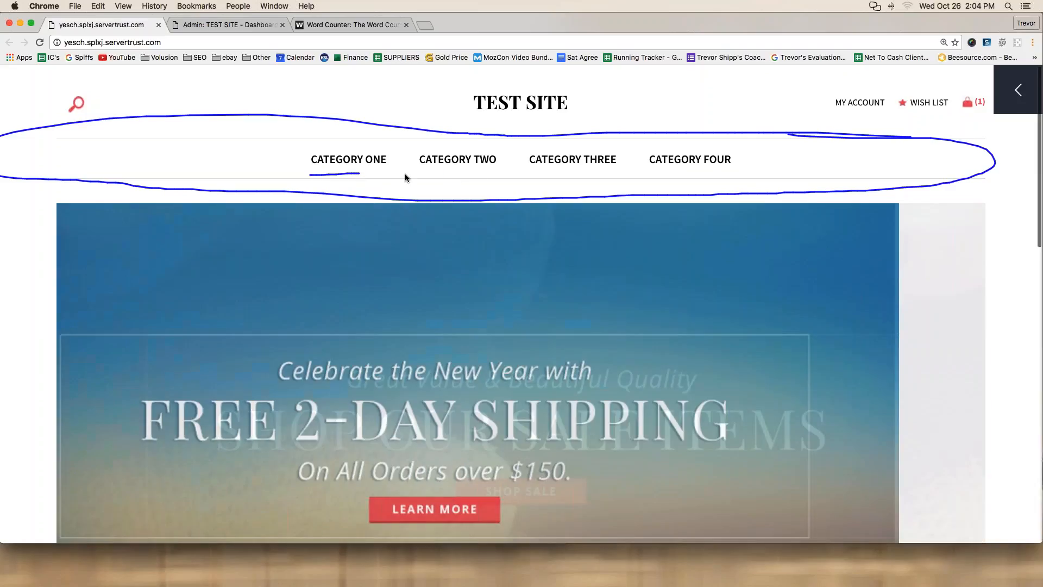
{"action": "left_click_drag", "start_coordinate": [411, 174], "coordinate": [734, 165]}
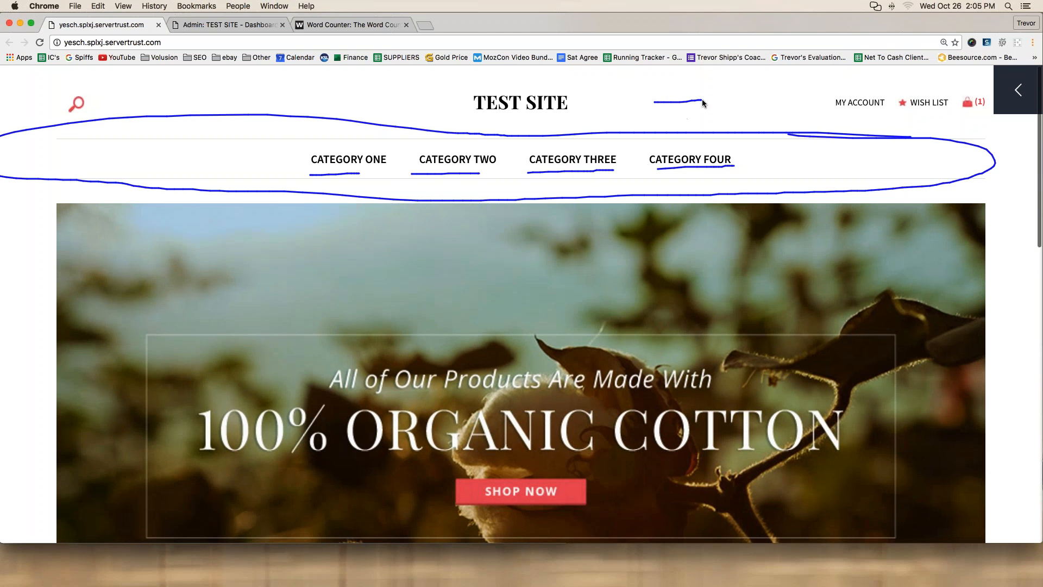
{"action": "left_click_drag", "start_coordinate": [736, 101], "coordinate": [942, 110]}
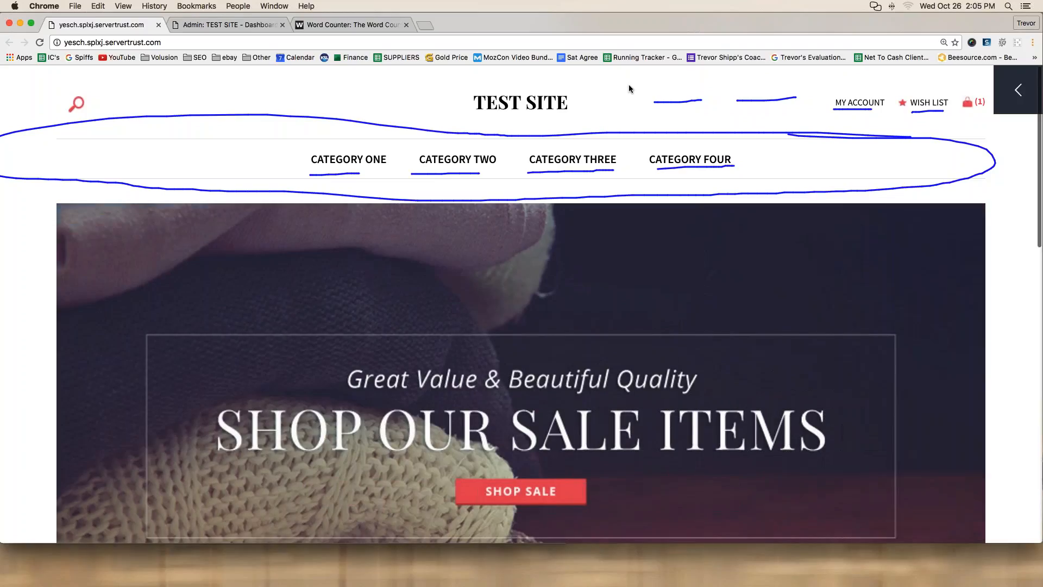
{"action": "mouse_move", "coordinate": [628, 85]}
{"action": "left_mouse_down"}
{"action": "mouse_move", "coordinate": [932, 87]}
{"action": "mouse_move", "coordinate": [996, 120]}
{"action": "mouse_move", "coordinate": [647, 130]}
{"action": "mouse_move", "coordinate": [627, 123]}
{"action": "mouse_move", "coordinate": [627, 91]}
{"action": "left_mouse_up"}
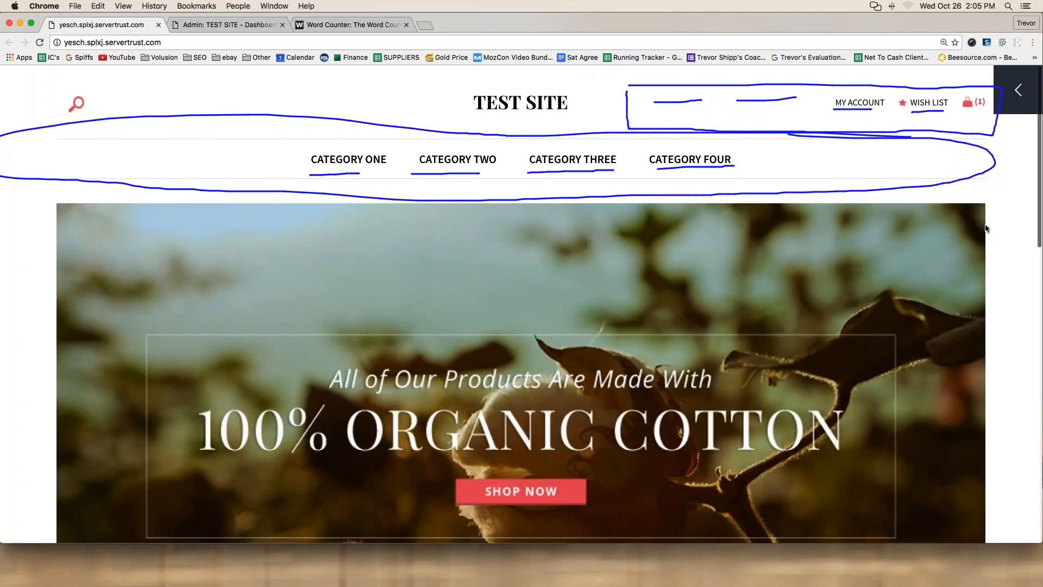
{"action": "key", "text": "Escape"}
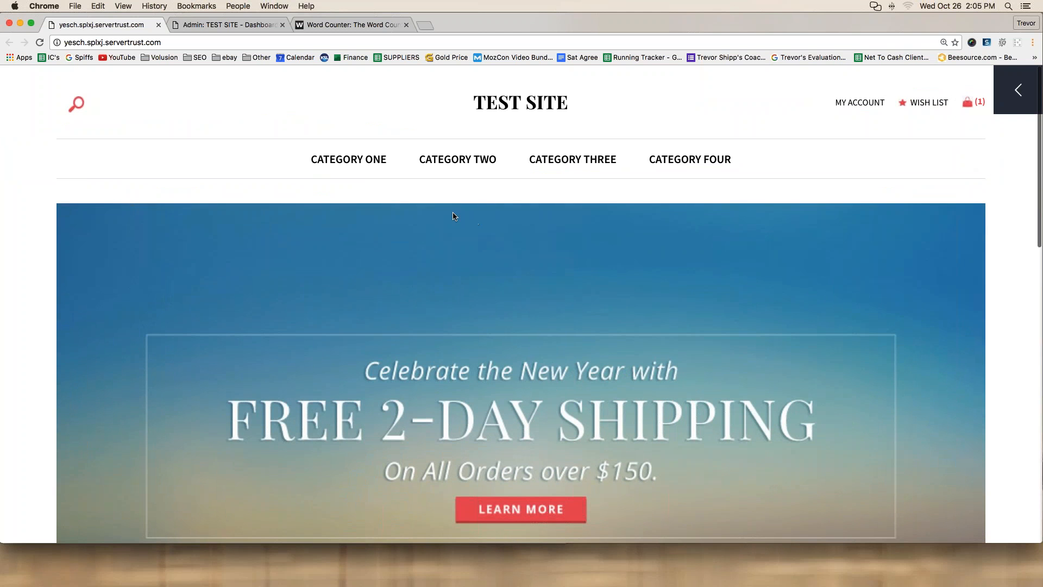
{"action": "scroll", "coordinate": [451, 211], "scroll_direction": "down", "scroll_amount": 10}
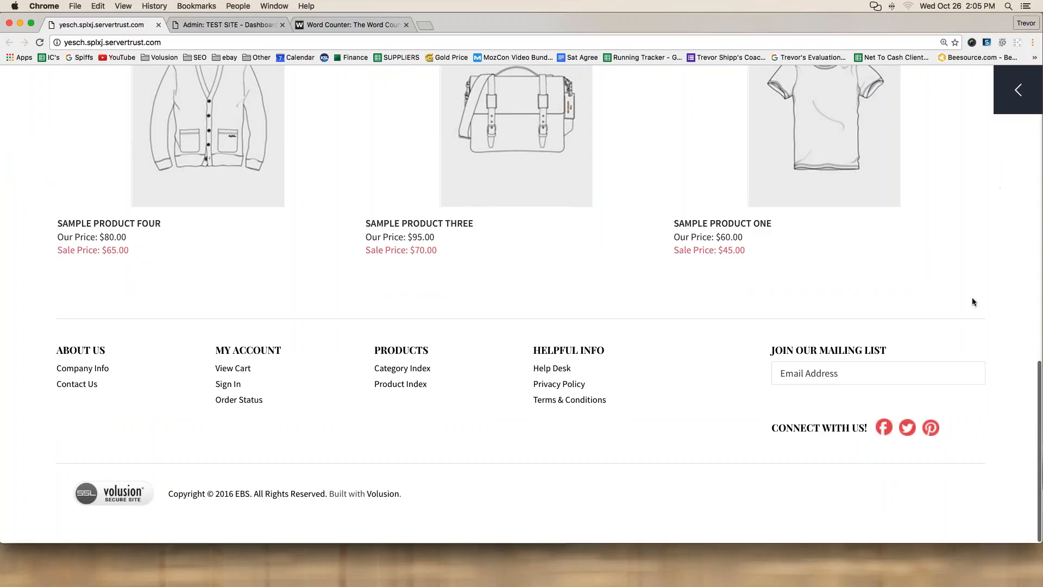
{"action": "mouse_move", "coordinate": [983, 308]}
{"action": "left_mouse_down"}
{"action": "mouse_move", "coordinate": [616, 319]}
{"action": "mouse_move", "coordinate": [136, 302]}
{"action": "left_mouse_up"}
{"action": "mouse_move", "coordinate": [15, 308]}
{"action": "left_mouse_down"}
{"action": "mouse_move", "coordinate": [21, 478]}
{"action": "mouse_move", "coordinate": [161, 522]}
{"action": "mouse_move", "coordinate": [412, 529]}
{"action": "mouse_move", "coordinate": [950, 516]}
{"action": "mouse_move", "coordinate": [989, 484]}
{"action": "mouse_move", "coordinate": [982, 307]}
{"action": "left_mouse_up"}
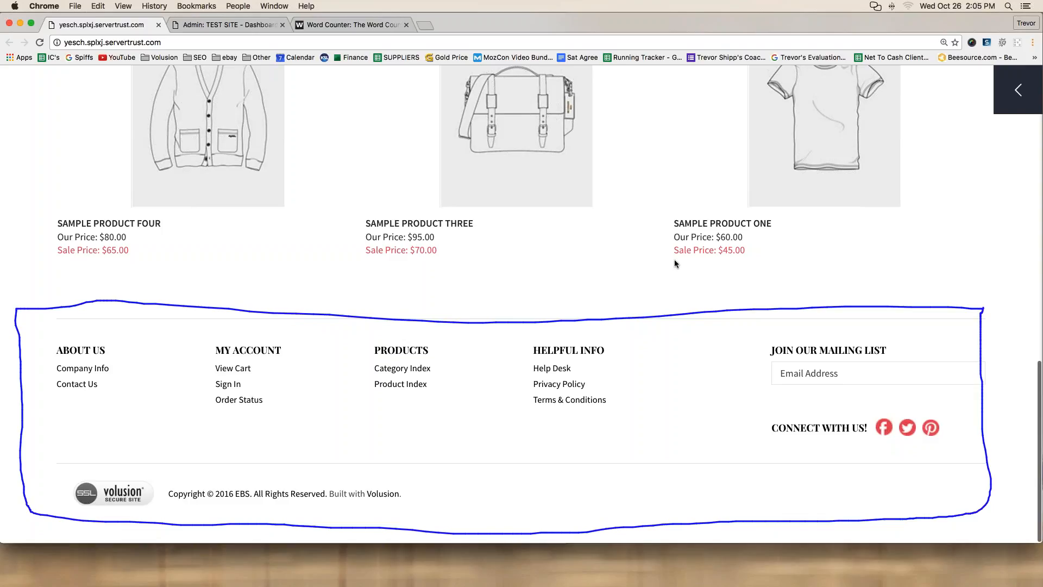
{"action": "mouse_move", "coordinate": [349, 267]}
{"action": "left_mouse_down"}
{"action": "mouse_move", "coordinate": [349, 300]}
{"action": "mouse_move", "coordinate": [388, 266]}
{"action": "mouse_move", "coordinate": [370, 278]}
{"action": "mouse_move", "coordinate": [415, 291]}
{"action": "left_mouse_up"}
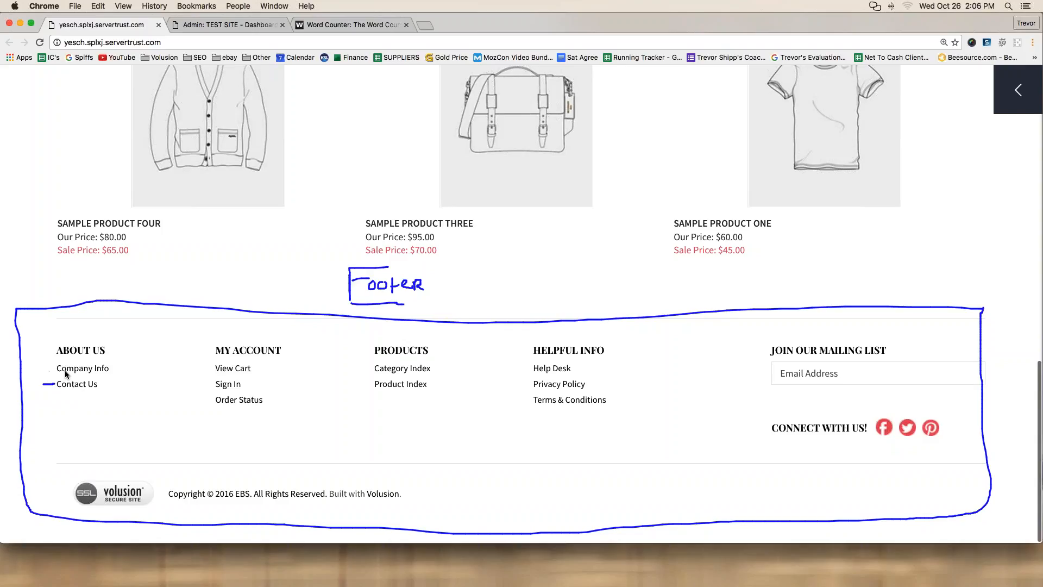
{"action": "left_click_drag", "start_coordinate": [41, 368], "coordinate": [50, 369]}
{"action": "left_click_drag", "start_coordinate": [83, 360], "coordinate": [33, 371]}
{"action": "left_click_drag", "start_coordinate": [118, 383], "coordinate": [110, 360]}
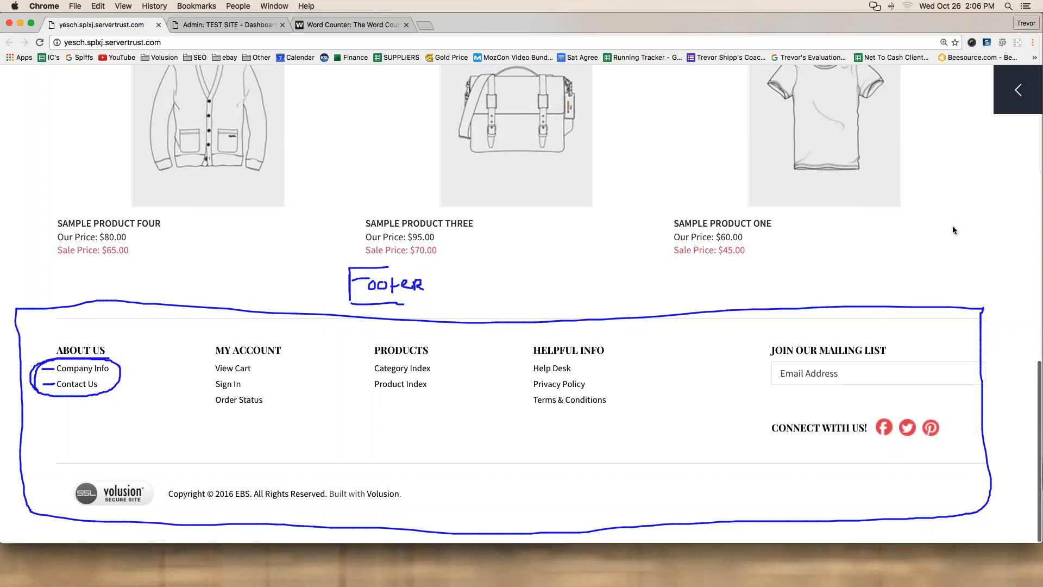
{"action": "left_click", "coordinate": [1020, 161]}
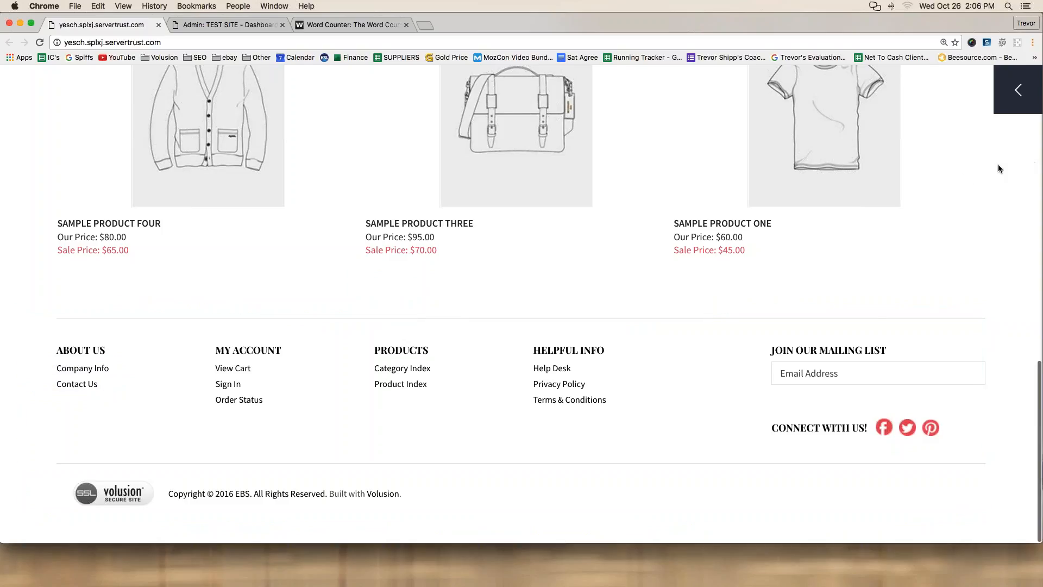
Step: Open About Us from the footer's Company Info link, inspect its placeholder text, then follow Contact Us
{"action": "left_click", "coordinate": [85, 373]}
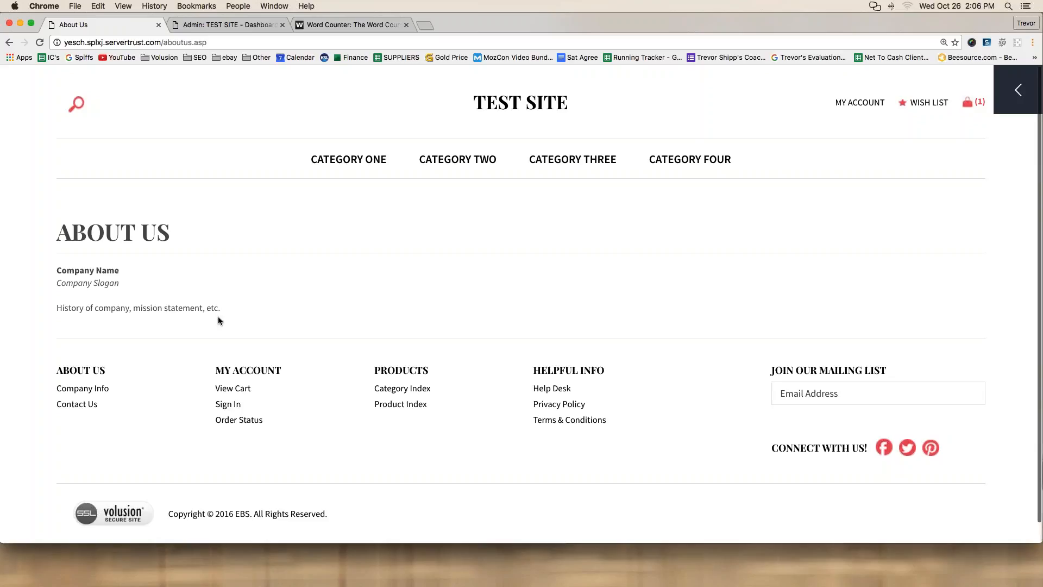
{"action": "left_click_drag", "start_coordinate": [218, 320], "coordinate": [56, 263]}
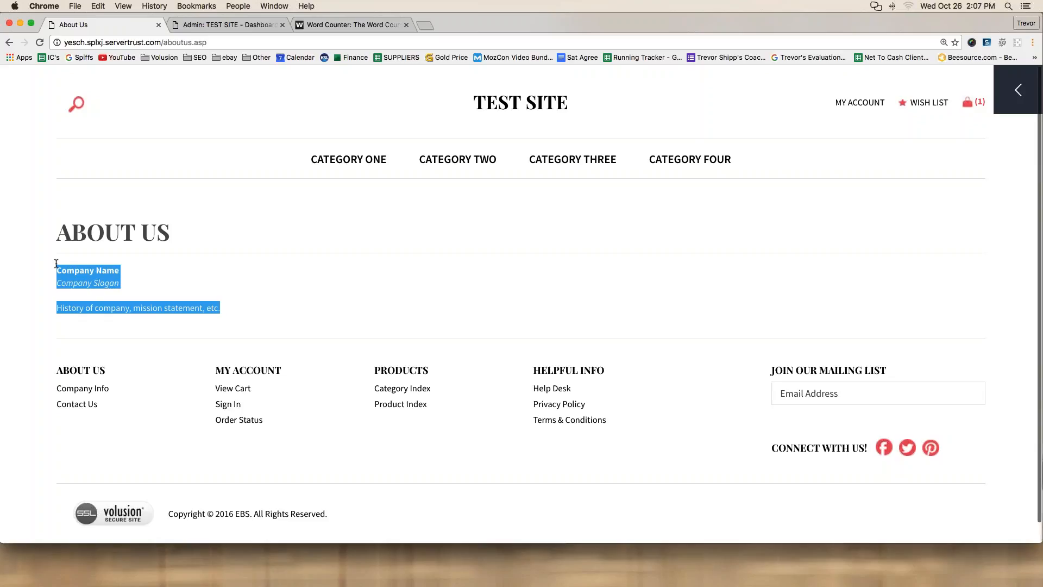
{"action": "left_click", "coordinate": [56, 262]}
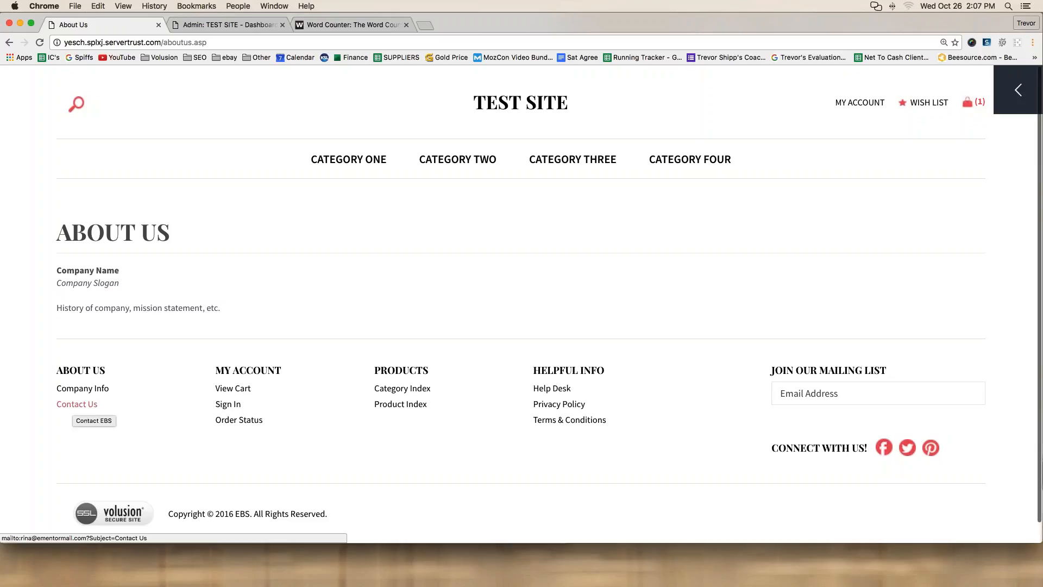
{"action": "left_click", "coordinate": [77, 404]}
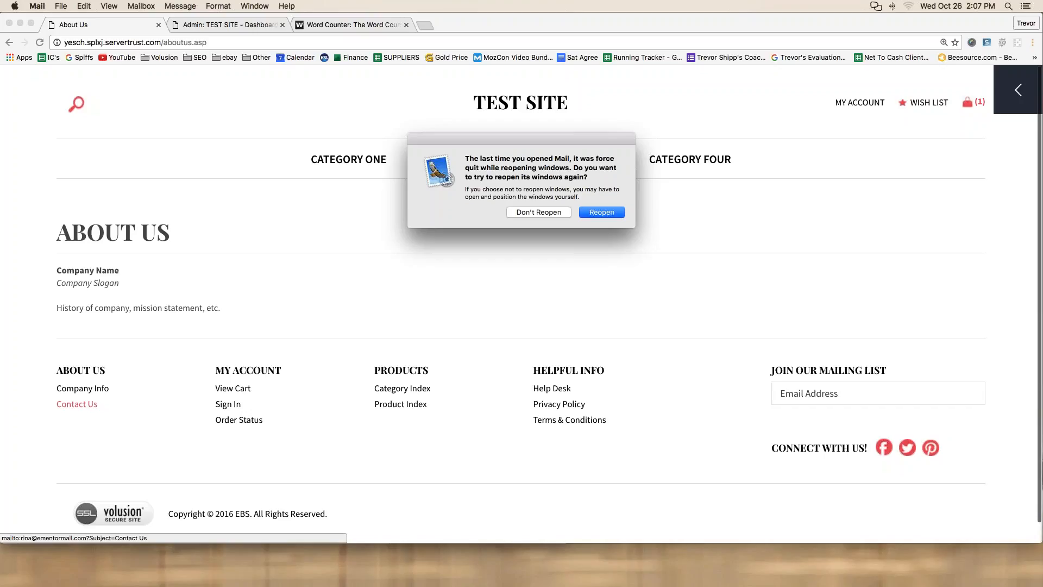
Step: Decline reopening Mail's windows and quit Apple Mail from its account setup sheet
{"action": "left_click", "coordinate": [534, 211]}
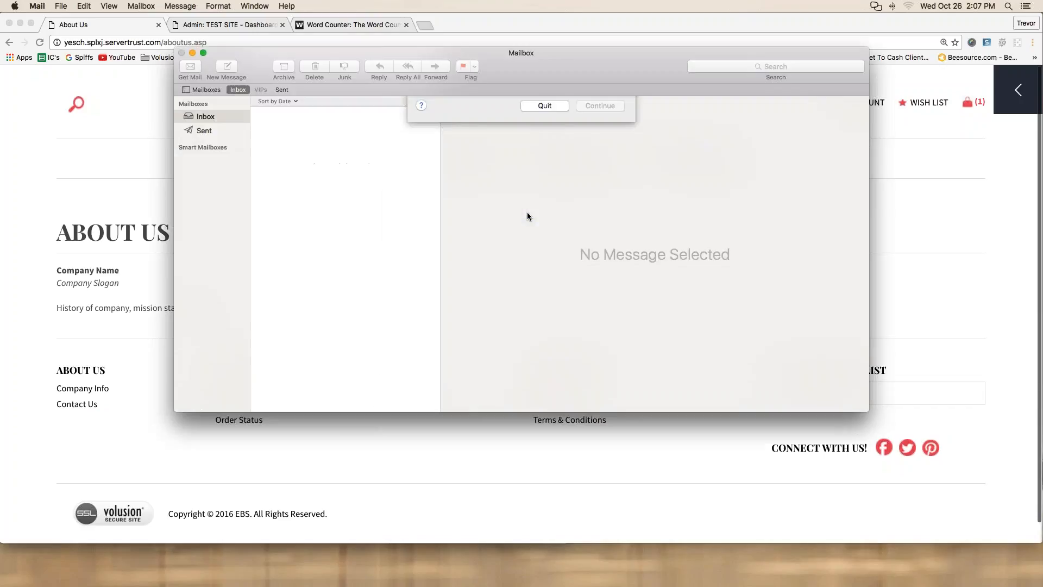
{"action": "left_click", "coordinate": [545, 267]}
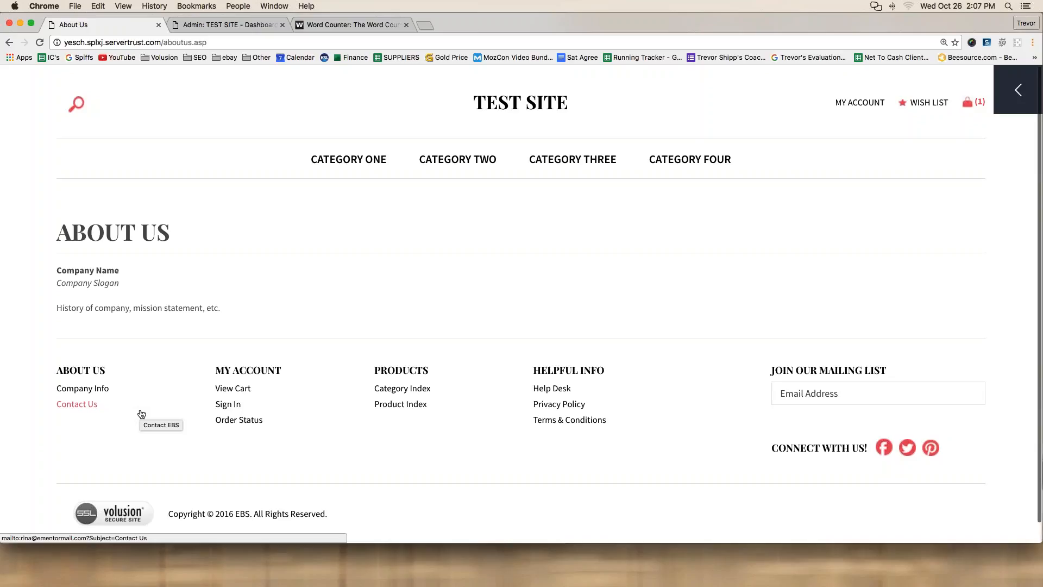
Step: Note '- just edit.' beside About Us and '- fix link and create new page' beside Contact Us
{"action": "left_click", "coordinate": [347, 27]}
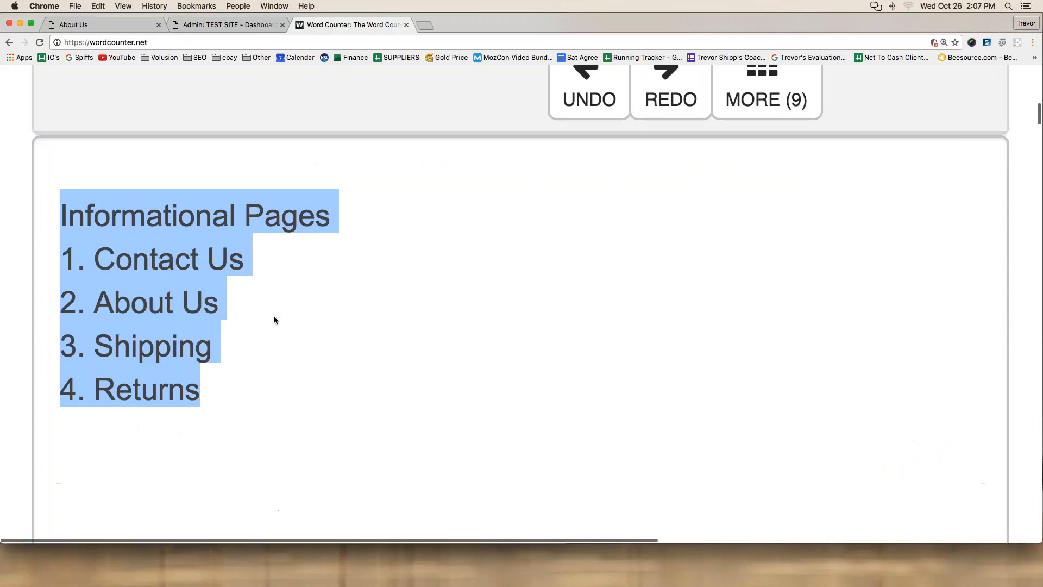
{"action": "left_click", "coordinate": [249, 326]}
{"action": "left_click", "coordinate": [249, 301]}
{"action": "type", "text": "- "}
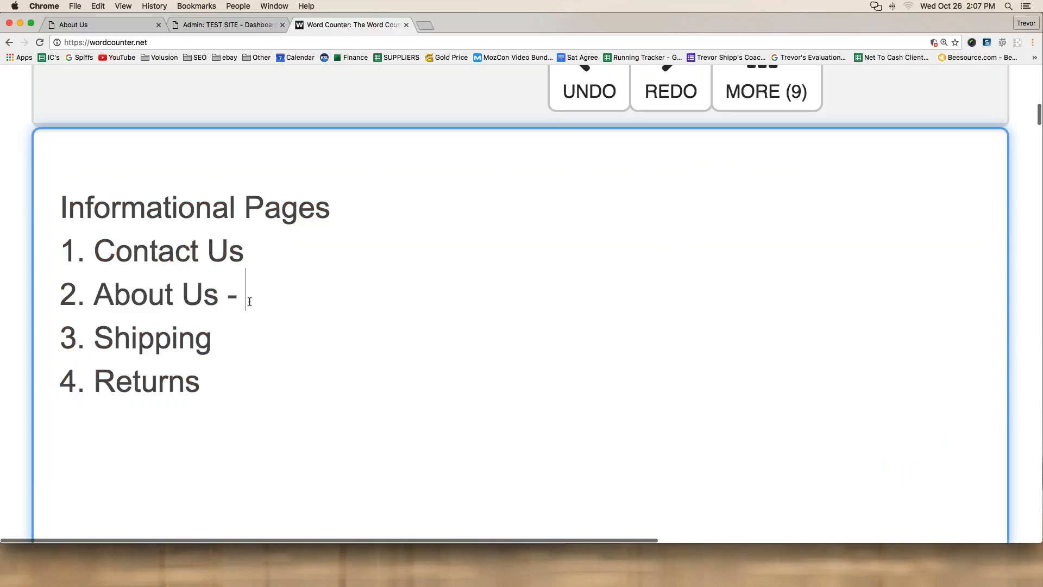
{"action": "type", "text": "just edit."}
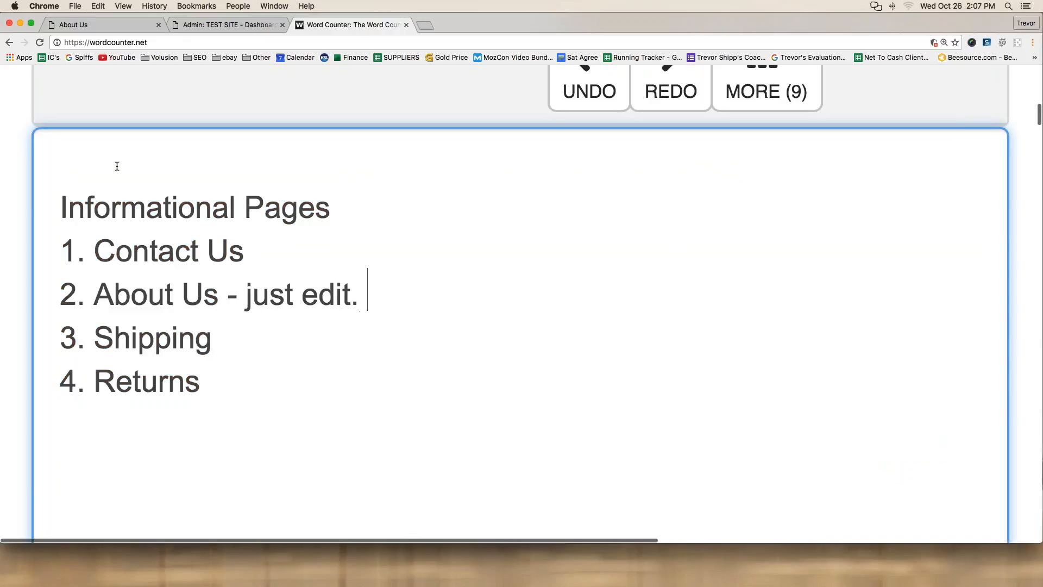
{"action": "left_click", "coordinate": [264, 254]}
{"action": "type", "text": "- fix l"}
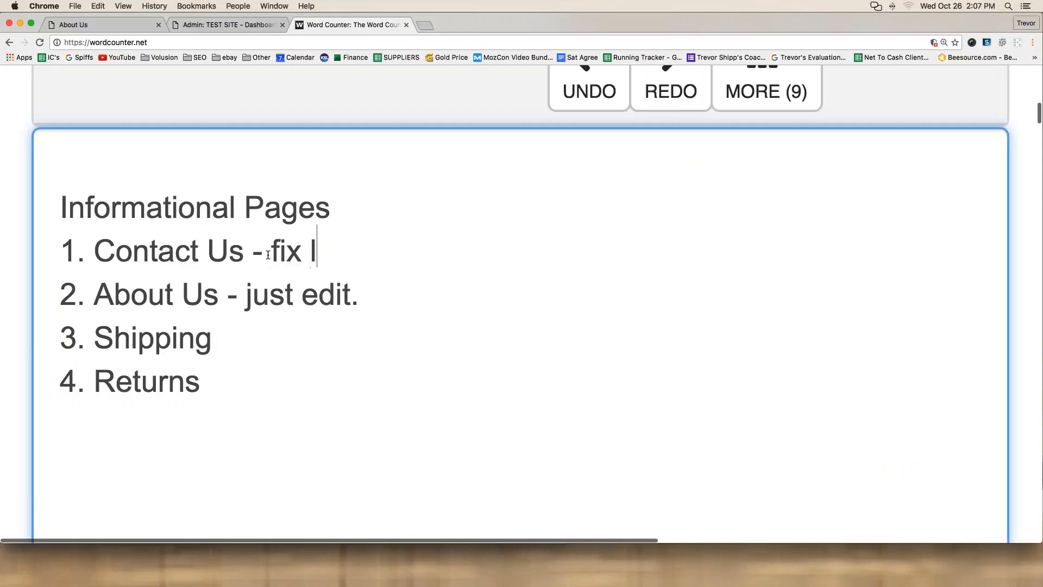
{"action": "type", "text": "ink and creat"}
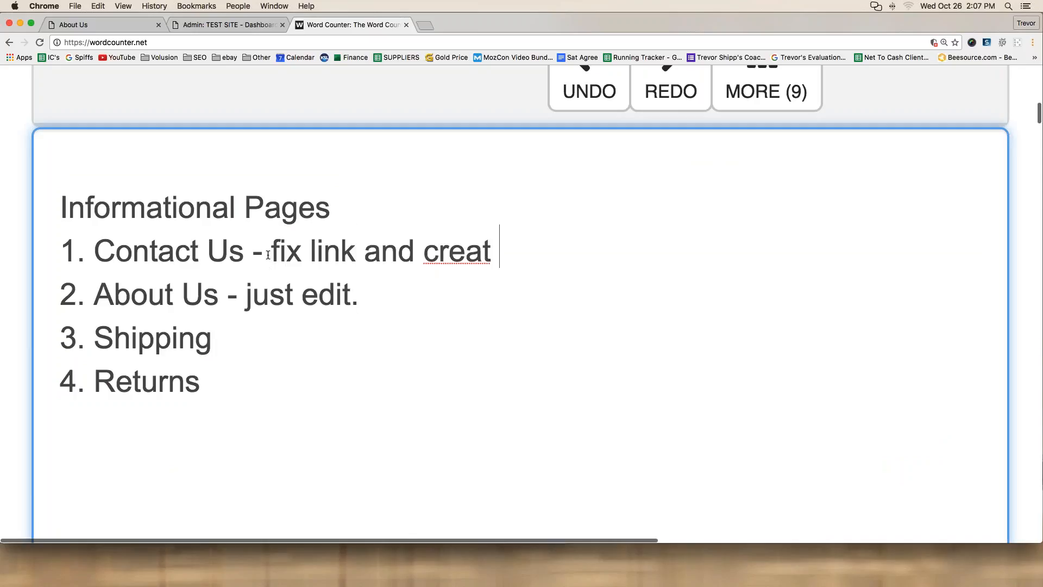
{"action": "type", "text": "e new page"}
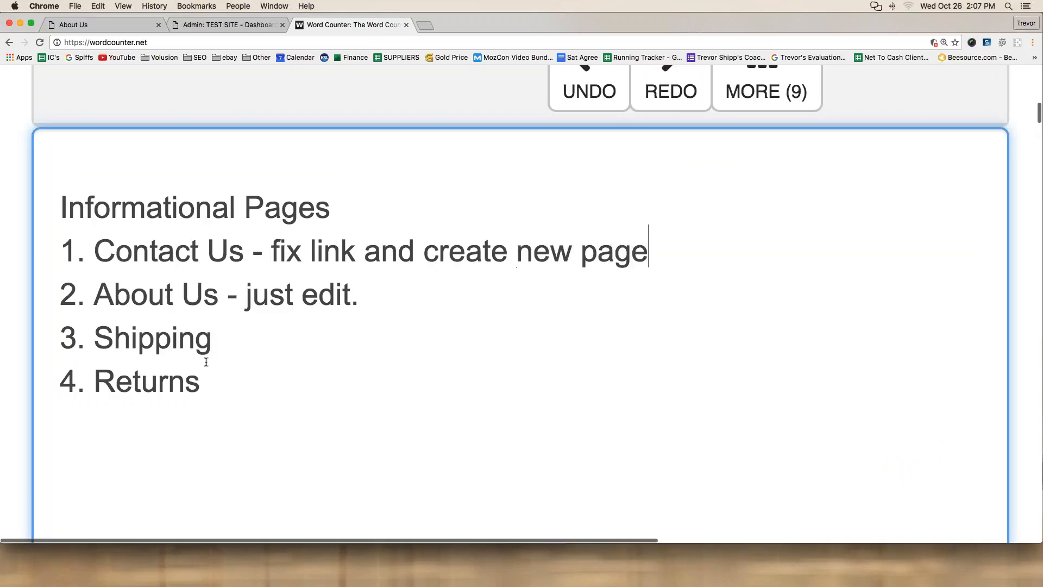
Step: Note '- new page' beside both Shipping and Returns, then return to the About Us tab
{"action": "left_click", "coordinate": [233, 345]}
{"action": "type", "text": "- new page"}
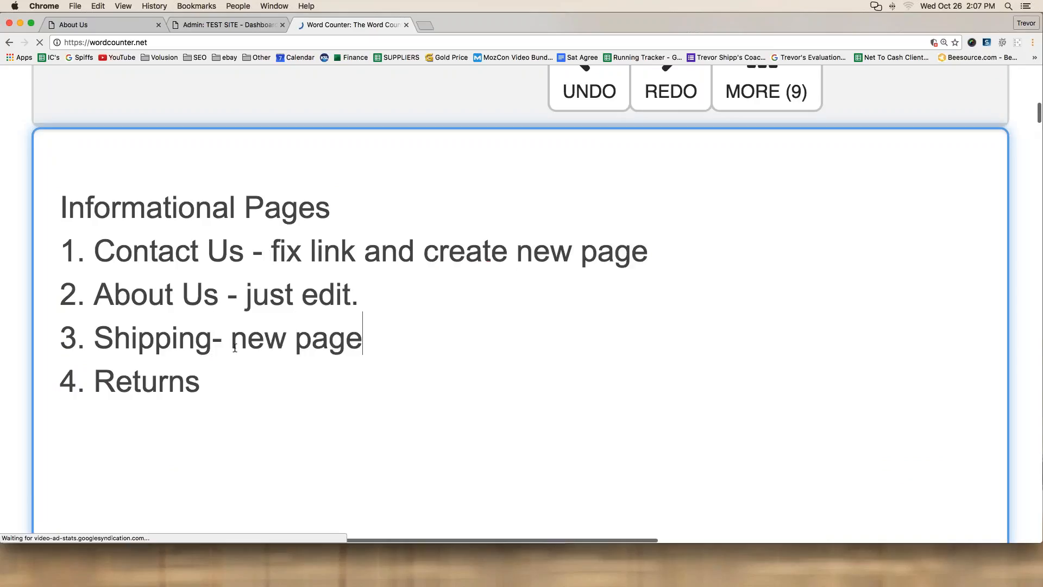
{"action": "left_click", "coordinate": [225, 377]}
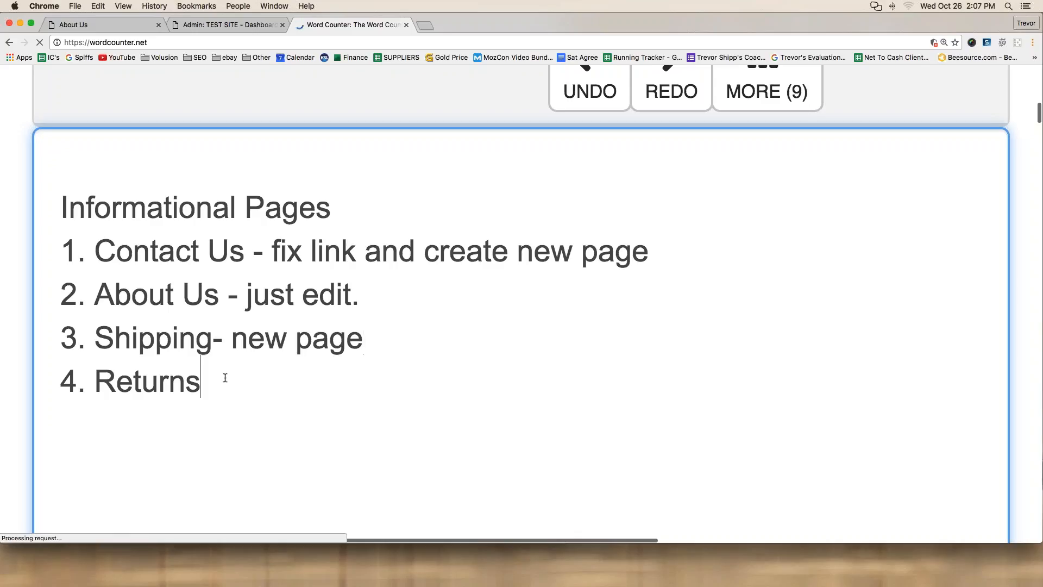
{"action": "type", "text": "- new page"}
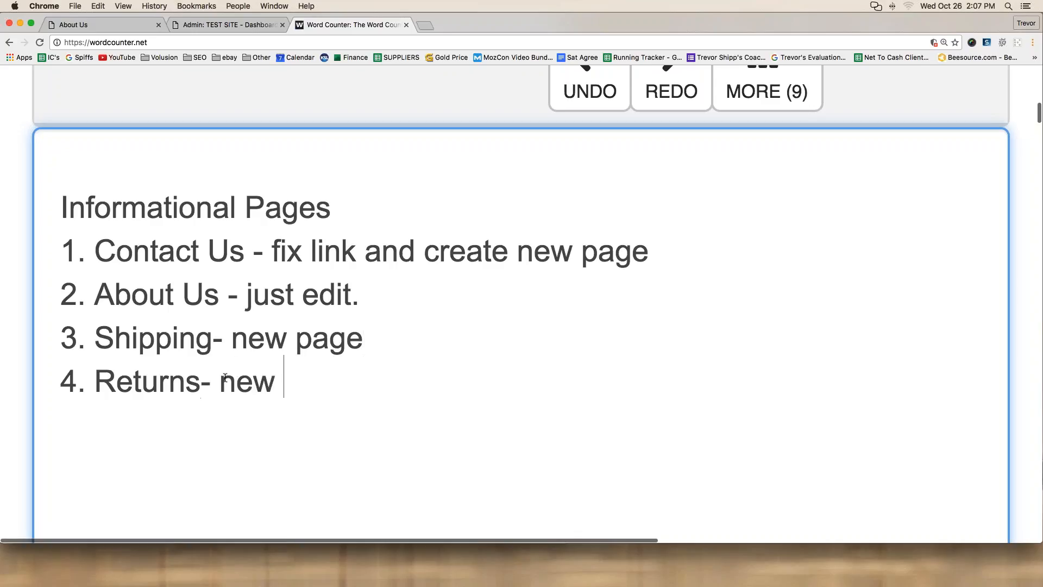
{"action": "left_click", "coordinate": [212, 335]}
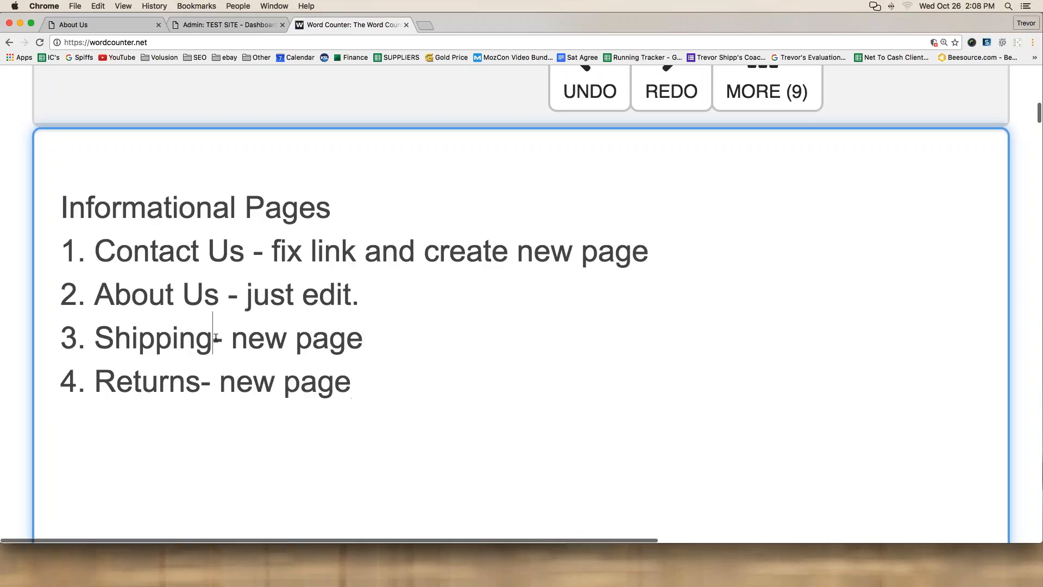
{"action": "left_click", "coordinate": [203, 379]}
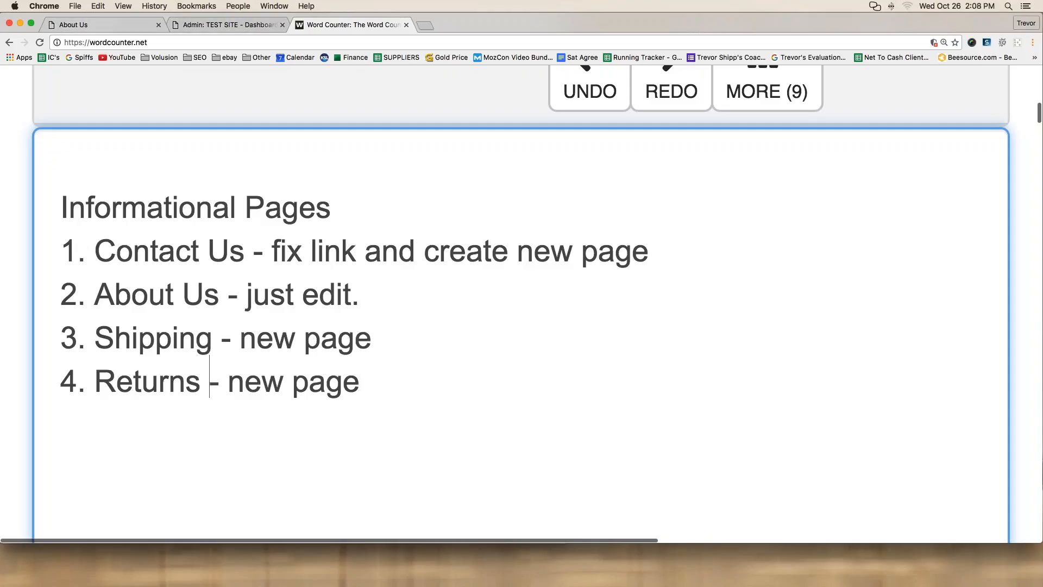
{"action": "left_click_drag", "start_coordinate": [367, 298], "coordinate": [50, 298]}
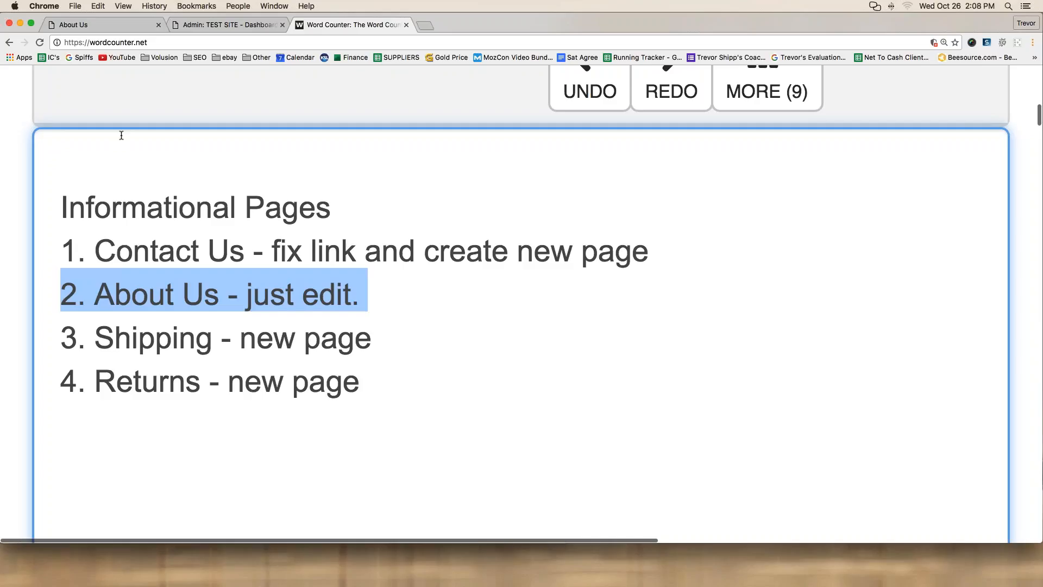
{"action": "left_click", "coordinate": [90, 27]}
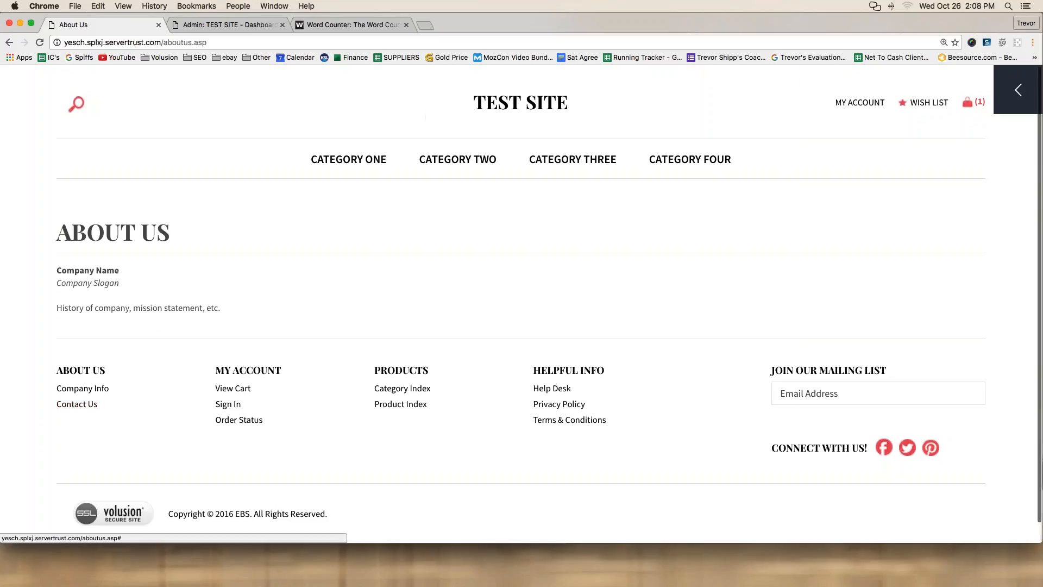
Step: Reach the admin Dashboard through the storefront's admin side panel options menu
{"action": "left_click", "coordinate": [1017, 89]}
{"action": "left_click", "coordinate": [753, 89]}
{"action": "left_click", "coordinate": [771, 189]}
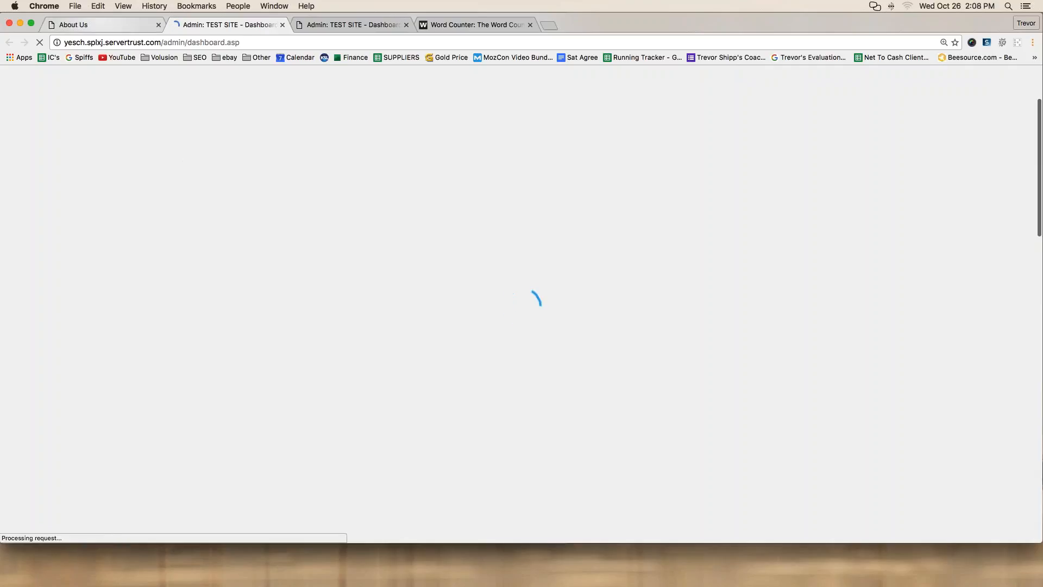
{"action": "left_click", "coordinate": [111, 25]}
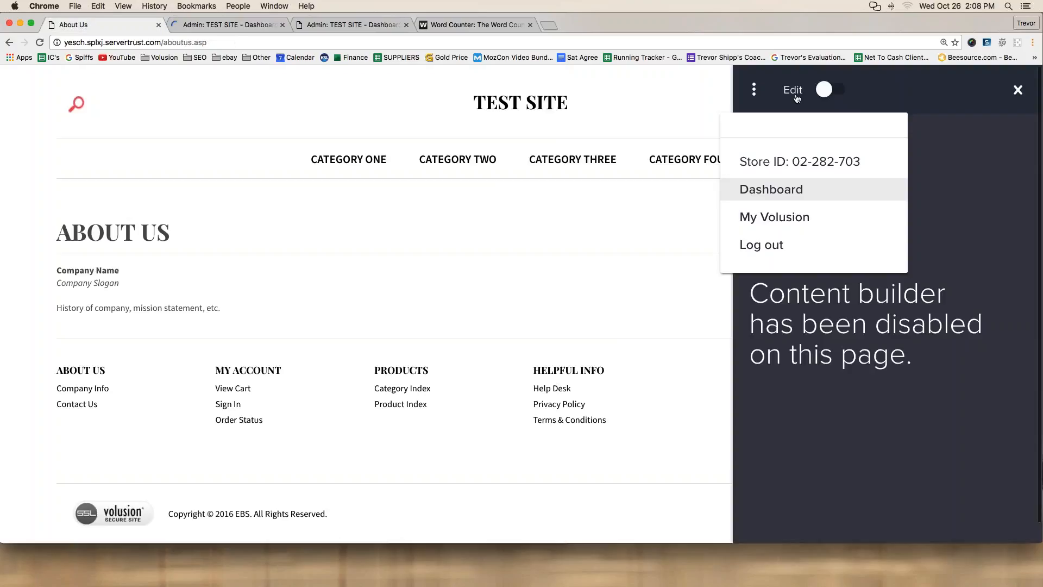
{"action": "left_click", "coordinate": [723, 99]}
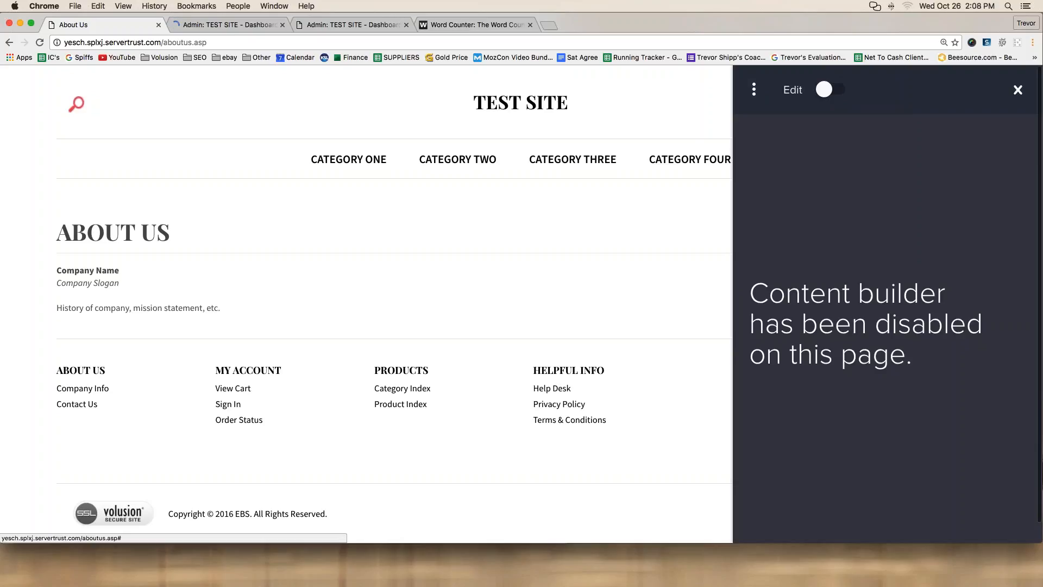
{"action": "left_click", "coordinate": [1017, 90]}
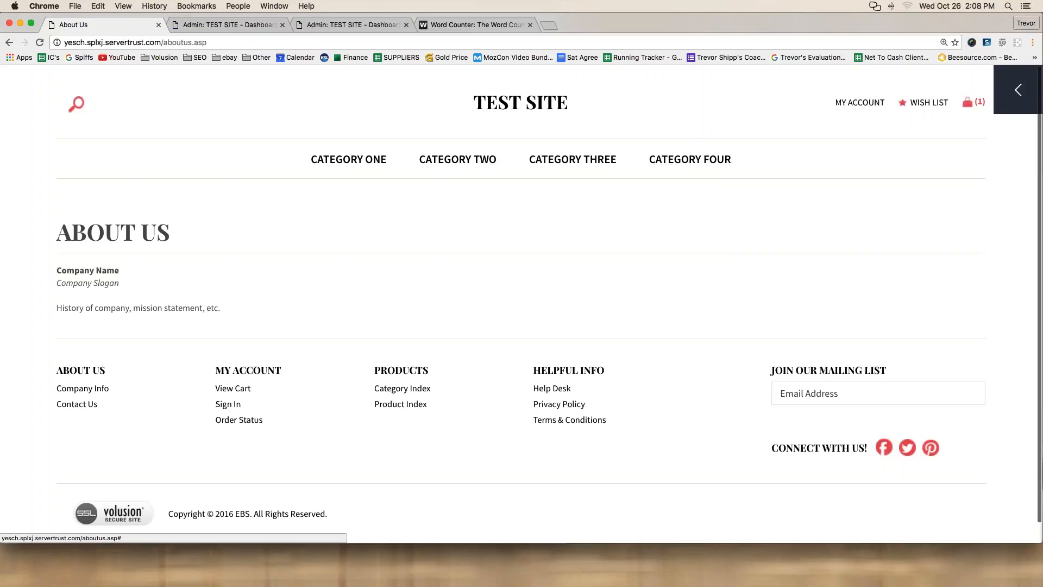
{"action": "left_click", "coordinate": [1011, 76]}
{"action": "left_click", "coordinate": [755, 90]}
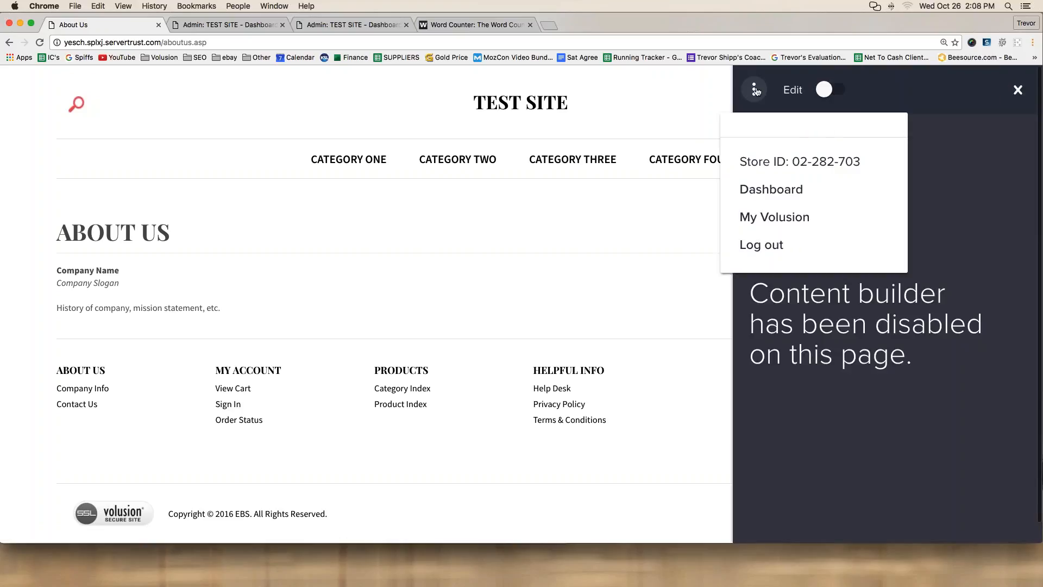
{"action": "left_click", "coordinate": [766, 191]}
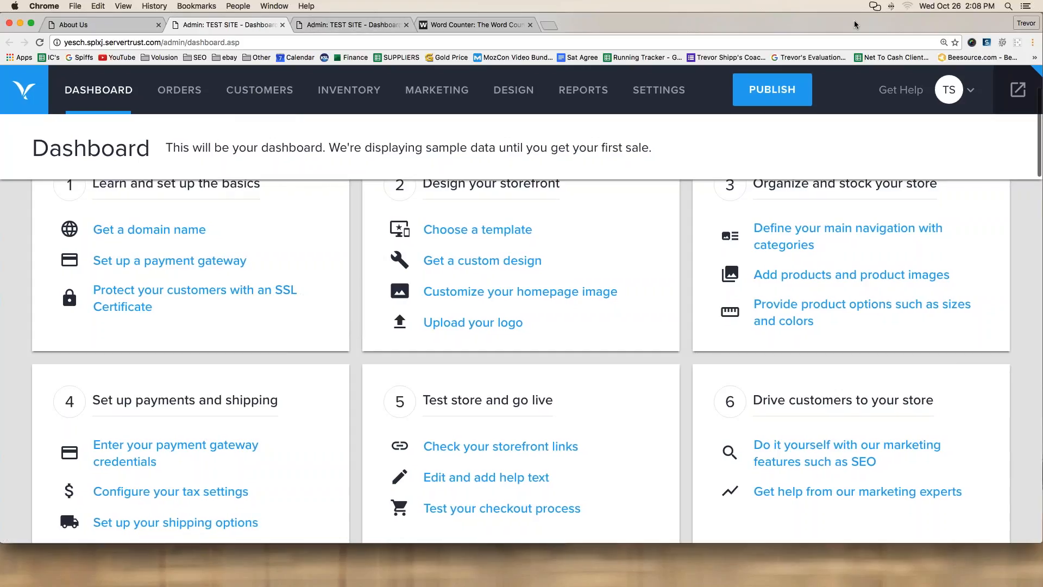
Step: Choose Site Content under the DESIGN menu
{"action": "mouse_move", "coordinate": [855, 24]}
{"action": "left_mouse_down"}
{"action": "mouse_move", "coordinate": [764, 24]}
{"action": "mouse_move", "coordinate": [880, 25]}
{"action": "mouse_move", "coordinate": [890, 9]}
{"action": "mouse_move", "coordinate": [854, 9]}
{"action": "left_mouse_up"}
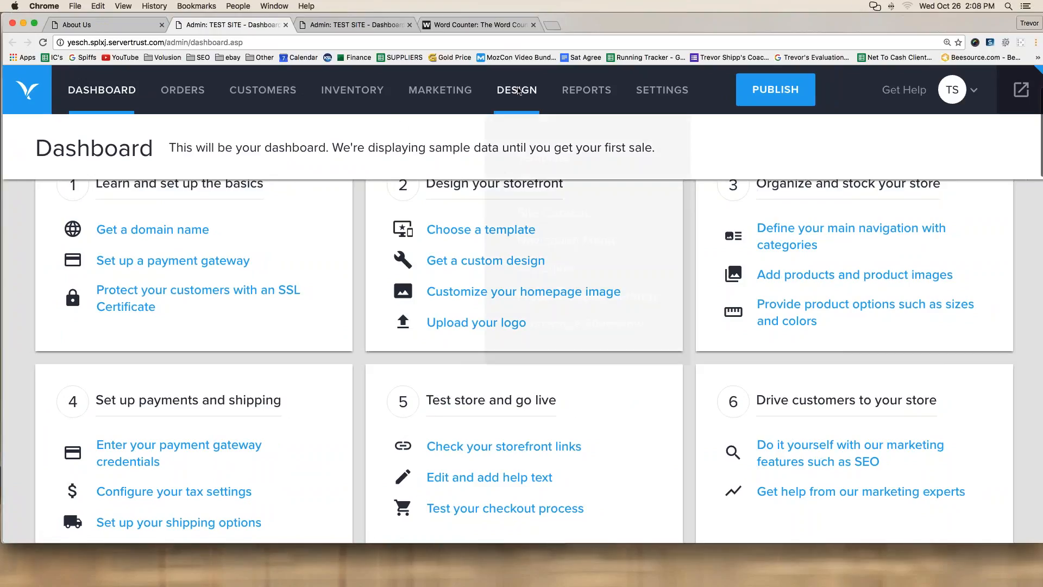
{"action": "mouse_move", "coordinate": [519, 90]}
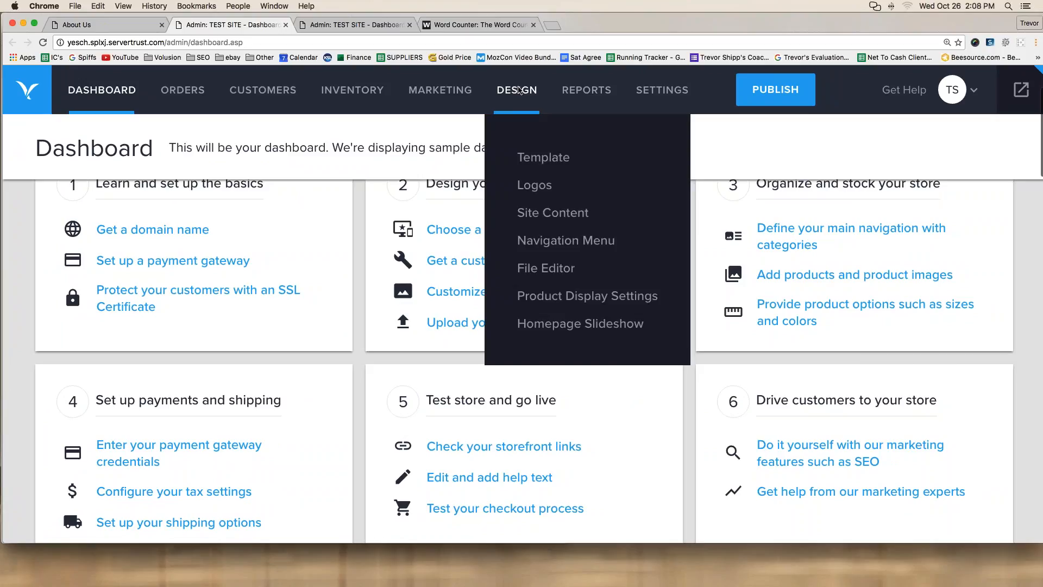
{"action": "left_click", "coordinate": [534, 218]}
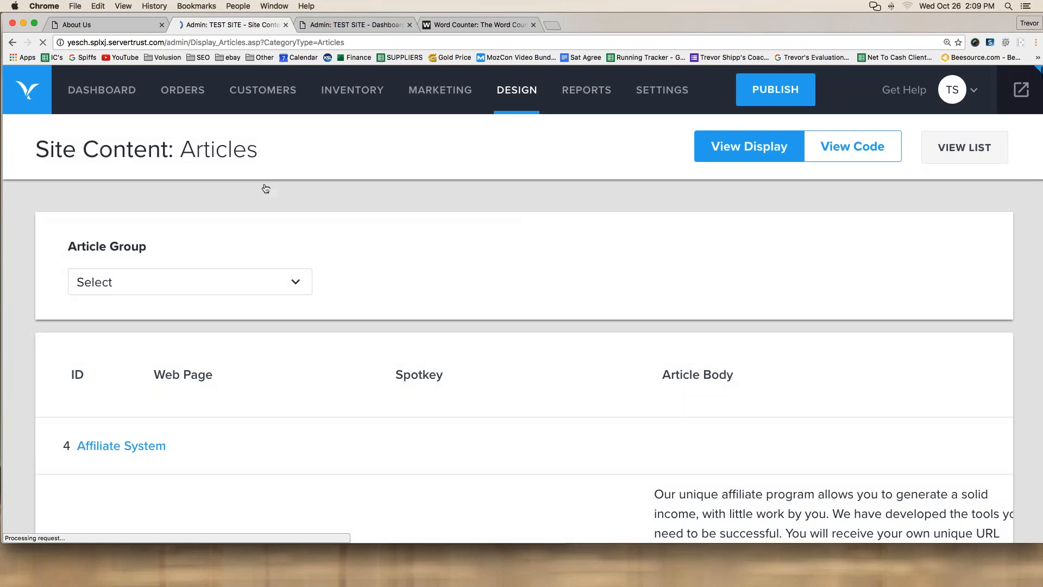
Step: Search the articles list for 'about' with the browser's find
{"action": "scroll", "coordinate": [263, 187], "scroll_direction": "down", "scroll_amount": 3}
{"action": "scroll", "coordinate": [524, 363], "scroll_direction": "down", "scroll_amount": 10}
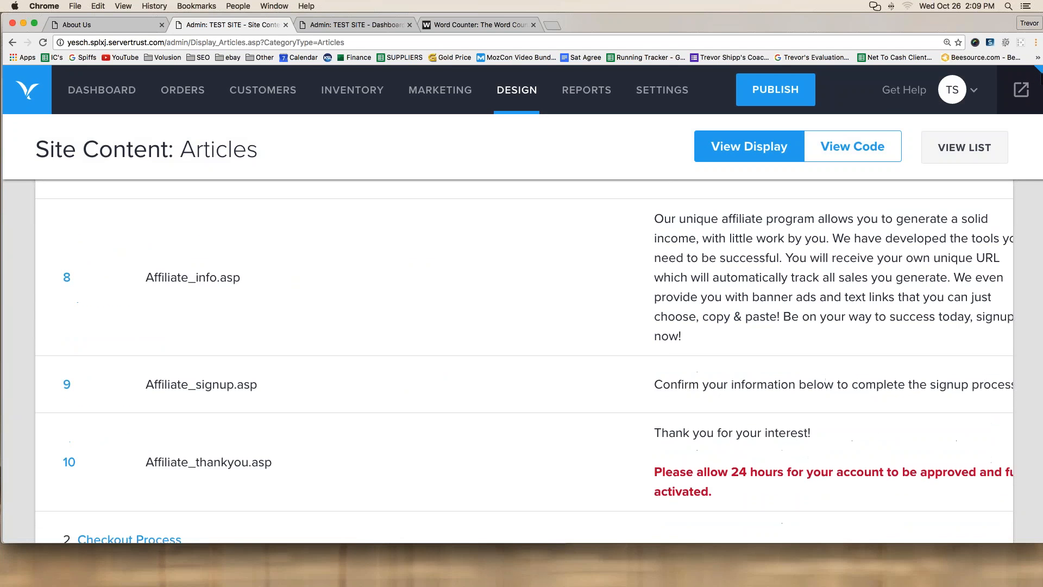
{"action": "scroll", "coordinate": [524, 361], "scroll_direction": "down", "scroll_amount": 10}
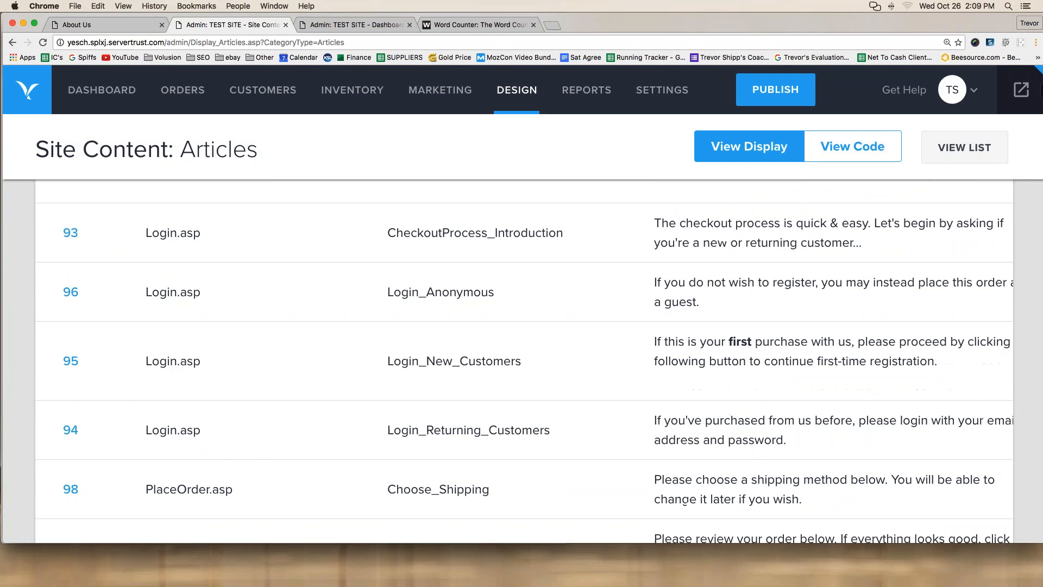
{"action": "scroll", "coordinate": [525, 361], "scroll_direction": "up", "scroll_amount": 20}
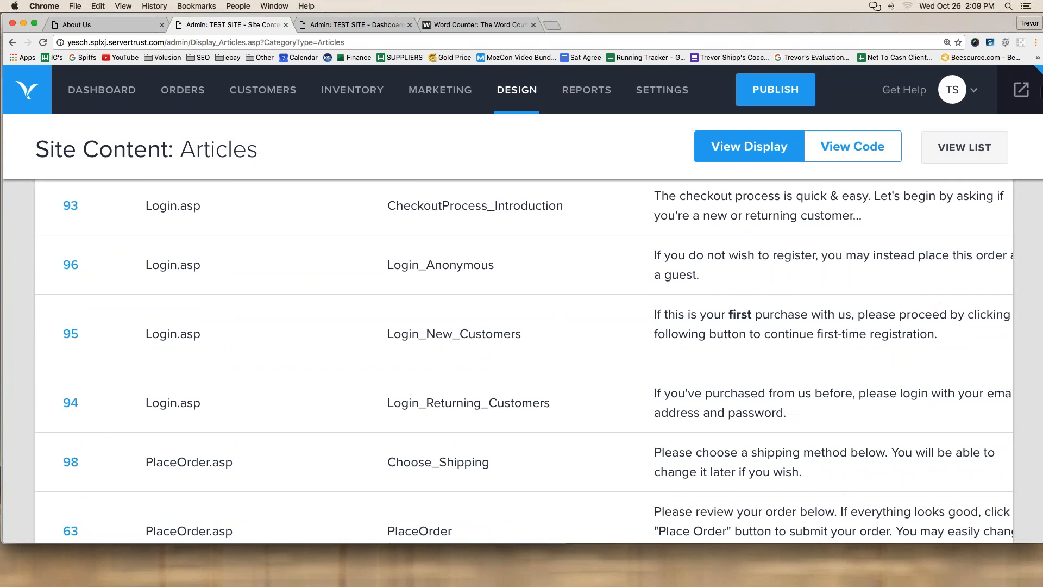
{"action": "scroll", "coordinate": [441, 260], "scroll_direction": "up", "scroll_amount": 5}
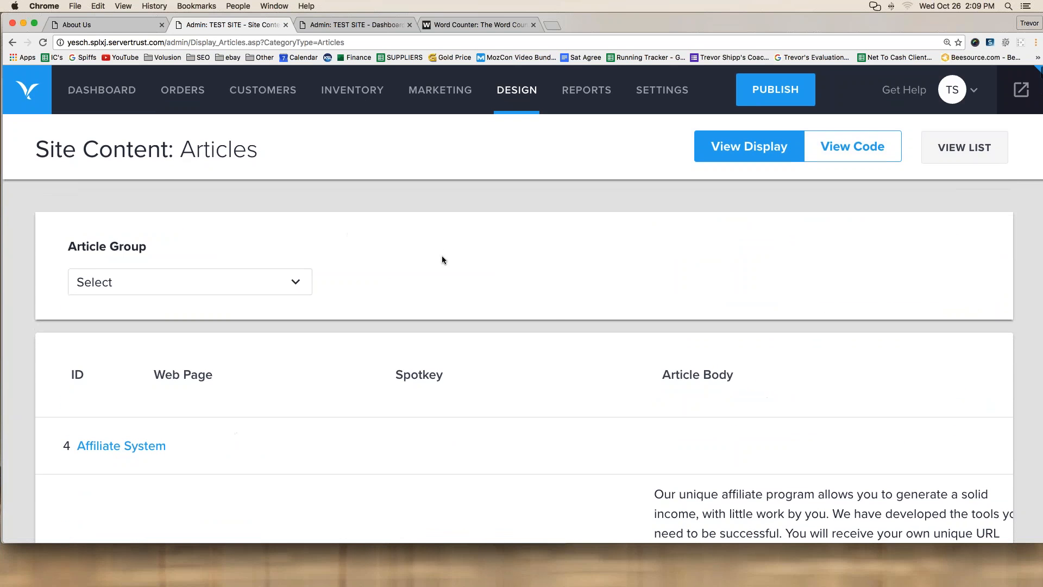
{"action": "key", "text": "super+f"}
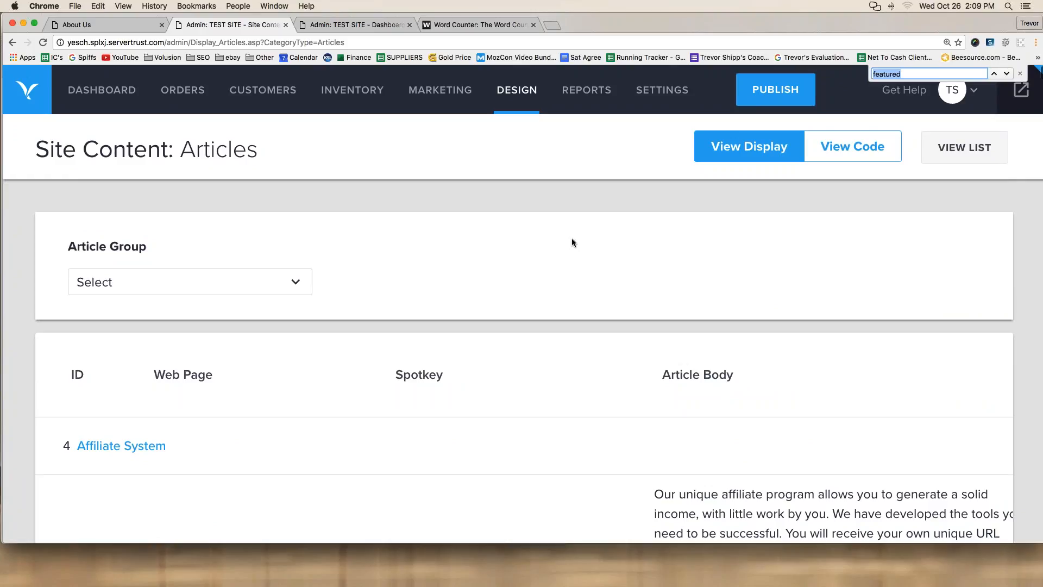
{"action": "type", "text": "about"}
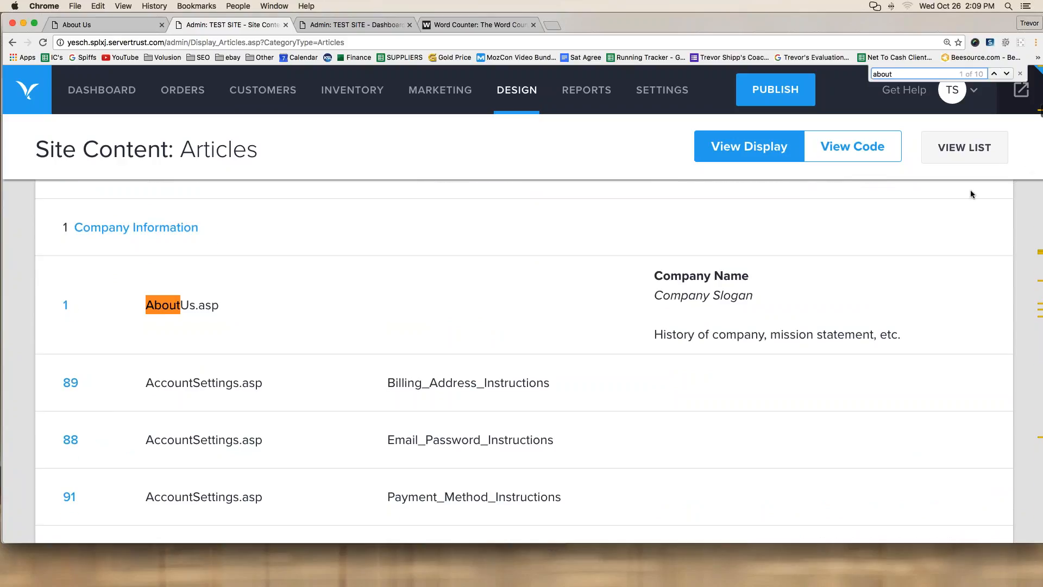
Step: Locate the AboutUs.asp article among the results and open it for editing
{"action": "mouse_move", "coordinate": [1019, 52]}
{"action": "left_mouse_down"}
{"action": "mouse_move", "coordinate": [860, 54]}
{"action": "mouse_move", "coordinate": [952, 101]}
{"action": "mouse_move", "coordinate": [1025, 70]}
{"action": "mouse_move", "coordinate": [1015, 52]}
{"action": "left_mouse_up"}
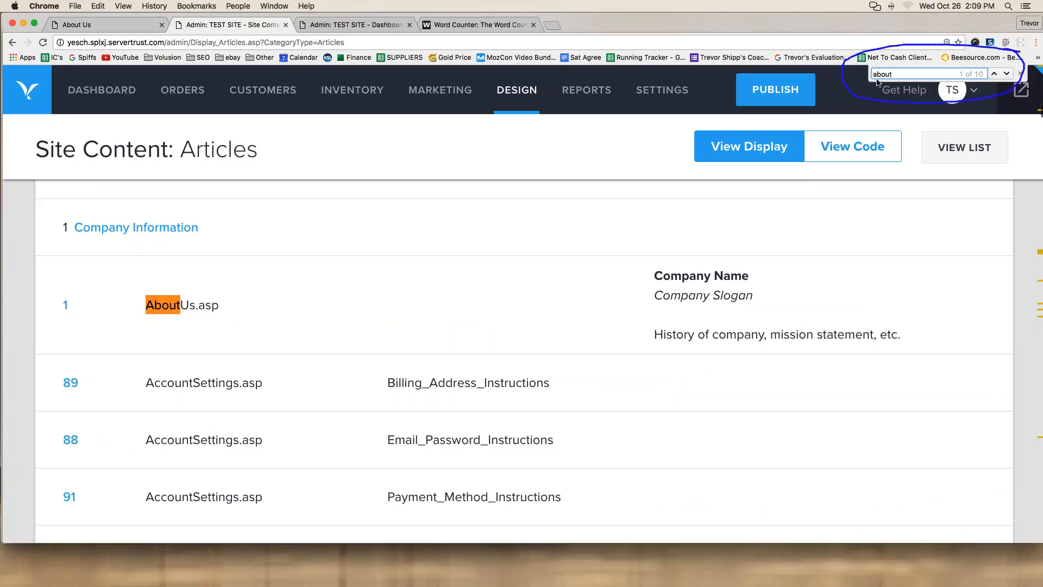
{"action": "left_click_drag", "start_coordinate": [874, 81], "coordinate": [902, 79]}
{"action": "left_click_drag", "start_coordinate": [816, 80], "coordinate": [730, 85]}
{"action": "left_click_drag", "start_coordinate": [695, 88], "coordinate": [213, 258]}
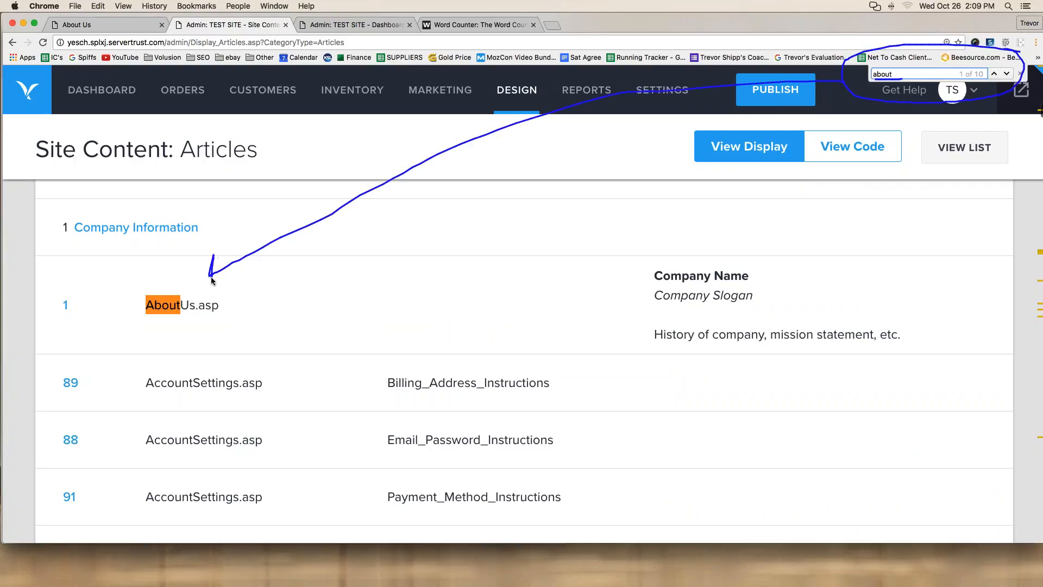
{"action": "left_click_drag", "start_coordinate": [146, 315], "coordinate": [179, 312]}
{"action": "key", "text": "Escape"}
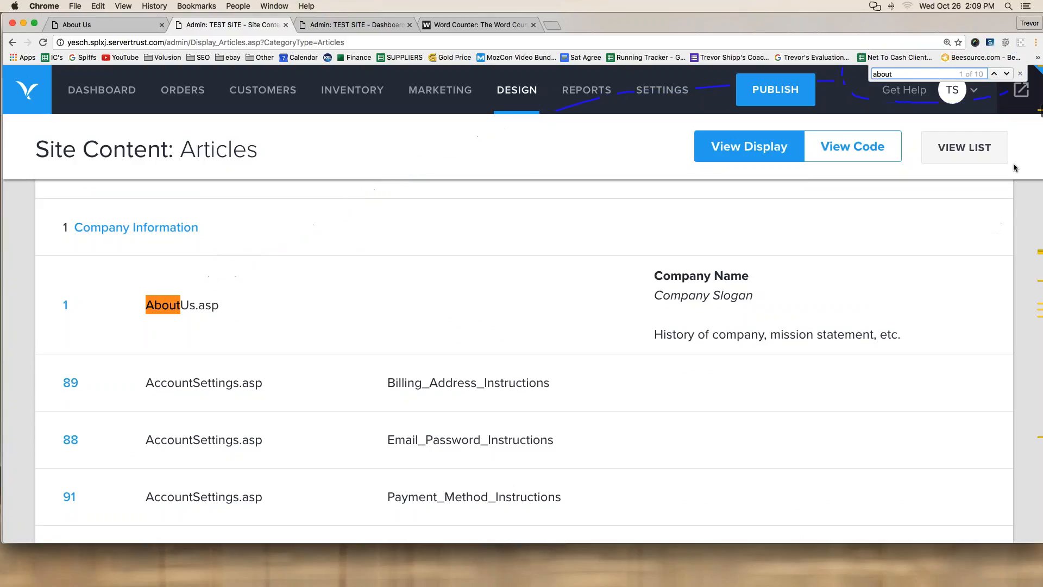
{"action": "scroll", "coordinate": [106, 285], "scroll_direction": "up", "scroll_amount": 1}
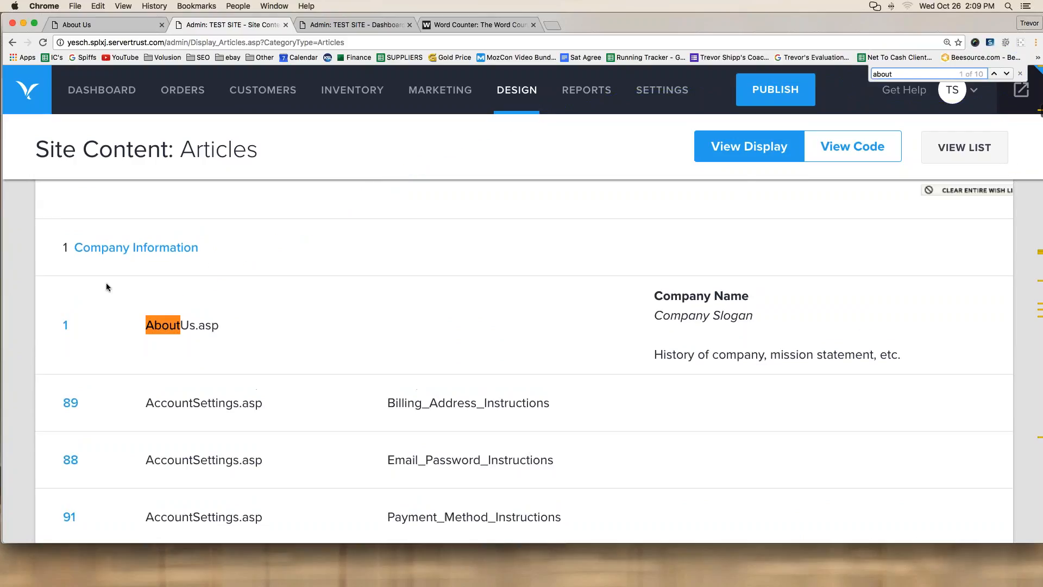
{"action": "left_click", "coordinate": [79, 293]}
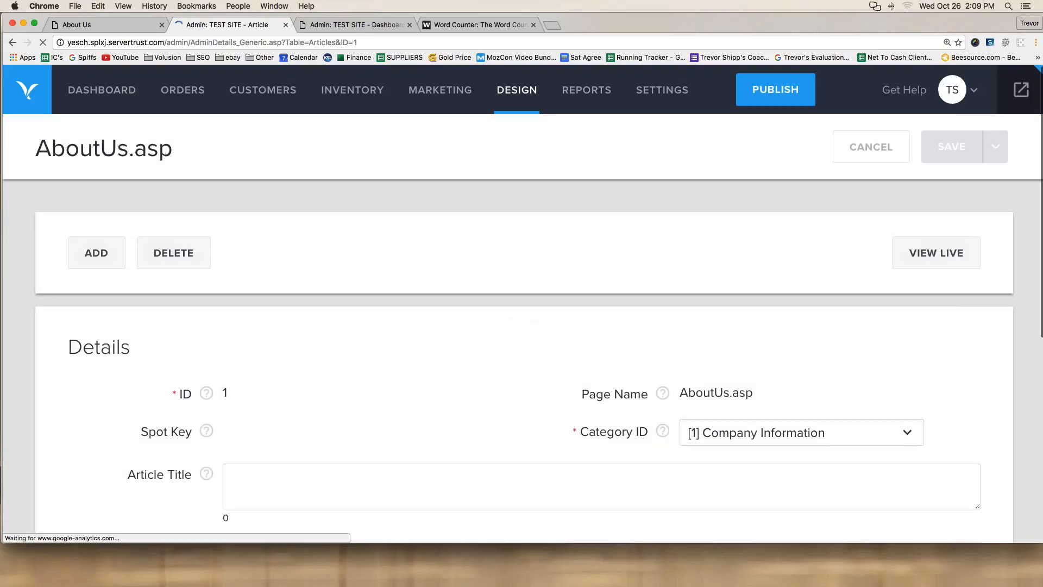
Step: Replace the Article Body with 'This is my about us page.' and copy it
{"action": "scroll", "coordinate": [210, 237], "scroll_direction": "down", "scroll_amount": 5}
{"action": "scroll", "coordinate": [209, 236], "scroll_direction": "down", "scroll_amount": 3}
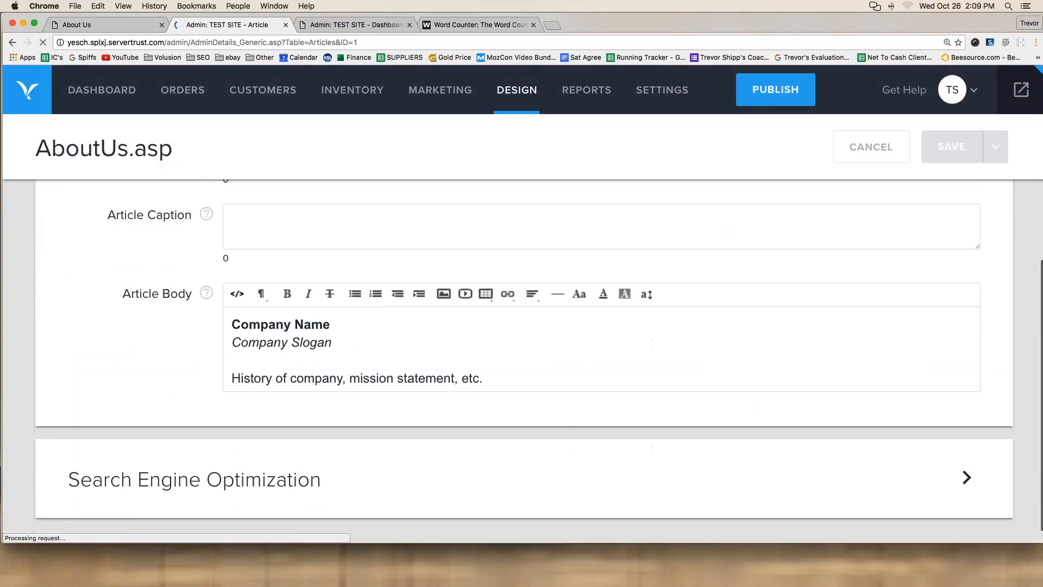
{"action": "left_click", "coordinate": [493, 421]}
{"action": "key", "text": "super+a"}
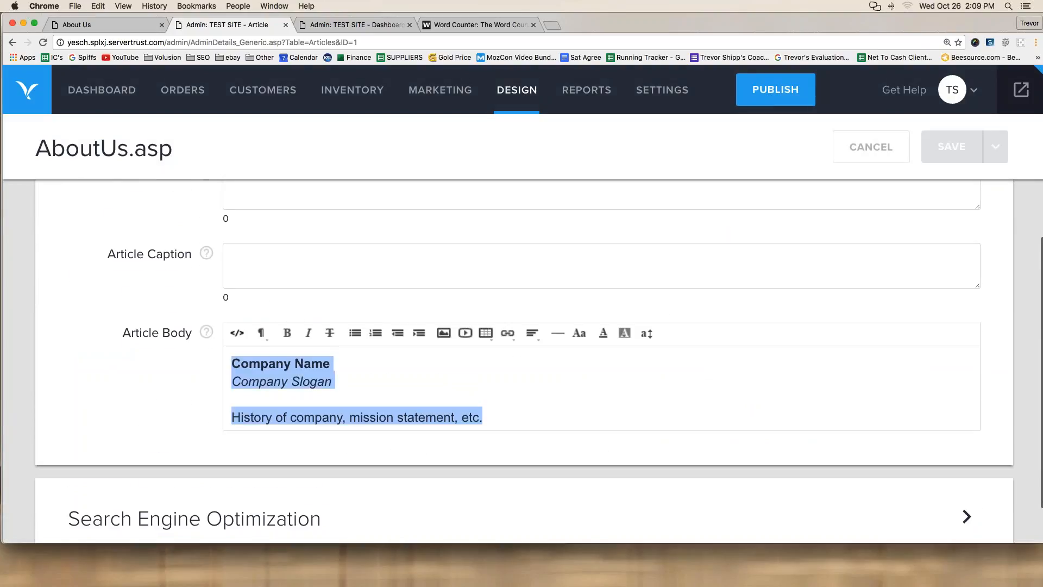
{"action": "type", "text": "This is "}
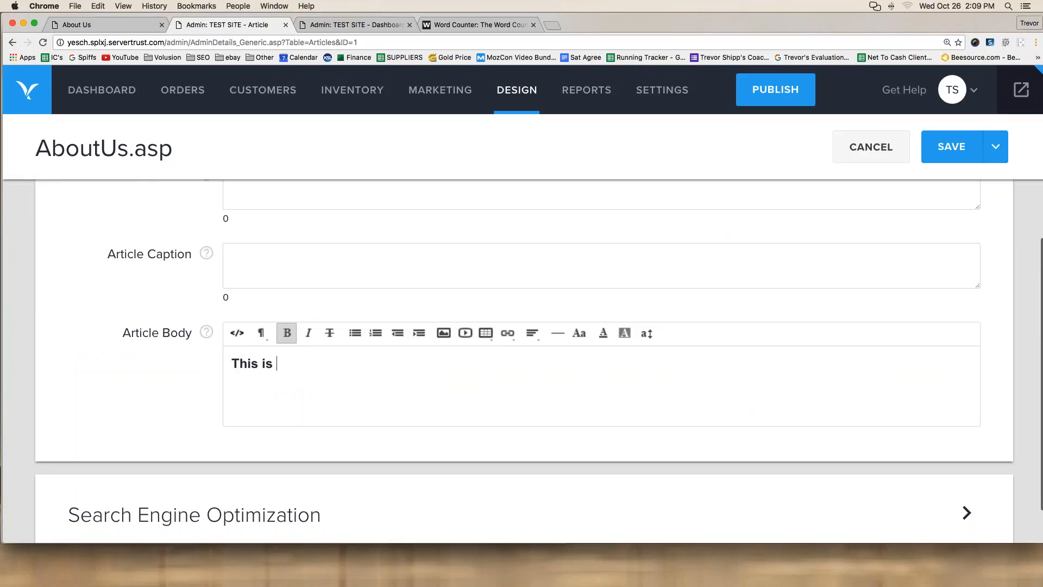
{"action": "type", "text": "my about us page."}
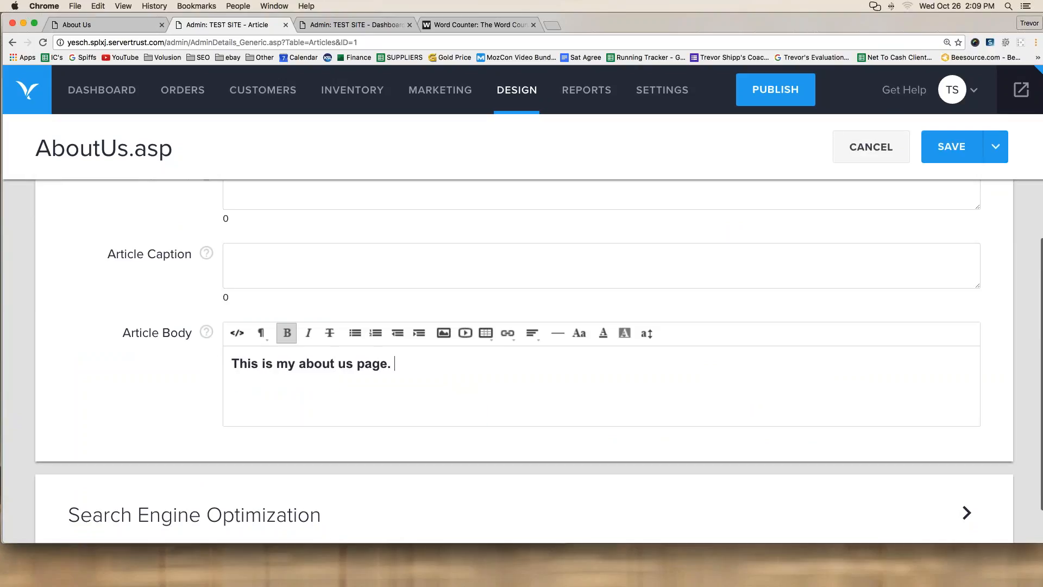
{"action": "key", "text": "shift+Left"}
{"action": "key", "text": "shift+Left"}
{"action": "key", "text": "super+a"}
Step: Paste the sentence repeatedly into the body and save the AboutUs.asp article
{"action": "left_click", "coordinate": [402, 362]}
{"action": "key", "text": "super+v"}
{"action": "key", "text": "super+v"}
{"action": "key", "text": "super+v"}
{"action": "key", "text": "super+v"}
{"action": "key", "text": "super+v"}
{"action": "key", "text": "super+v"}
{"action": "key", "text": "super+v"}
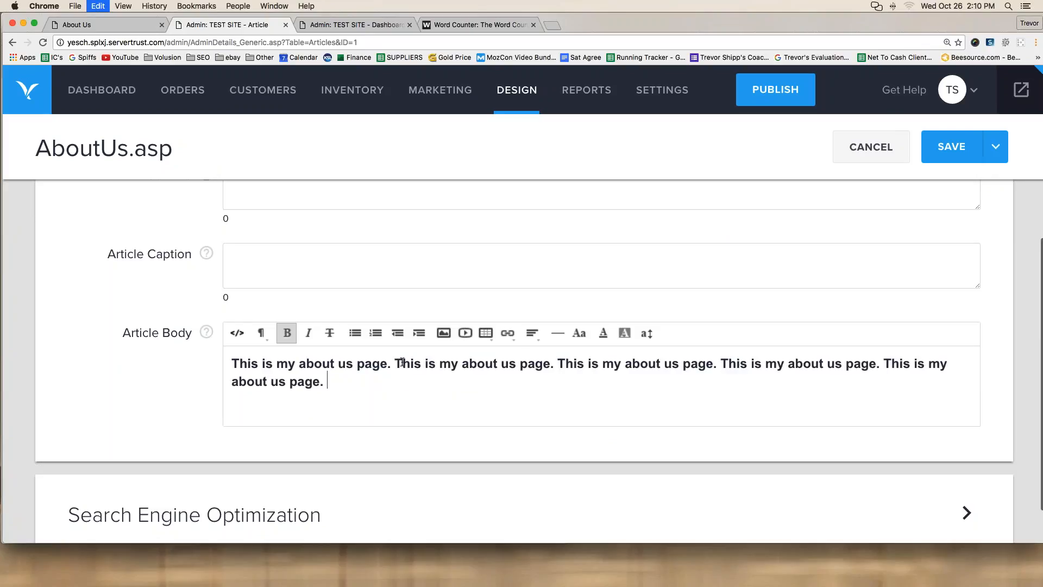
{"action": "key", "text": "super+v"}
{"action": "key", "text": "super+v"}
{"action": "key", "text": "super+v"}
{"action": "key", "text": "super+v"}
{"action": "key", "text": "super+v"}
{"action": "key", "text": "super+v"}
{"action": "key", "text": "super+v"}
{"action": "key", "text": "super+v"}
{"action": "key", "text": "super+v"}
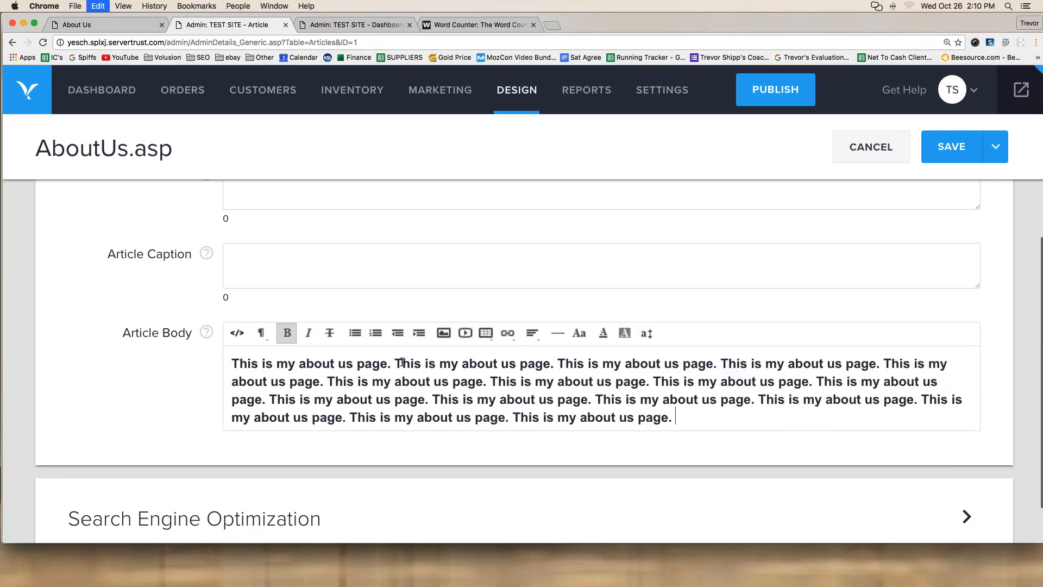
{"action": "scroll", "coordinate": [516, 427], "scroll_direction": "up", "scroll_amount": 5}
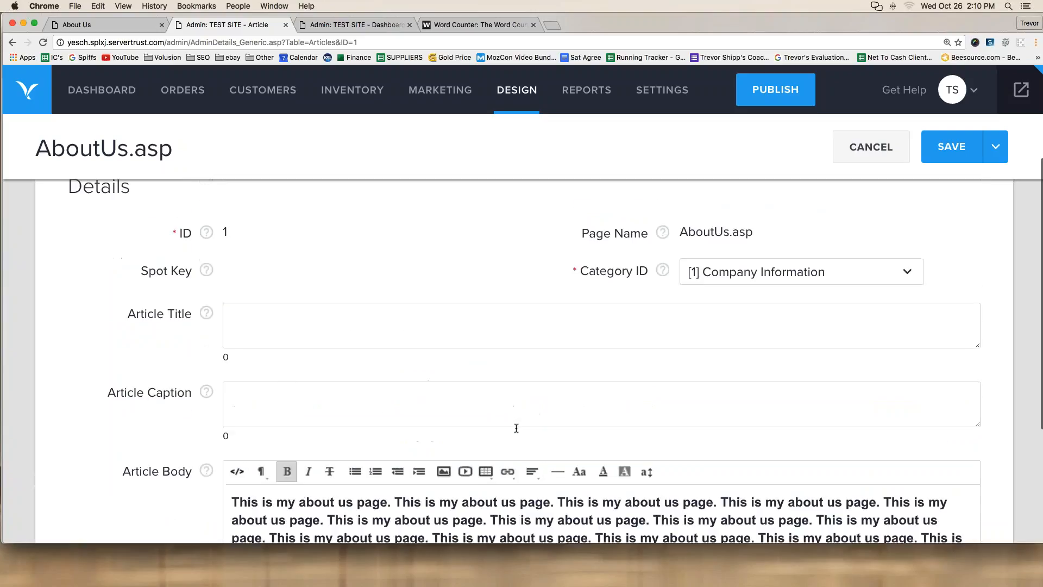
{"action": "scroll", "coordinate": [515, 423], "scroll_direction": "down", "scroll_amount": 5}
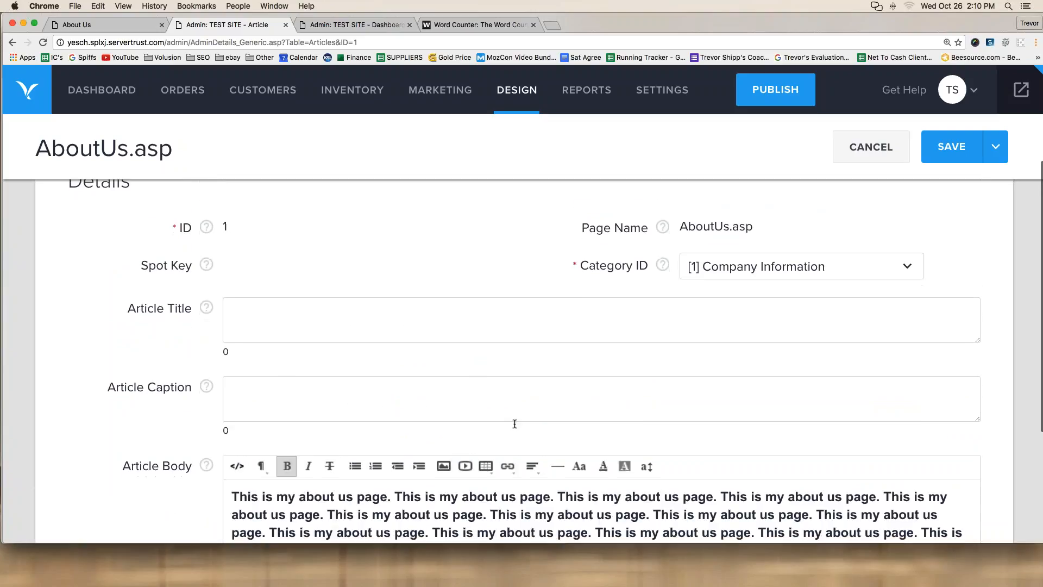
{"action": "left_click_drag", "start_coordinate": [232, 369], "coordinate": [874, 432]}
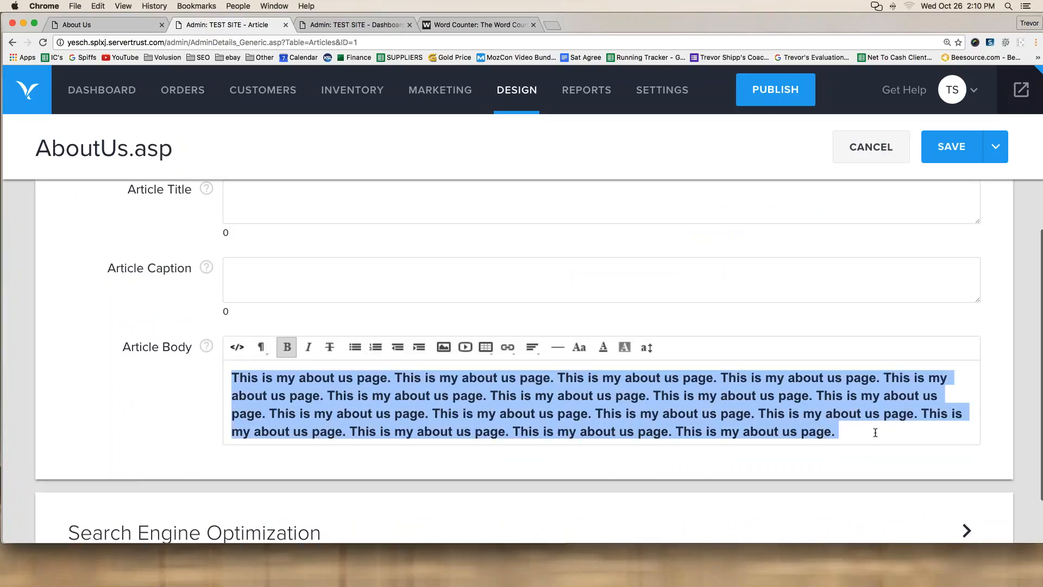
{"action": "scroll", "coordinate": [680, 389], "scroll_direction": "up", "scroll_amount": 1}
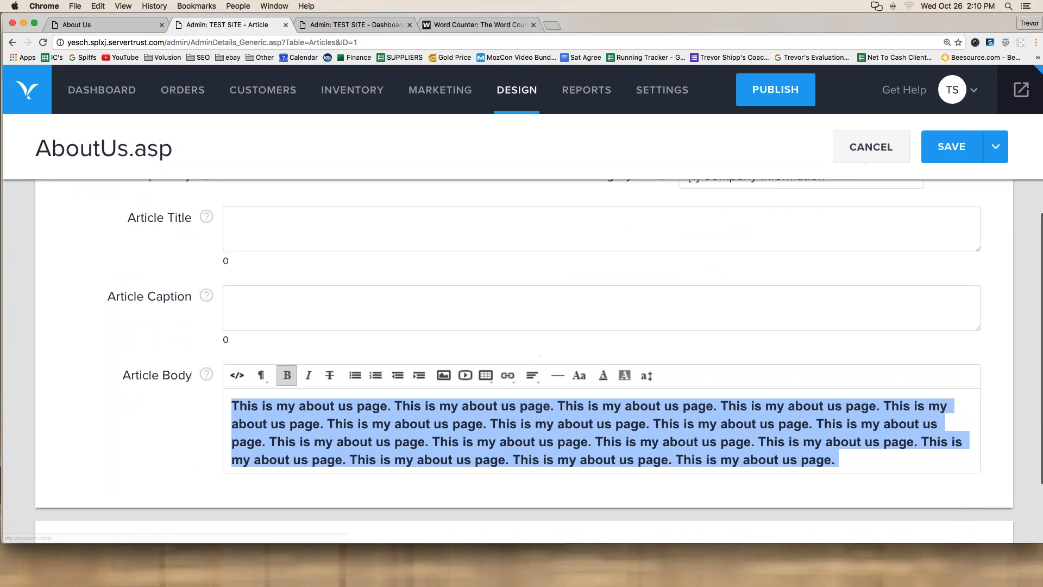
{"action": "left_click", "coordinate": [922, 140]}
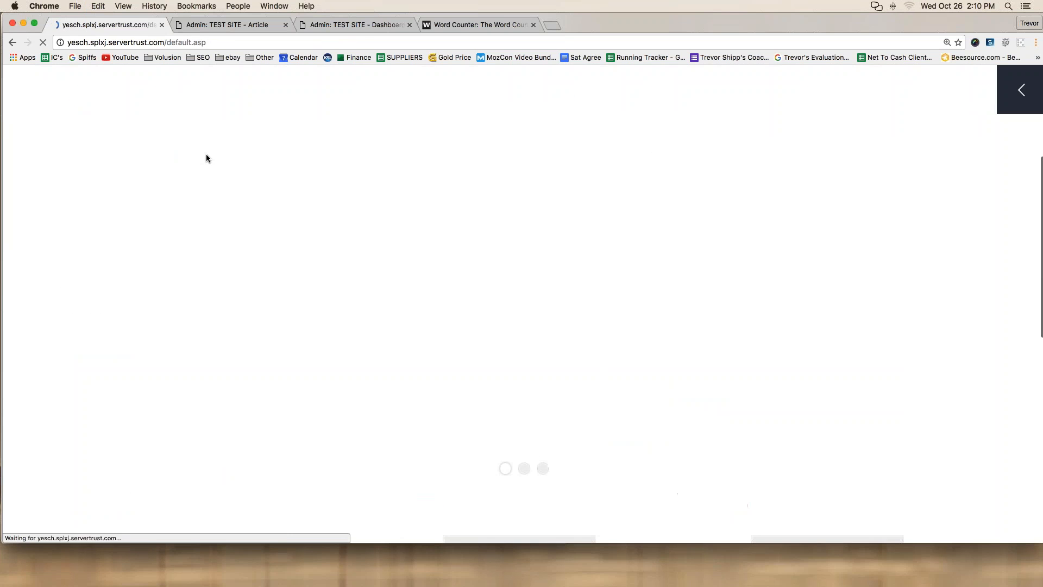
Step: Check the live About Us page from the footer's Company Info link, then return to the task list
{"action": "scroll", "coordinate": [206, 154], "scroll_direction": "down", "scroll_amount": 8}
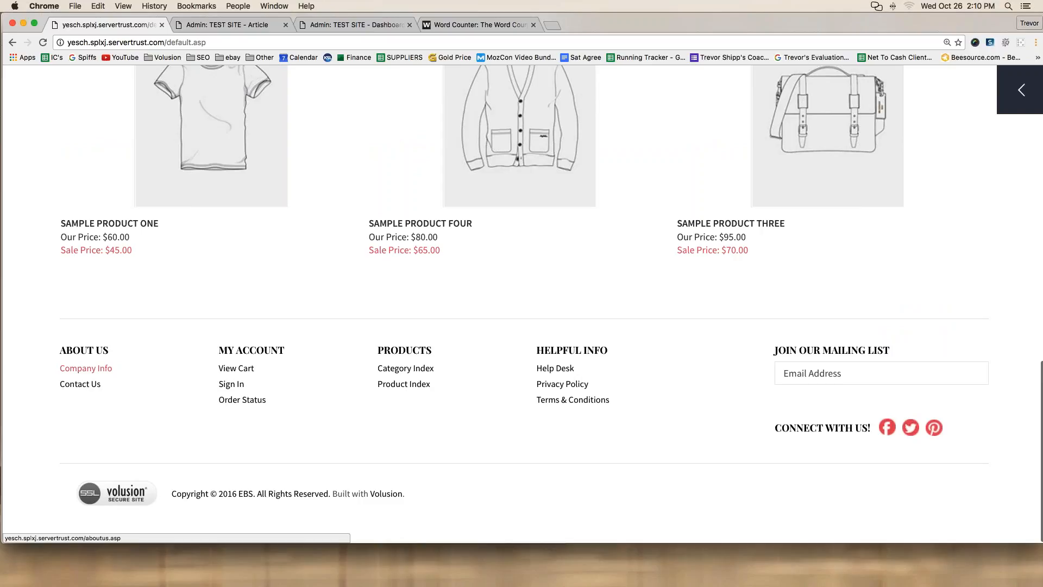
{"action": "left_click", "coordinate": [87, 368]}
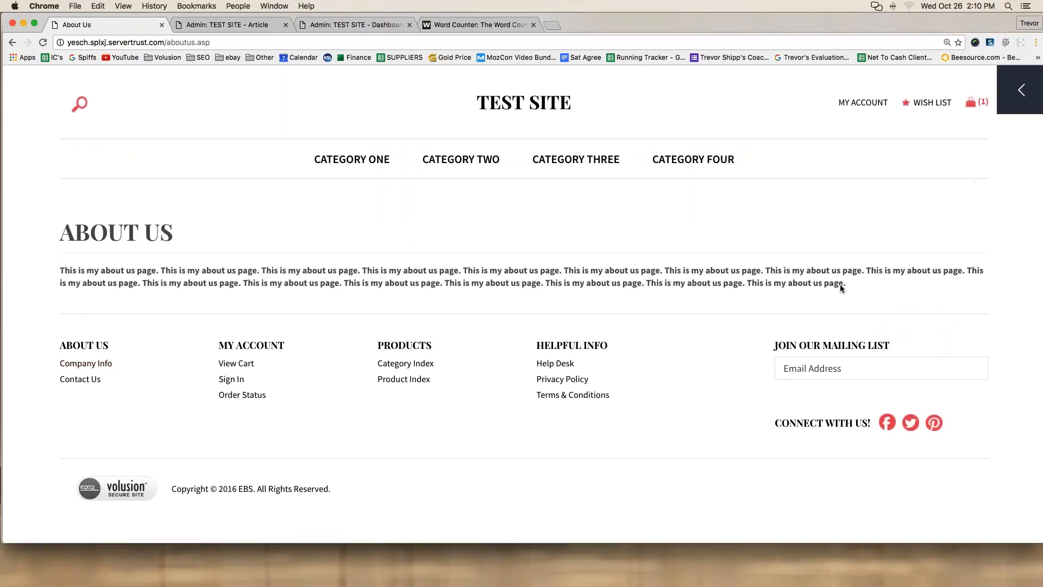
{"action": "mouse_move", "coordinate": [866, 300]}
{"action": "left_mouse_down"}
{"action": "mouse_move", "coordinate": [247, 286]}
{"action": "mouse_move", "coordinate": [60, 300]}
{"action": "mouse_move", "coordinate": [389, 246]}
{"action": "mouse_move", "coordinate": [761, 230]}
{"action": "mouse_move", "coordinate": [961, 240]}
{"action": "mouse_move", "coordinate": [896, 299]}
{"action": "left_mouse_up"}
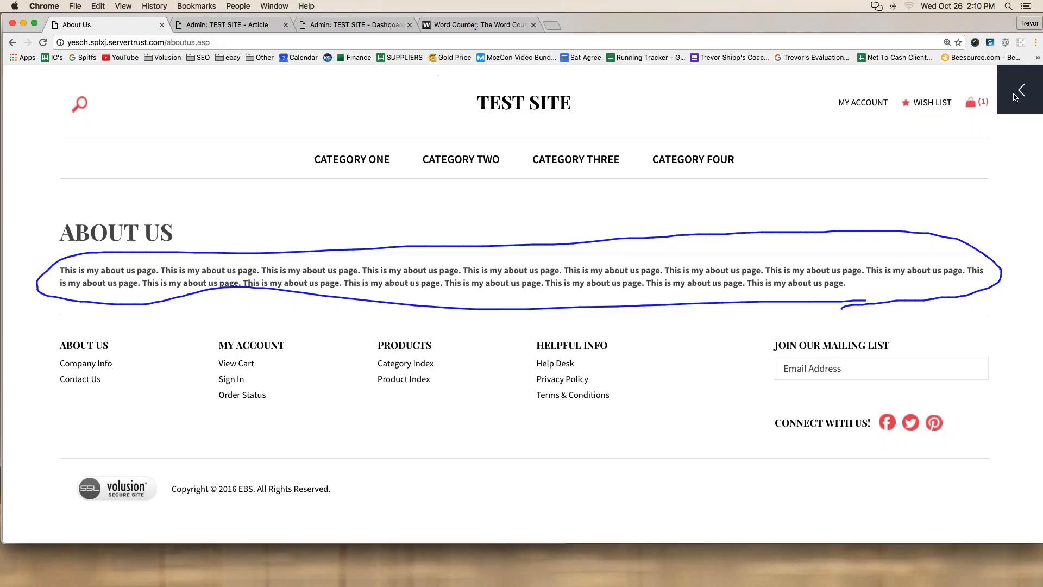
{"action": "left_click", "coordinate": [478, 25]}
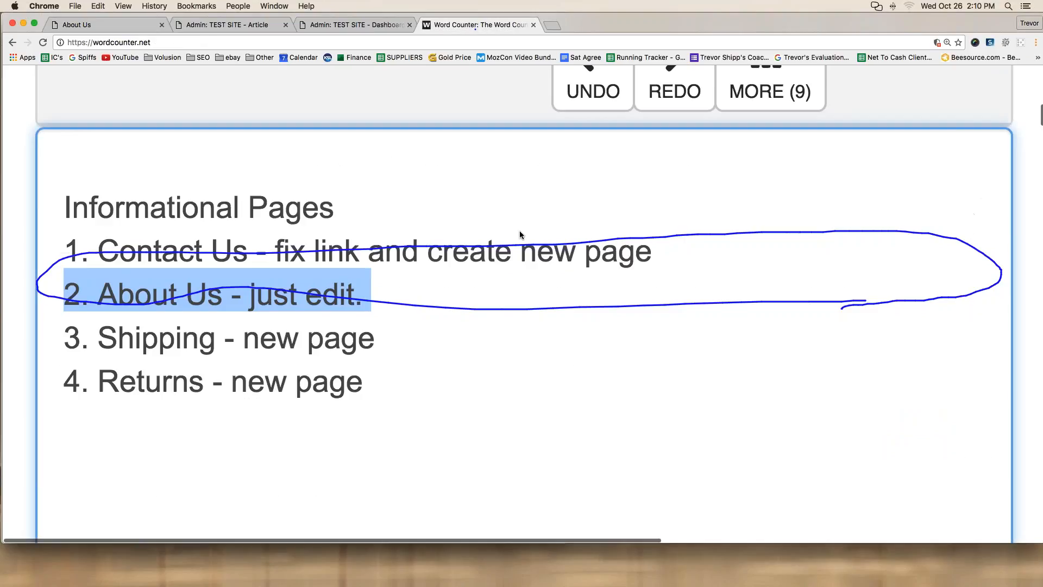
Step: Mark '2. About Us - just edit.' in the task list by prefixing it with 'DONE'
{"action": "key", "text": "Escape"}
{"action": "left_click", "coordinate": [369, 296]}
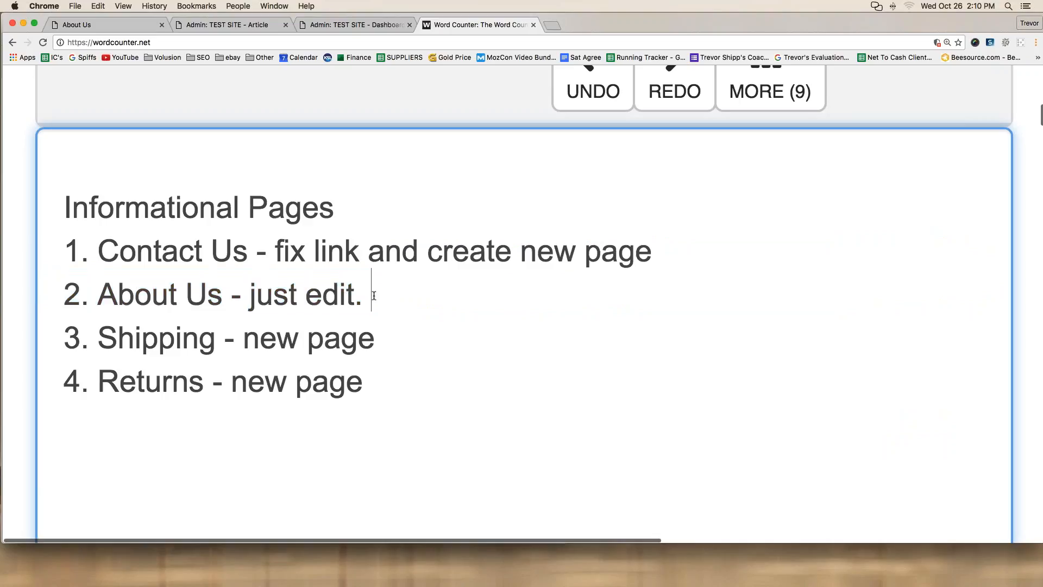
{"action": "left_click", "coordinate": [71, 292], "text": "shift"}
{"action": "left_click", "coordinate": [70, 290], "text": "shift"}
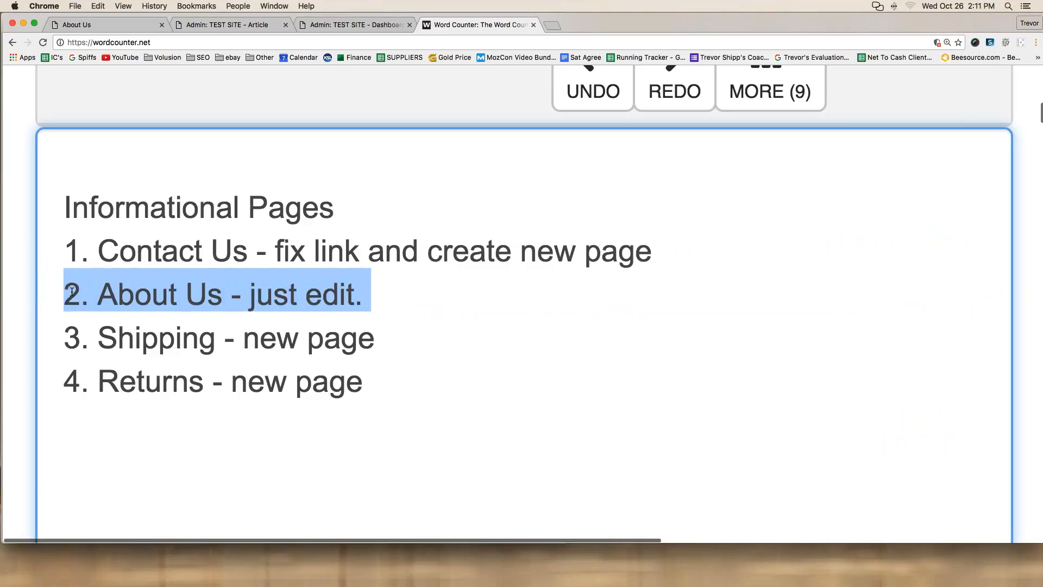
{"action": "left_click", "coordinate": [71, 294]}
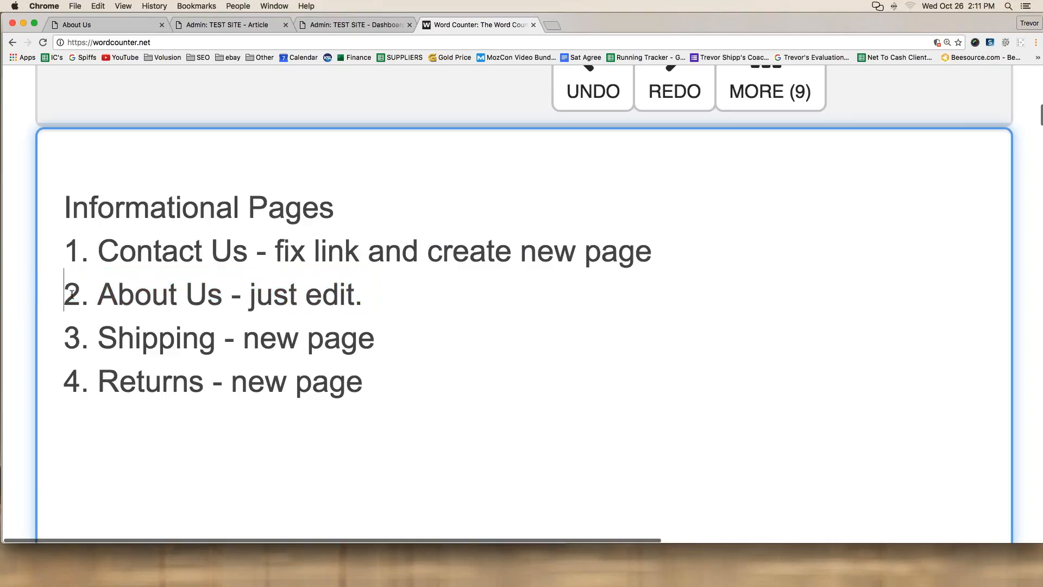
{"action": "type", "text": "DONE"}
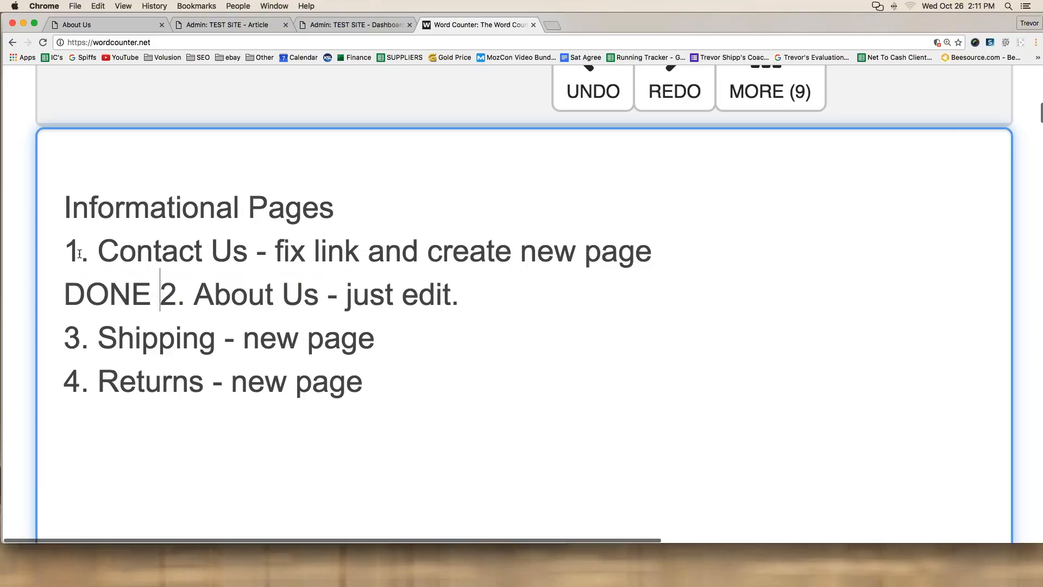
Step: Highlight the Contact Us task line and go back to the About Us article editor
{"action": "left_click_drag", "start_coordinate": [65, 251], "coordinate": [654, 251]}
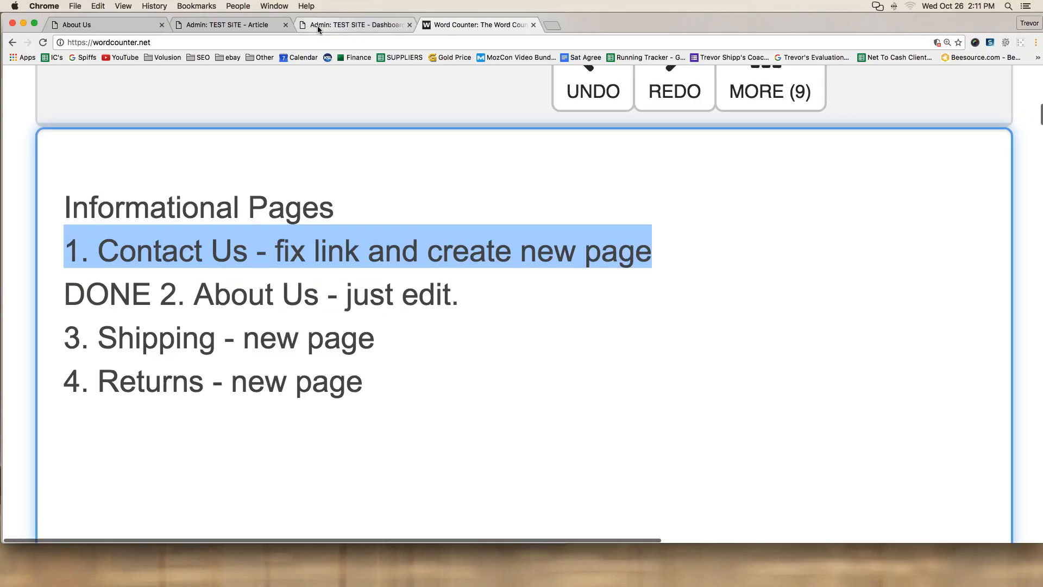
{"action": "left_click", "coordinate": [139, 22]}
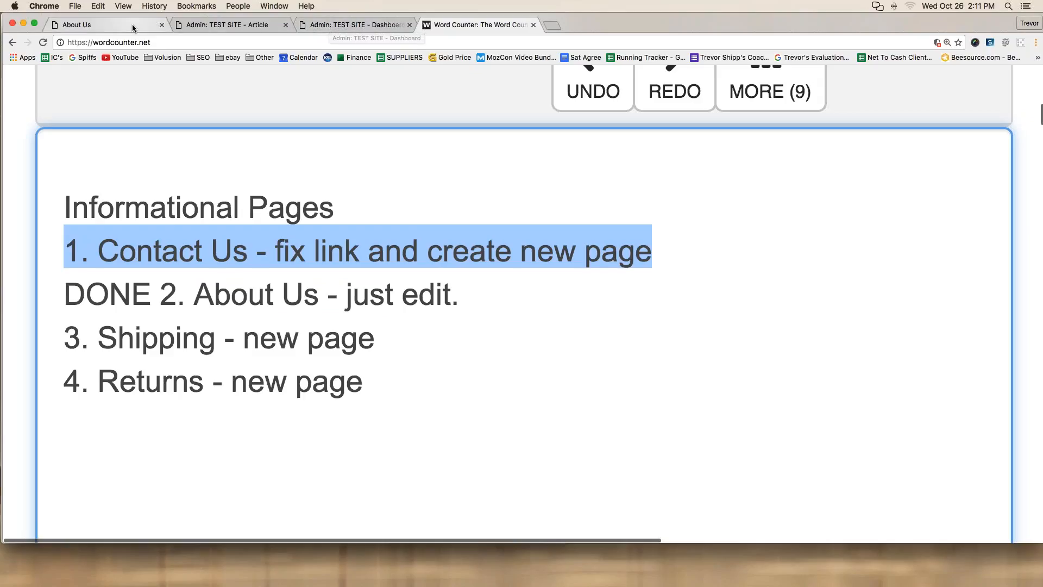
{"action": "left_click", "coordinate": [210, 26]}
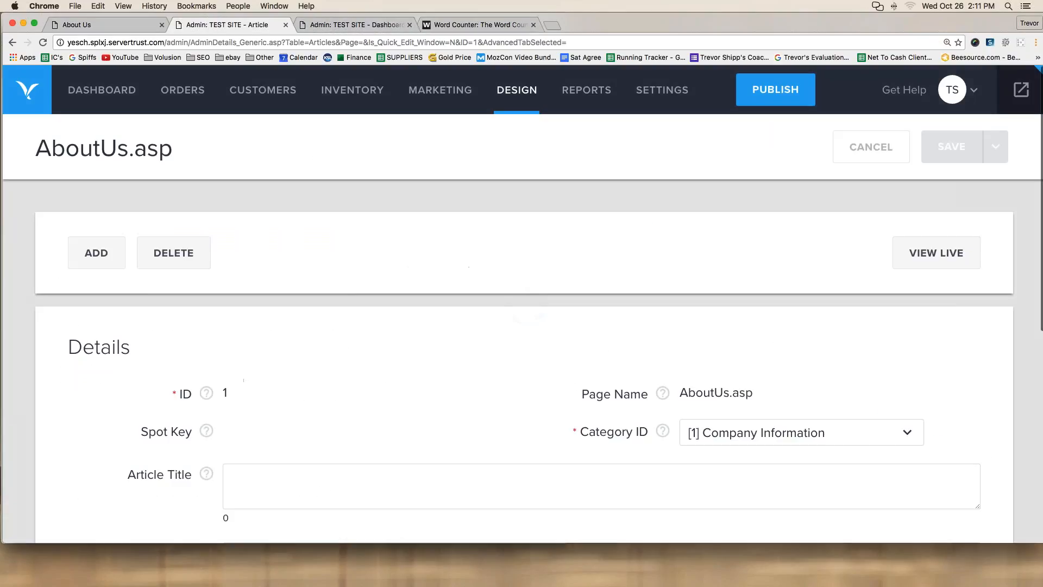
Step: From the dashboard, go to Inventory > Categories and start a new category with ADD MENU ITEM
{"action": "left_click", "coordinate": [92, 96]}
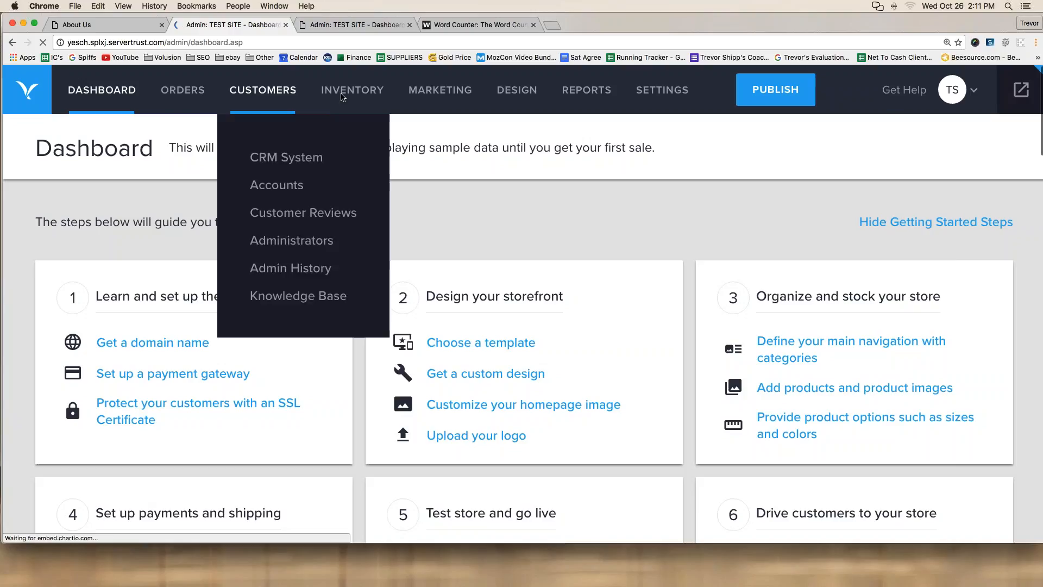
{"action": "mouse_move", "coordinate": [343, 93]}
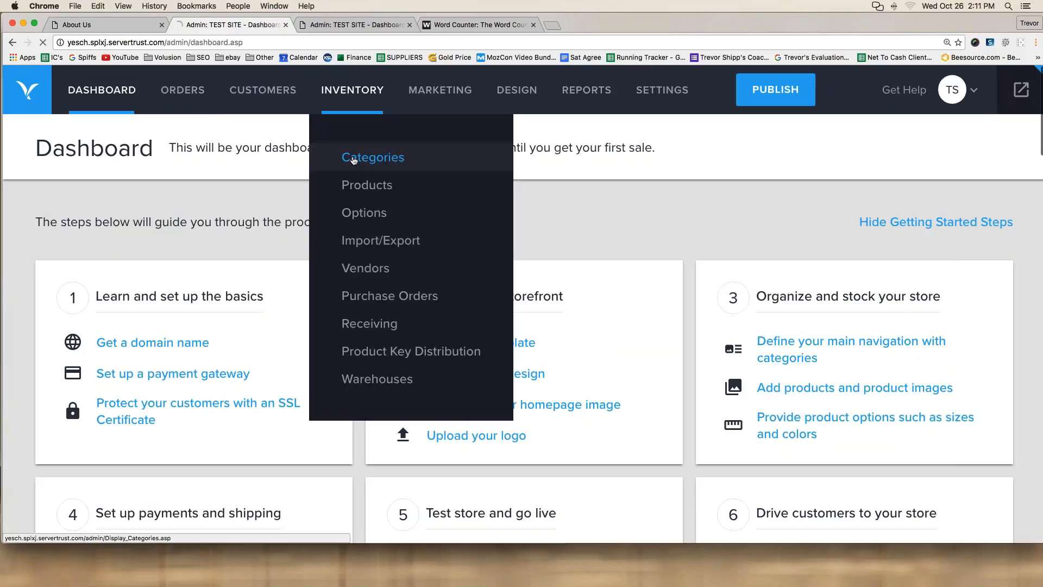
{"action": "left_click", "coordinate": [354, 159]}
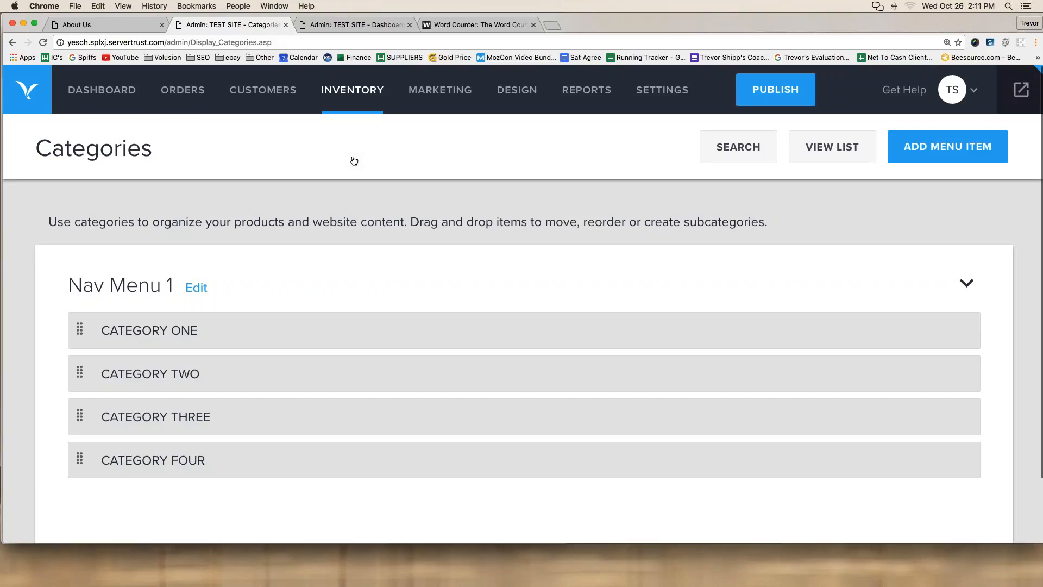
{"action": "left_click", "coordinate": [946, 150]}
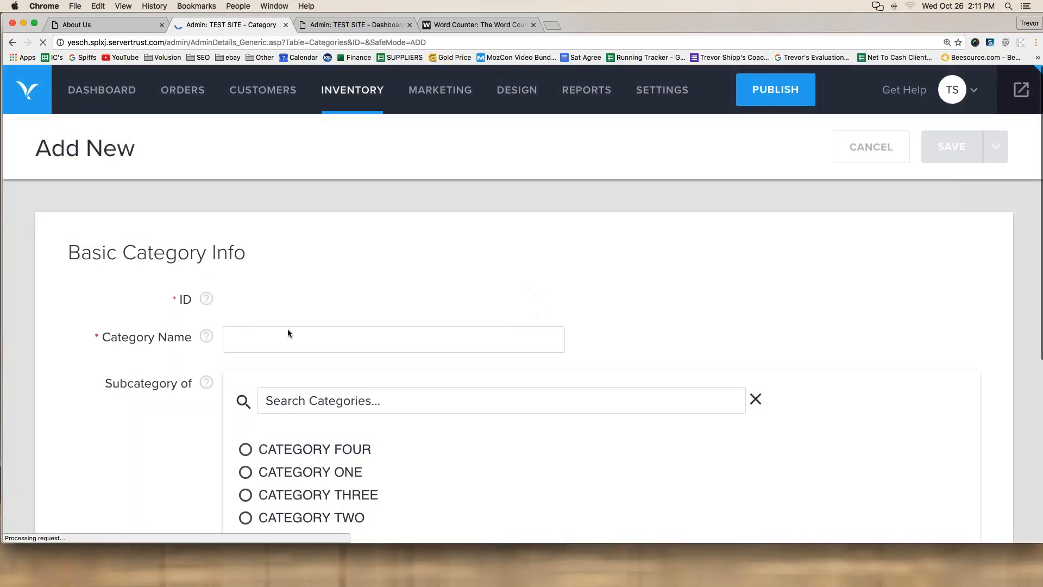
Step: Name the new category 'Contact Us' and set Show in Menu to Nav Menu 1
{"action": "left_click", "coordinate": [287, 331]}
{"action": "type", "text": "Contact "}
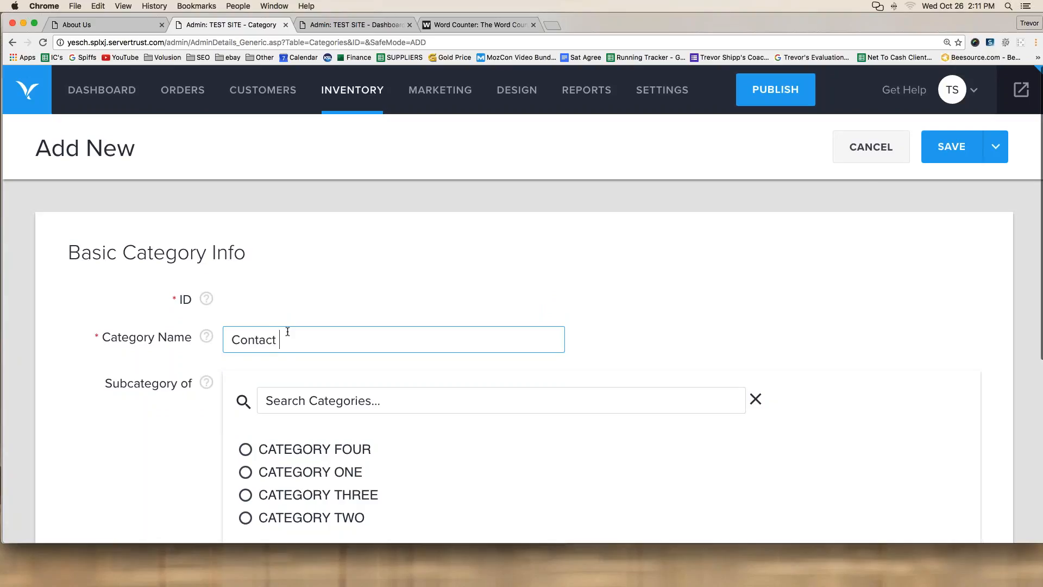
{"action": "type", "text": "Us"}
{"action": "scroll", "coordinate": [239, 304], "scroll_direction": "down", "scroll_amount": 3}
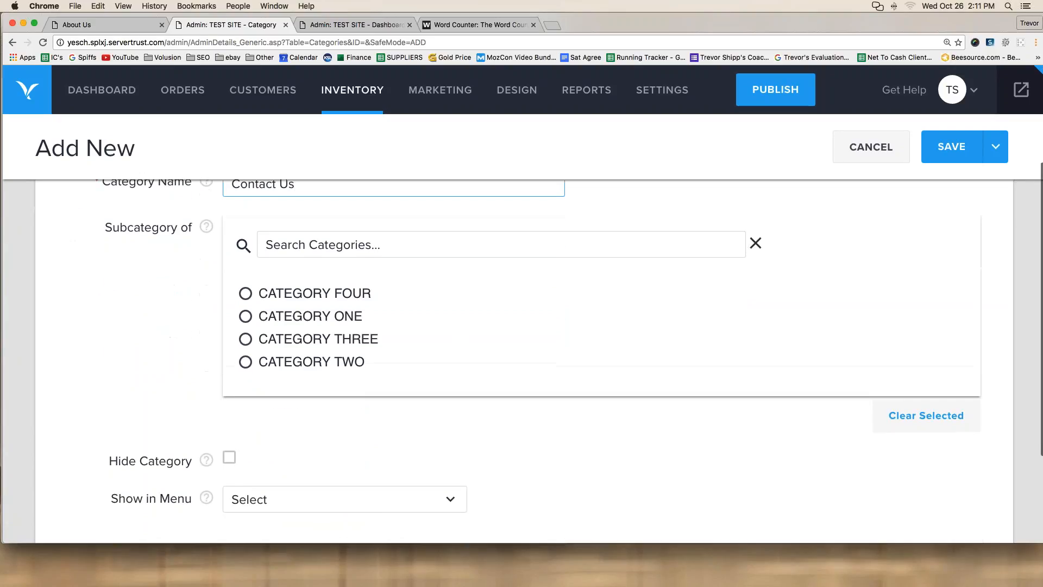
{"action": "scroll", "coordinate": [521, 342], "scroll_direction": "down", "scroll_amount": 3}
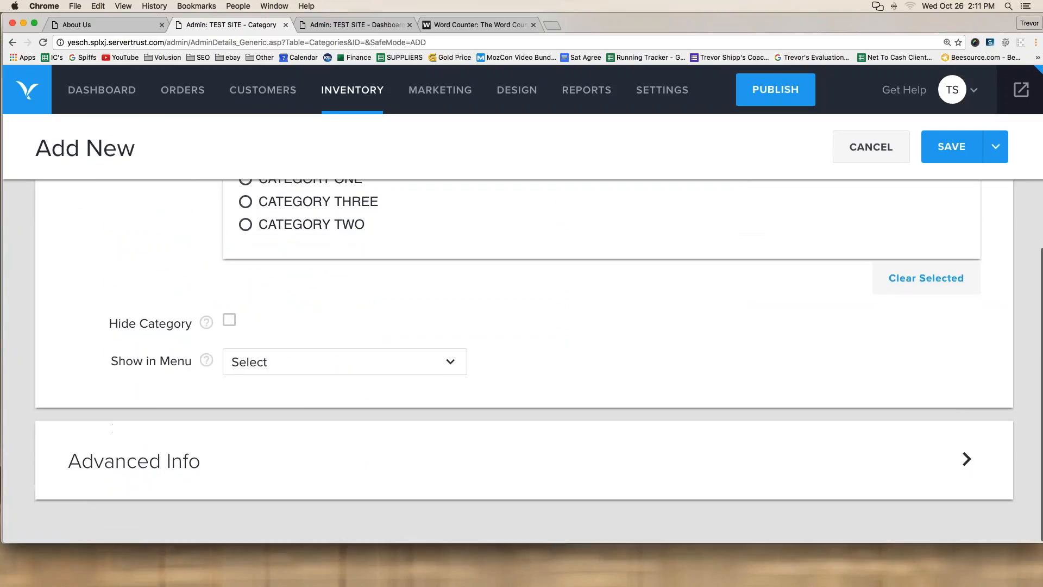
{"action": "left_click", "coordinate": [277, 361]}
{"action": "left_click", "coordinate": [279, 145]}
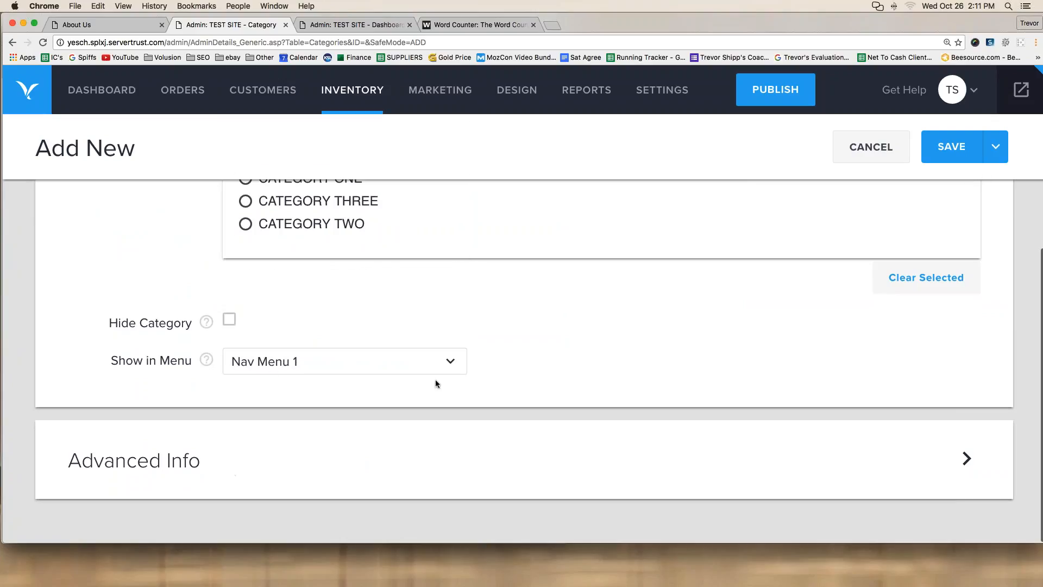
Step: Expand the Advanced Info section to reveal the category description editors
{"action": "left_click_drag", "start_coordinate": [516, 340], "coordinate": [135, 338]}
{"action": "left_click_drag", "start_coordinate": [137, 387], "coordinate": [486, 386]}
{"action": "left_click_drag", "start_coordinate": [526, 357], "coordinate": [506, 339]}
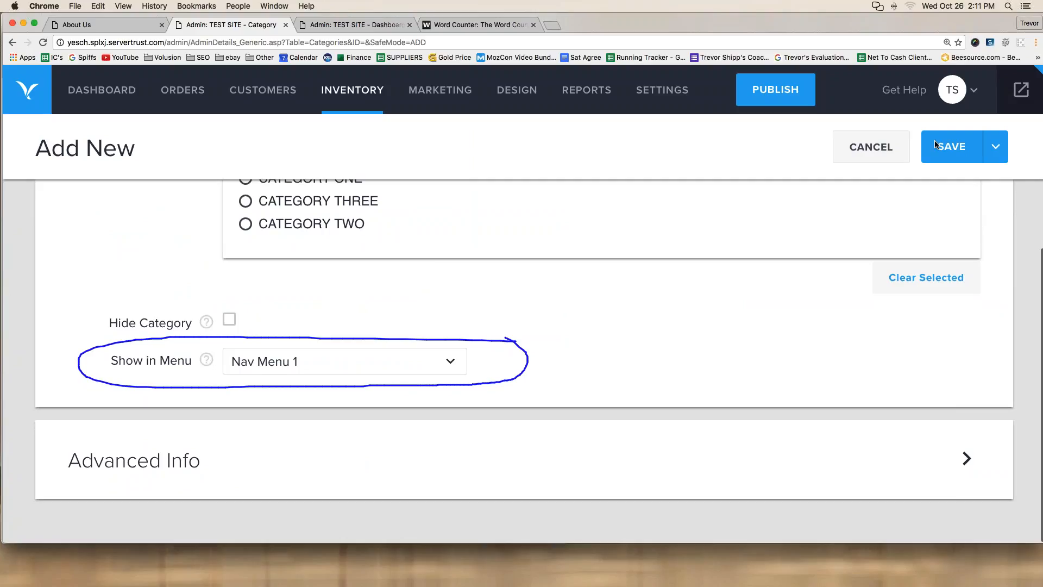
{"action": "key", "text": "Escape"}
{"action": "scroll", "coordinate": [203, 313], "scroll_direction": "down", "scroll_amount": 1}
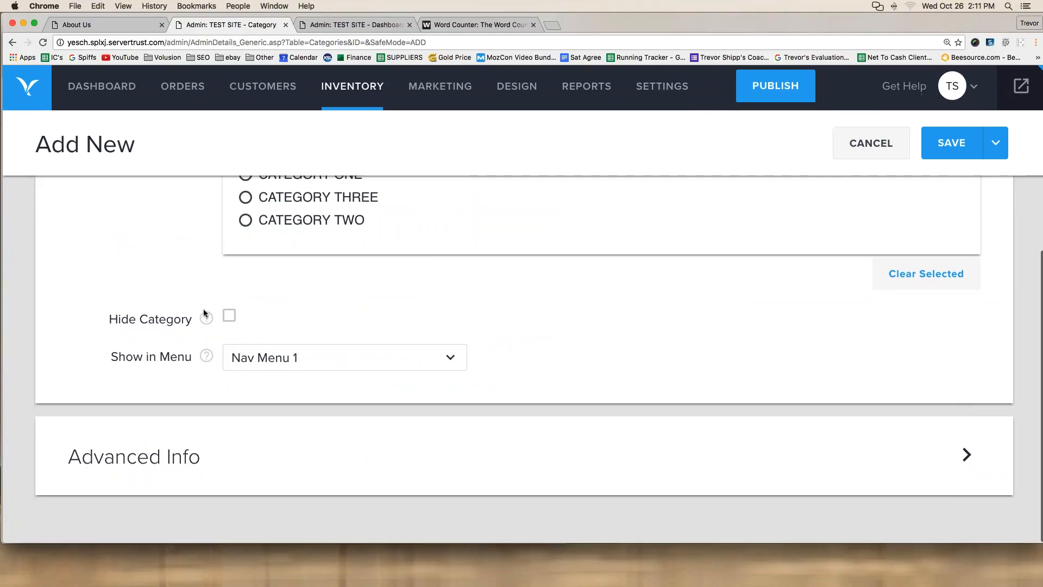
{"action": "left_click", "coordinate": [136, 461]}
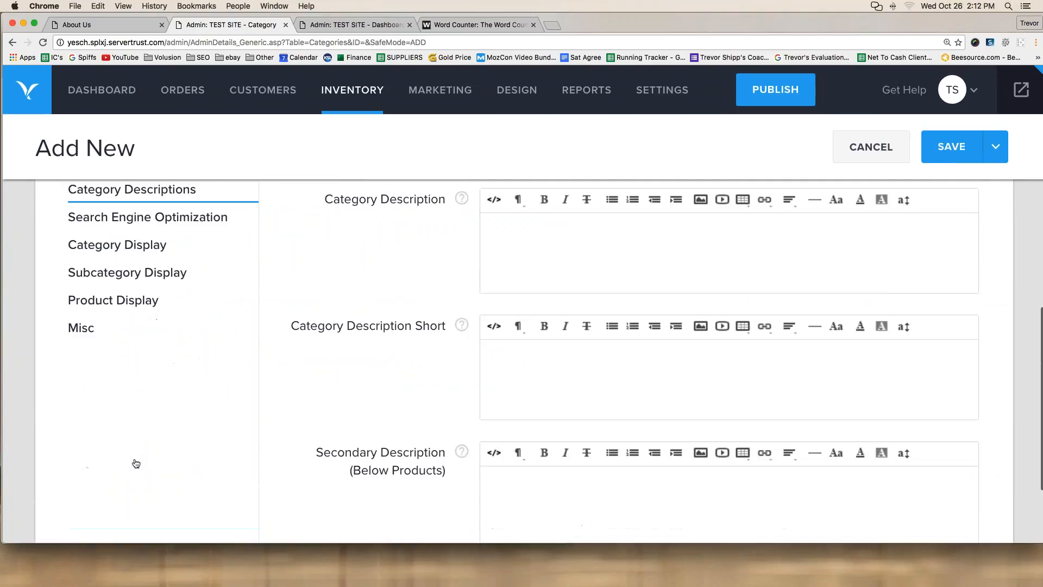
Step: Write a Contact Us description sentence giving a phone number and an e-mail address
{"action": "scroll", "coordinate": [136, 464], "scroll_direction": "up", "scroll_amount": 2}
{"action": "left_click", "coordinate": [107, 273]}
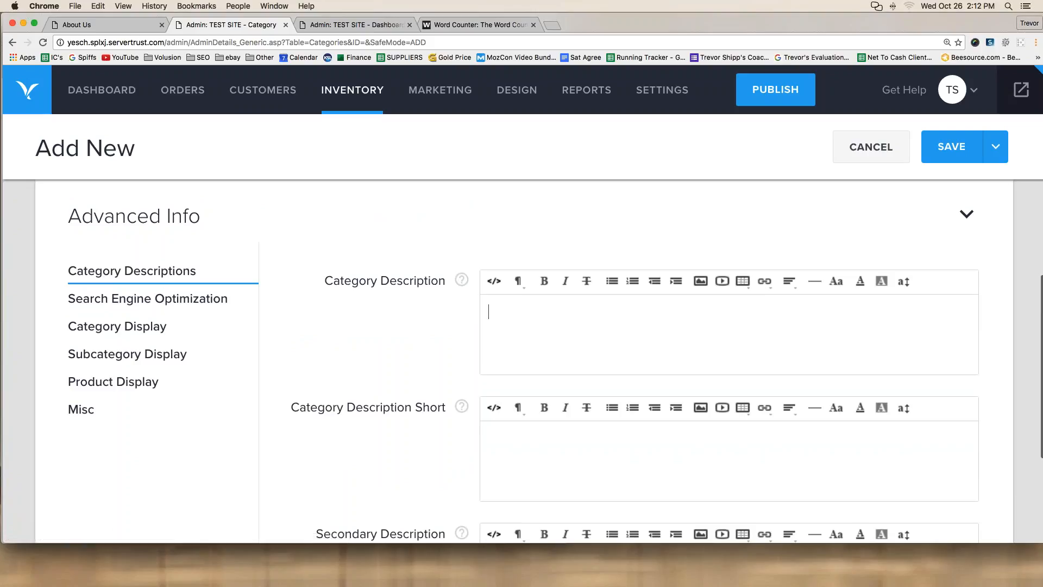
{"action": "type", "text": "This is my conatct us"}
{"action": "key", "text": "BackSpace"}
{"action": "key", "text": "BackSpace"}
{"action": "key", "text": "BackSpace"}
{"action": "key", "text": "BackSpace"}
{"action": "key", "text": "BackSpace"}
{"action": "key", "text": "BackSpace"}
{"action": "key", "text": "BackSpace"}
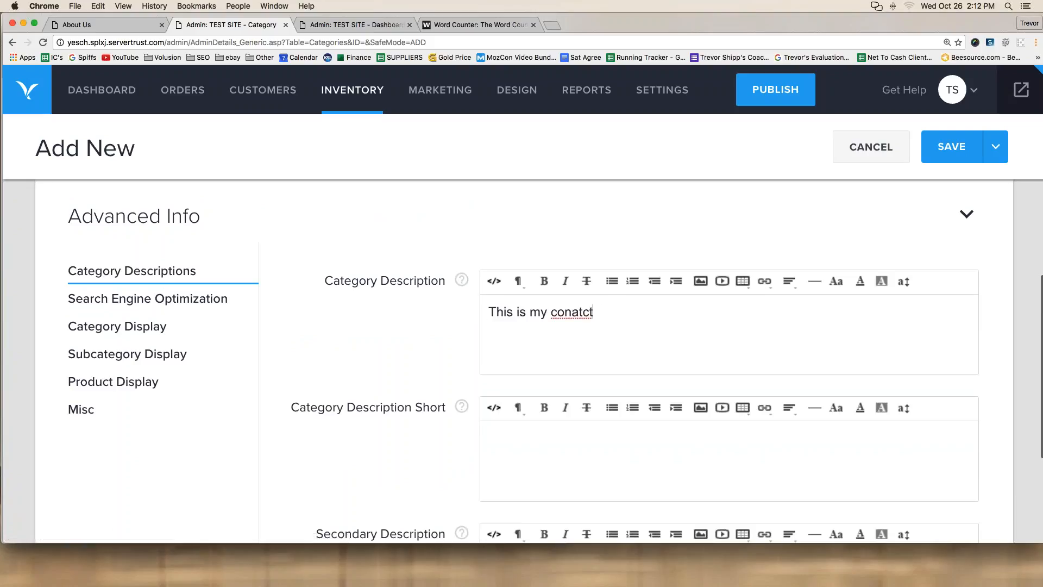
{"action": "type", "text": "tact us page. If you need to contac"}
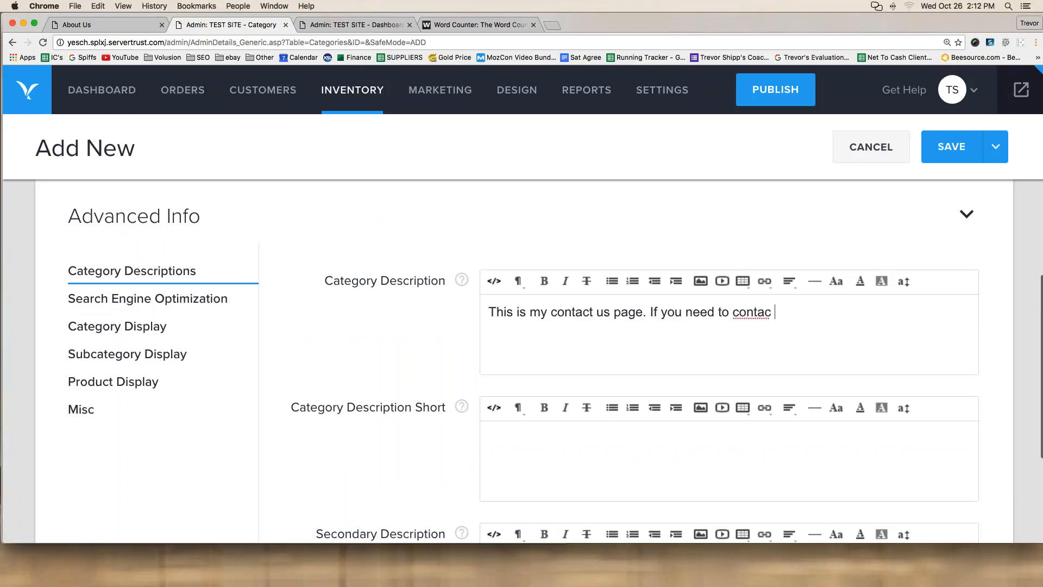
{"action": "key", "text": "BackSpace"}
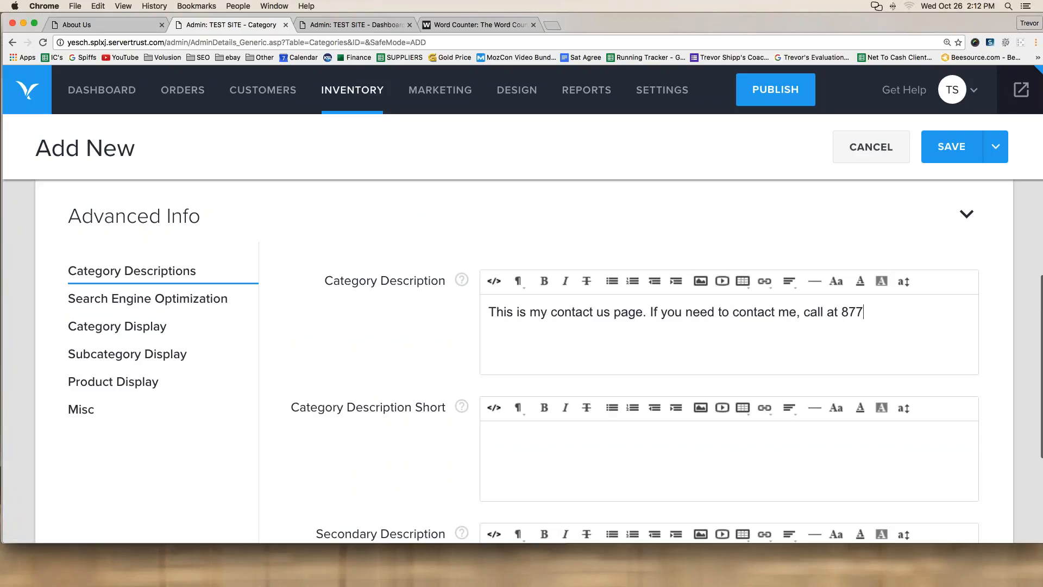
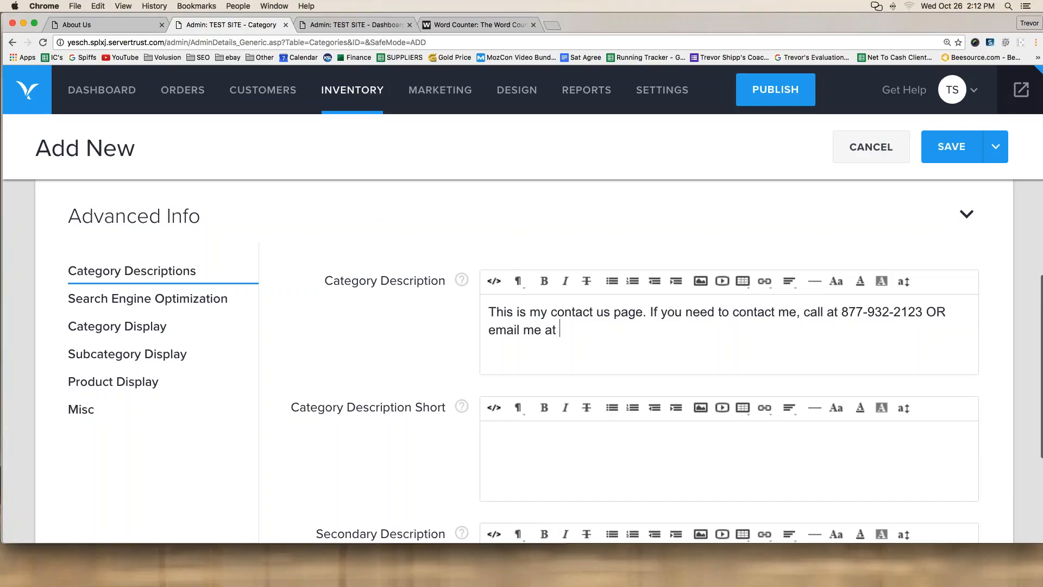
{"action": "type", "text": "test@test.com"}
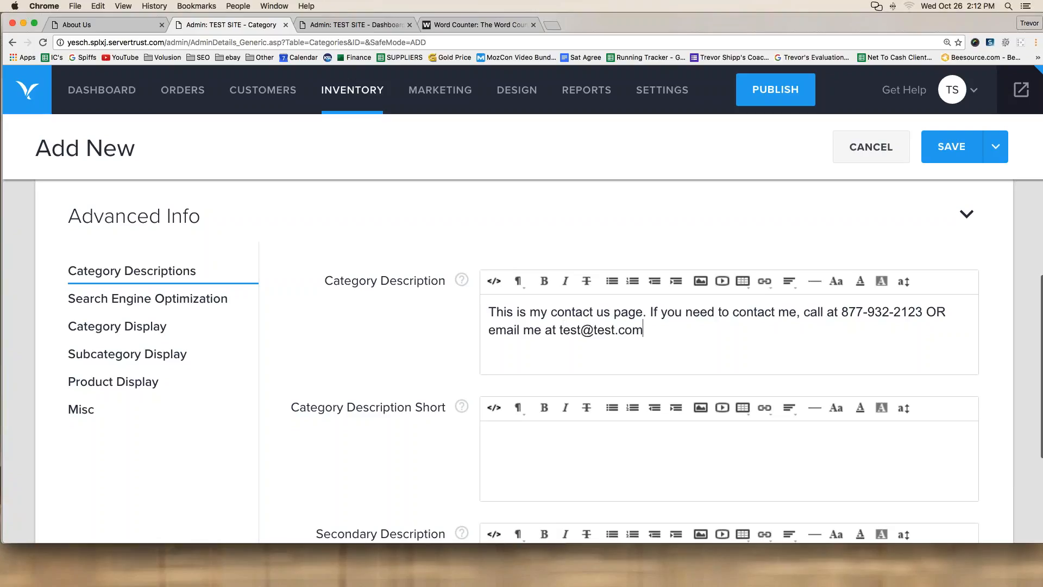
Step: Repeat the description by pasting extra copies, then save the Contact Us category
{"action": "key", "text": "super+a"}
{"action": "key", "text": "super+c"}
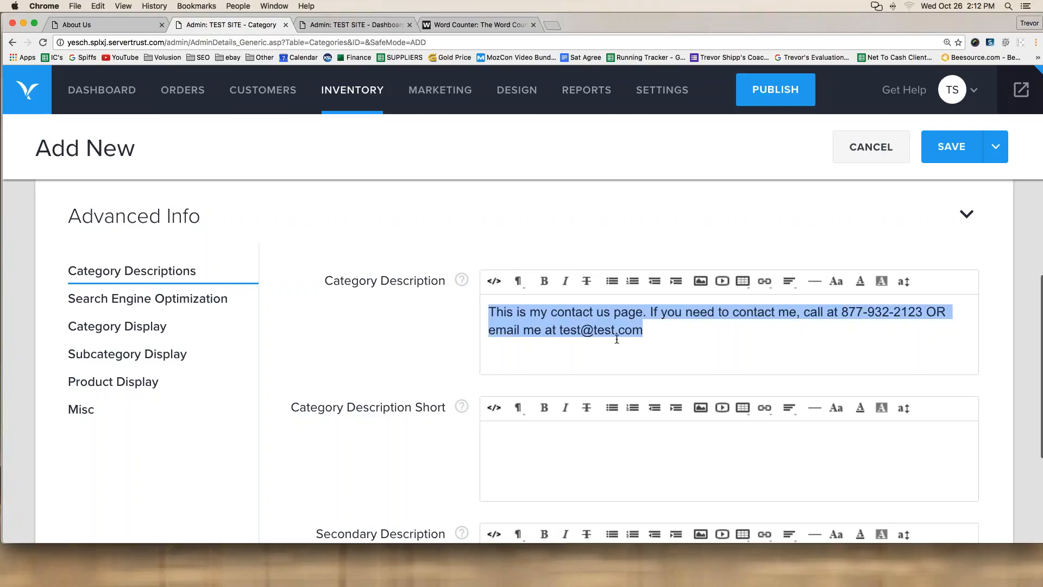
{"action": "left_click", "coordinate": [653, 332]}
{"action": "key", "text": "super+v"}
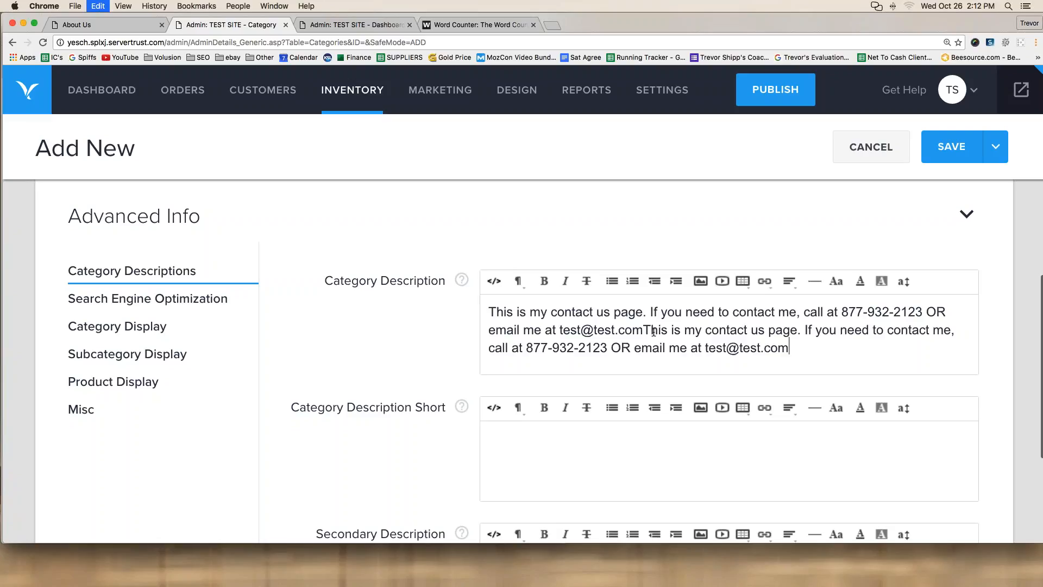
{"action": "key", "text": "super+v"}
{"action": "key", "text": "super+v"}
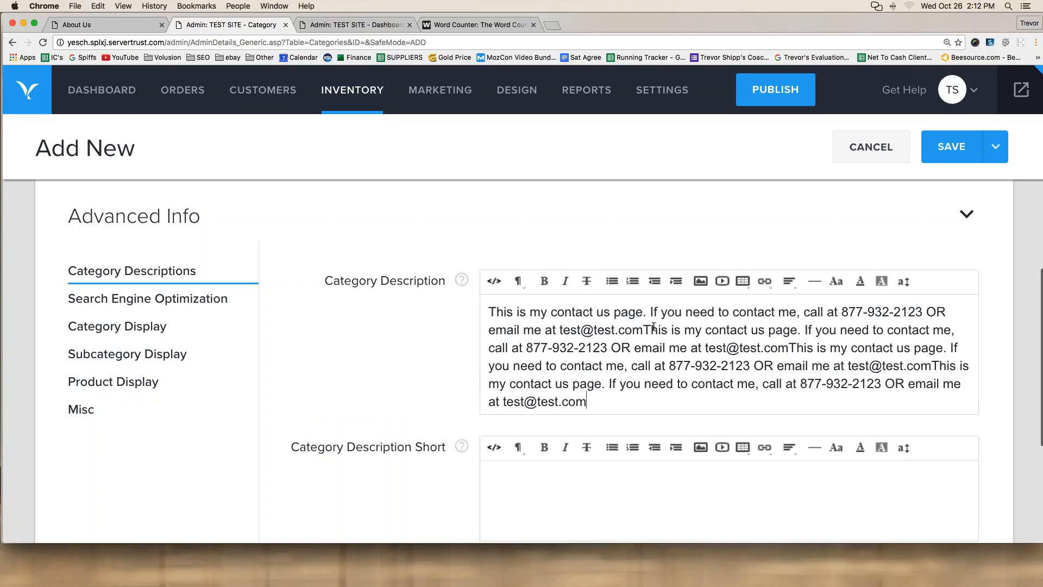
{"action": "left_click", "coordinate": [950, 156]}
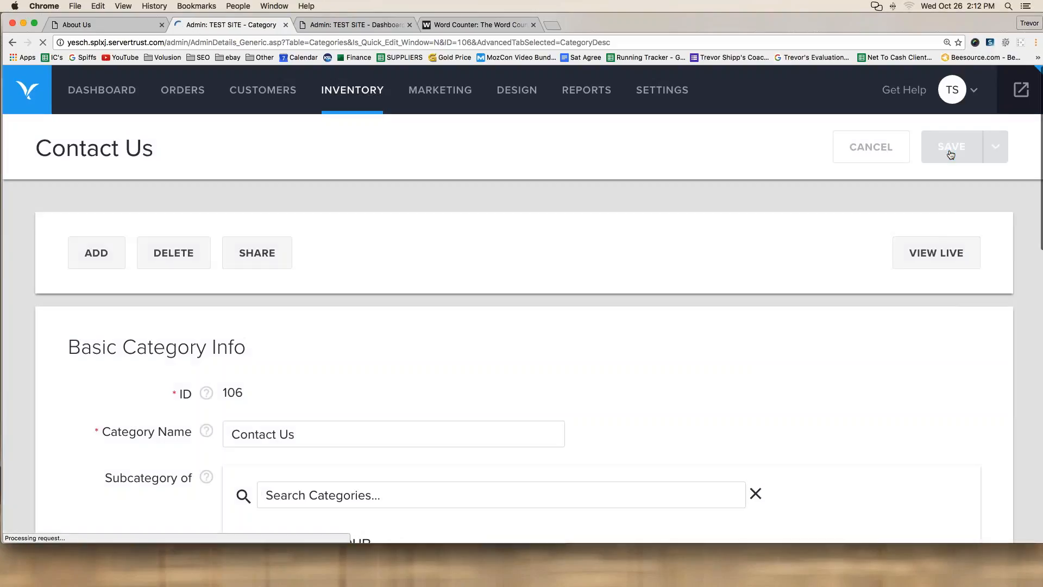
Step: Reload the storefront and open the new CONTACT US page from the top navigation bar
{"action": "left_click", "coordinate": [95, 25]}
{"action": "key", "text": "super+r"}
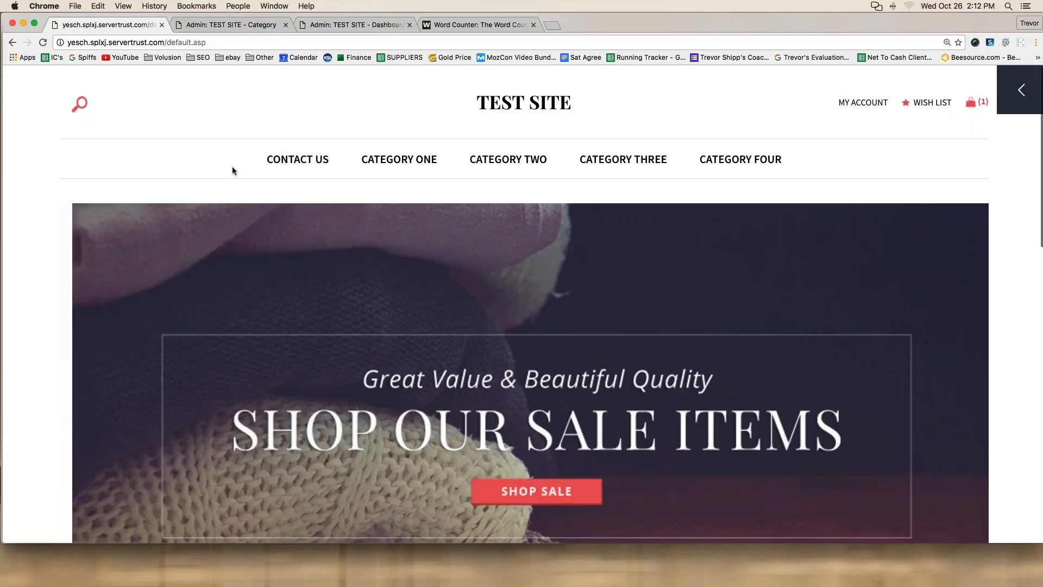
{"action": "mouse_move", "coordinate": [233, 169]}
{"action": "left_mouse_down"}
{"action": "mouse_move", "coordinate": [315, 181]}
{"action": "mouse_move", "coordinate": [293, 124]}
{"action": "mouse_move", "coordinate": [249, 172]}
{"action": "left_mouse_up"}
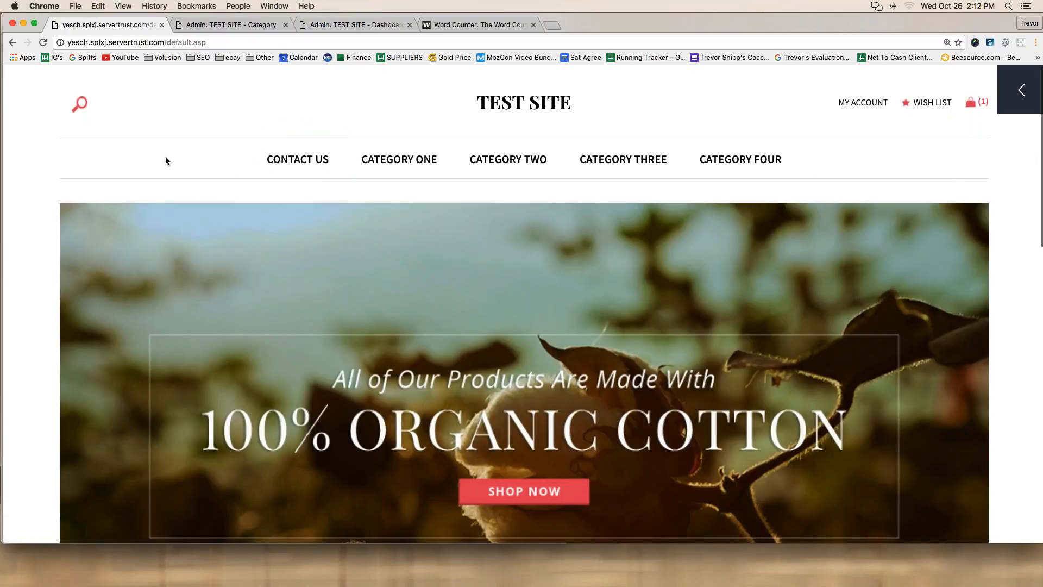
{"action": "left_click", "coordinate": [300, 170]}
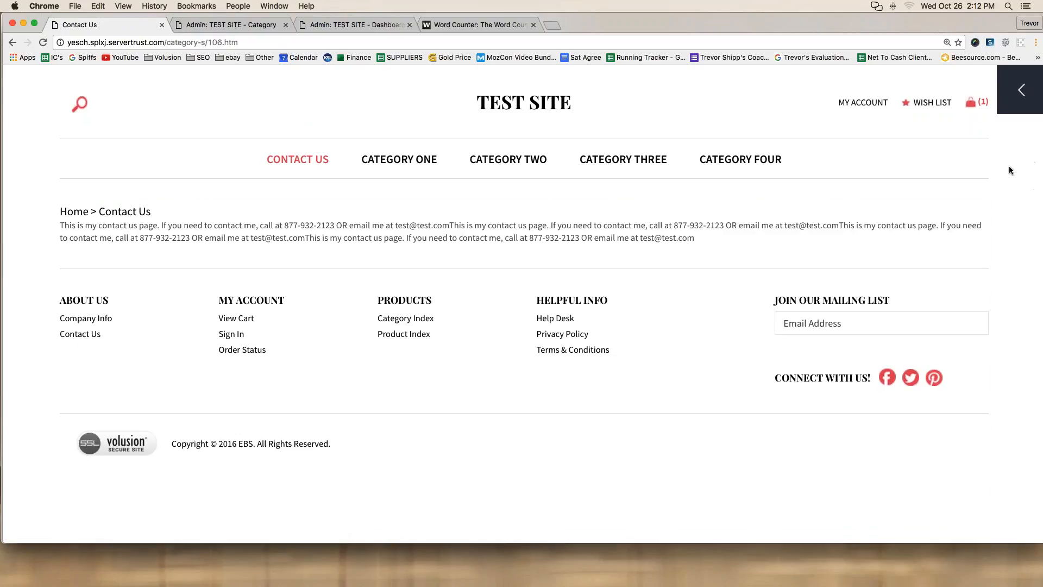
Step: Copy the Contact Us page's URL and return to the store home page via the logo
{"action": "mouse_move", "coordinate": [54, 47]}
{"action": "left_mouse_down"}
{"action": "mouse_move", "coordinate": [201, 56]}
{"action": "mouse_move", "coordinate": [116, 27]}
{"action": "mouse_move", "coordinate": [70, 27]}
{"action": "left_mouse_up"}
{"action": "left_click", "coordinate": [157, 43]}
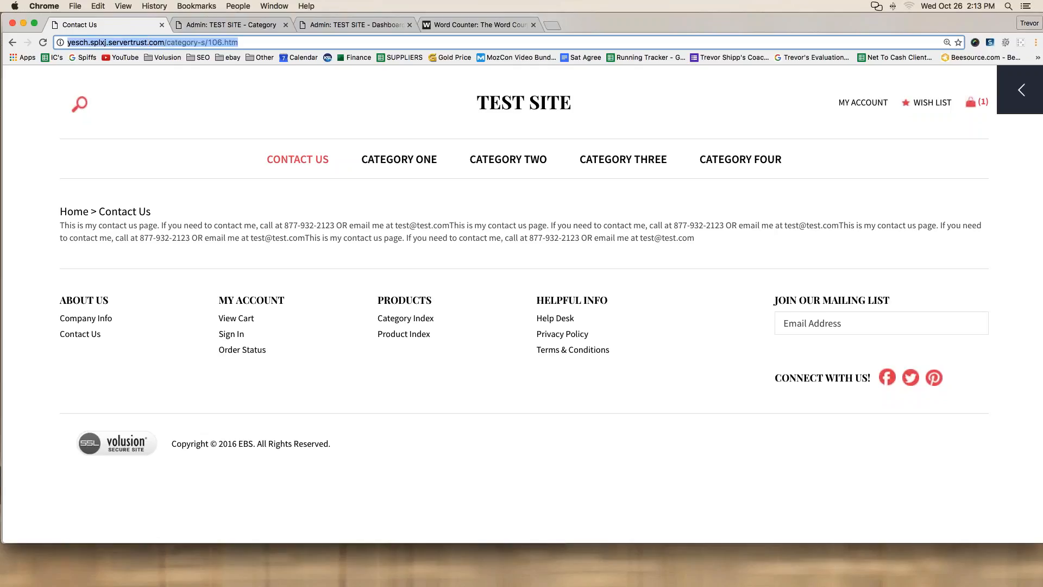
{"action": "right_click", "coordinate": [155, 41]}
{"action": "left_click", "coordinate": [174, 59]}
{"action": "left_click", "coordinate": [624, 197]}
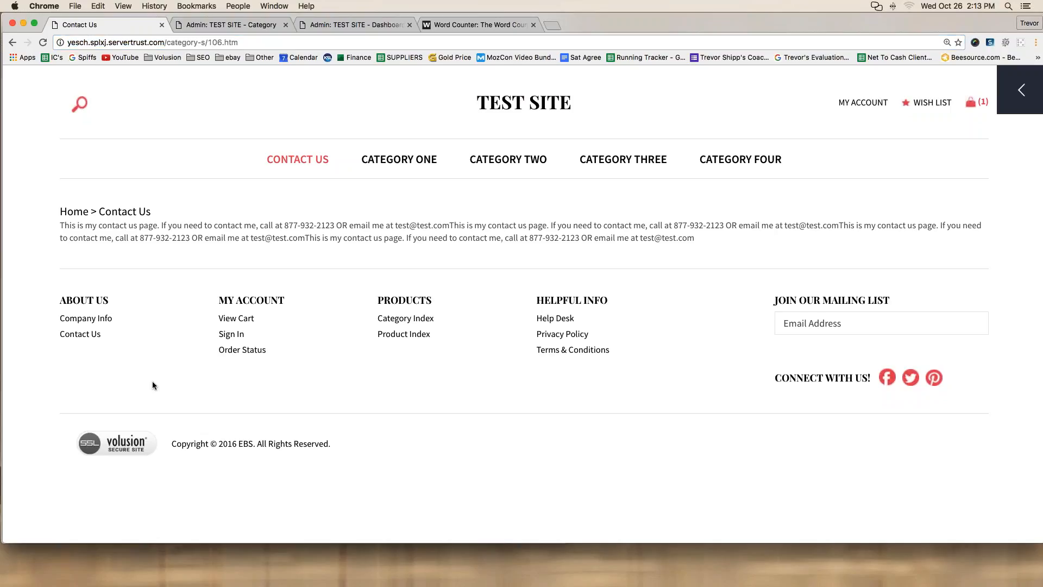
{"action": "left_click", "coordinate": [521, 103]}
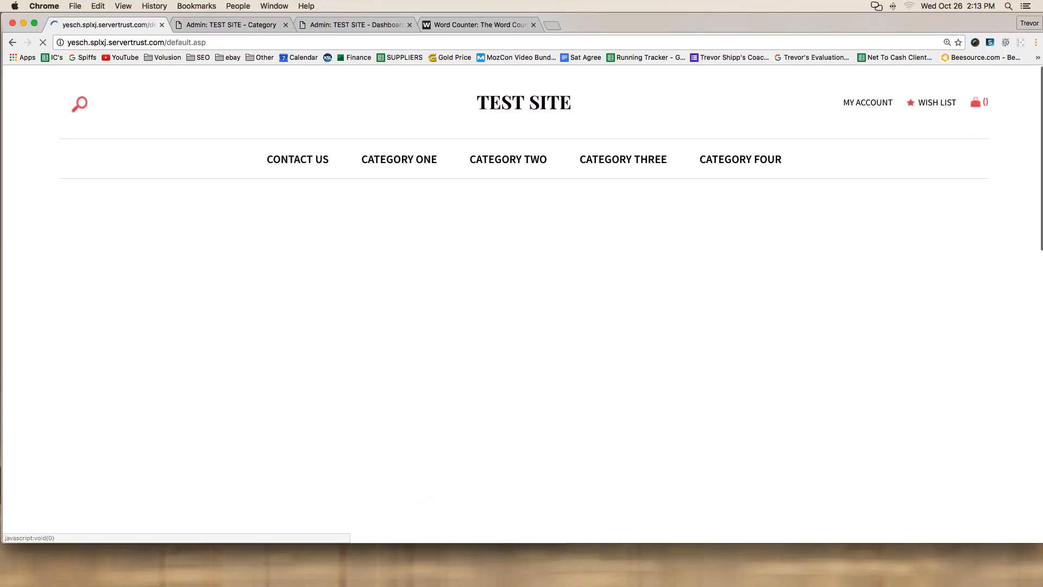
Step: Reload the home page and turn on editing mode in the content builder panel
{"action": "scroll", "coordinate": [521, 304], "scroll_direction": "down", "scroll_amount": 15}
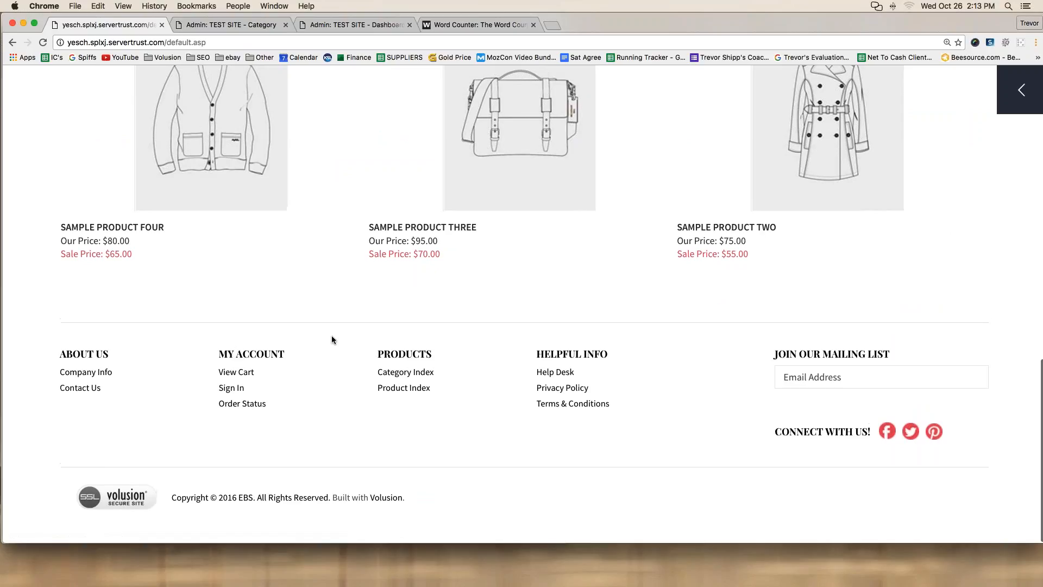
{"action": "scroll", "coordinate": [332, 340], "scroll_direction": "up", "scroll_amount": 5}
{"action": "scroll", "coordinate": [331, 334], "scroll_direction": "down", "scroll_amount": 5}
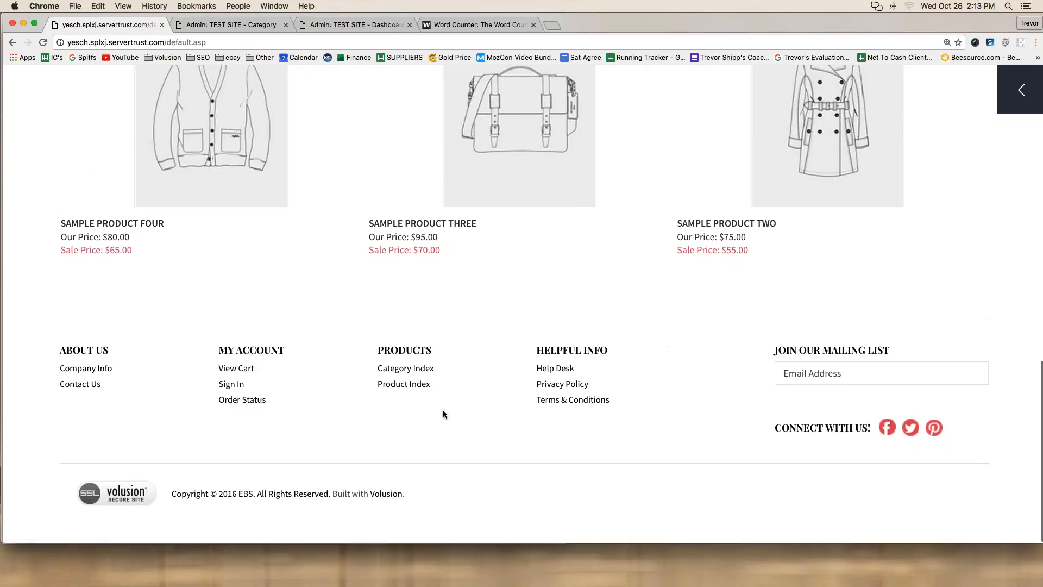
{"action": "key", "text": "super+r"}
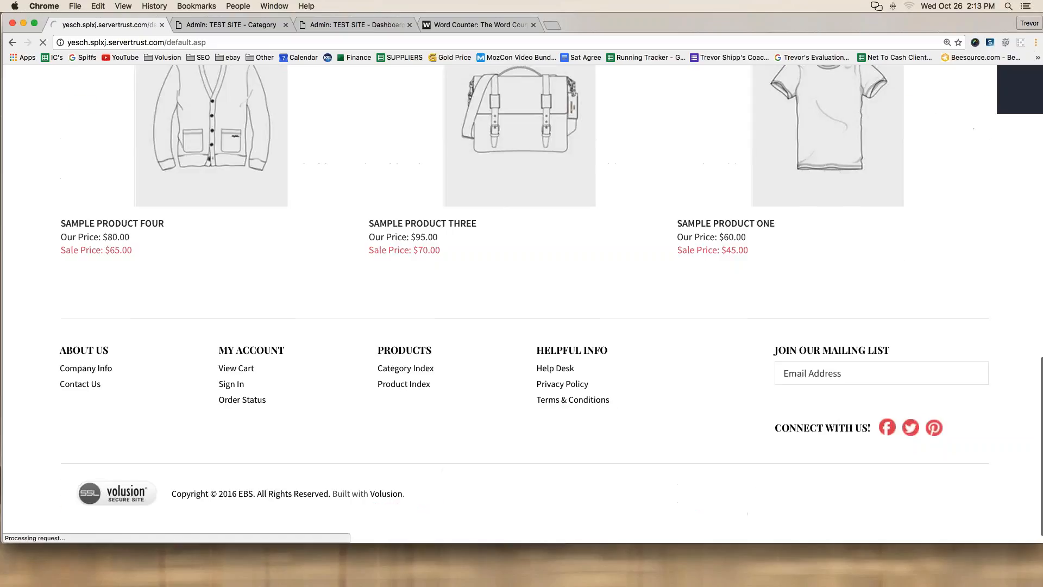
{"action": "left_click", "coordinate": [1020, 86]}
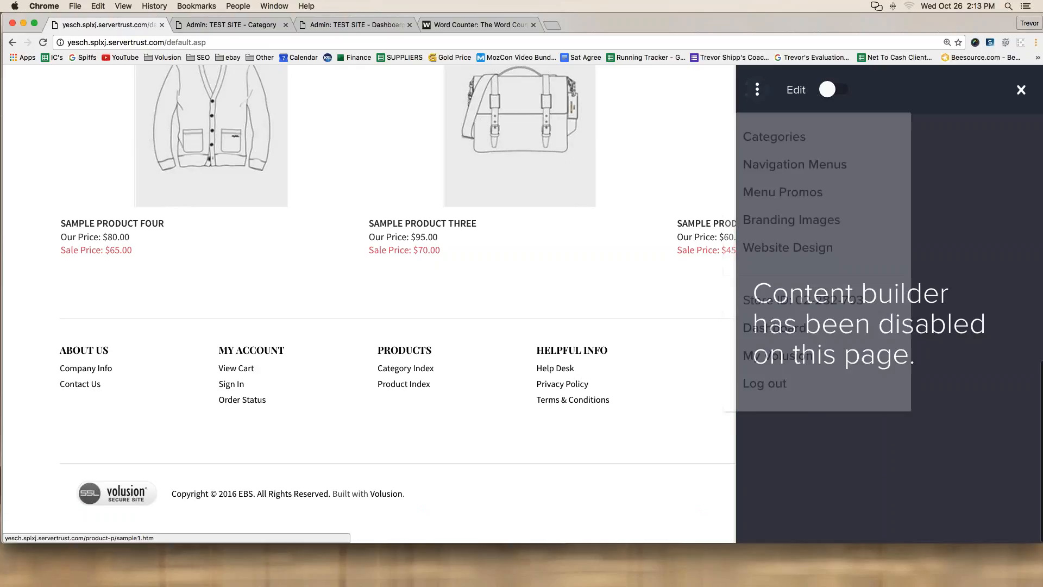
{"action": "left_click", "coordinate": [831, 90]}
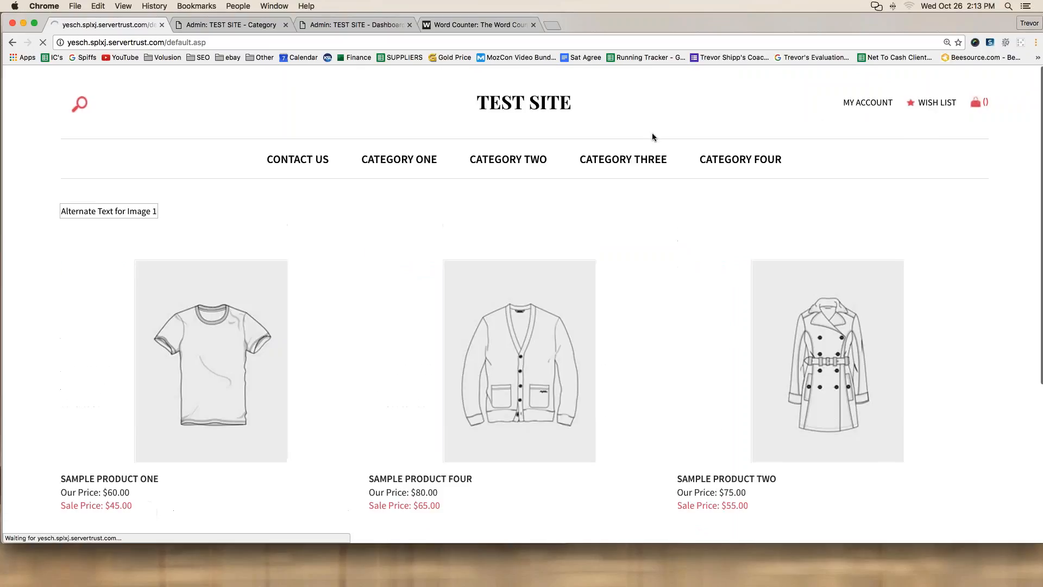
Step: Scroll to the footer and put the About Us link block into edit mode
{"action": "scroll", "coordinate": [263, 194], "scroll_direction": "down", "scroll_amount": 10}
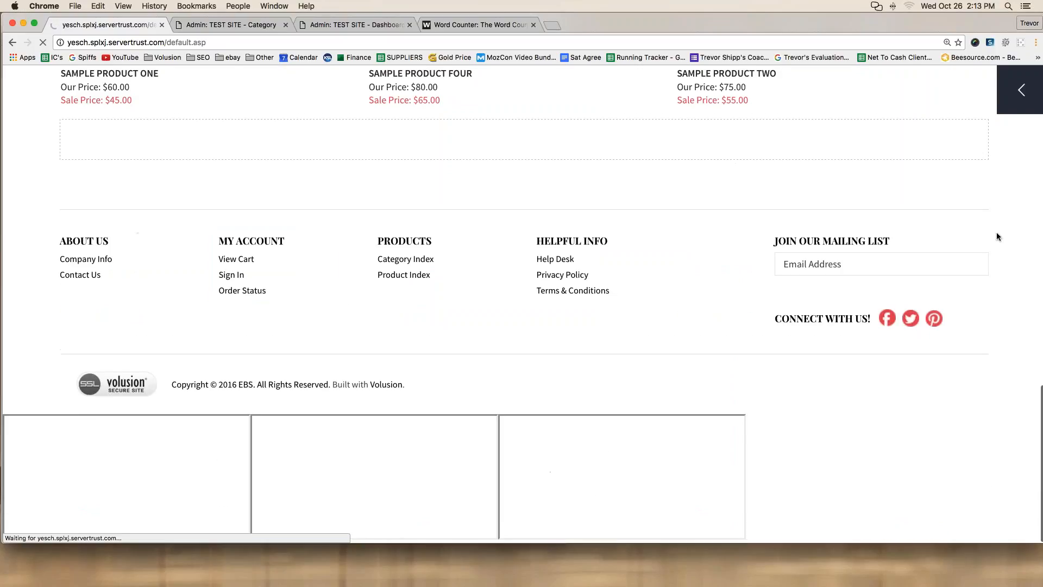
{"action": "scroll", "coordinate": [1040, 91], "scroll_direction": "up", "scroll_amount": 4}
{"action": "left_click", "coordinate": [1040, 91]}
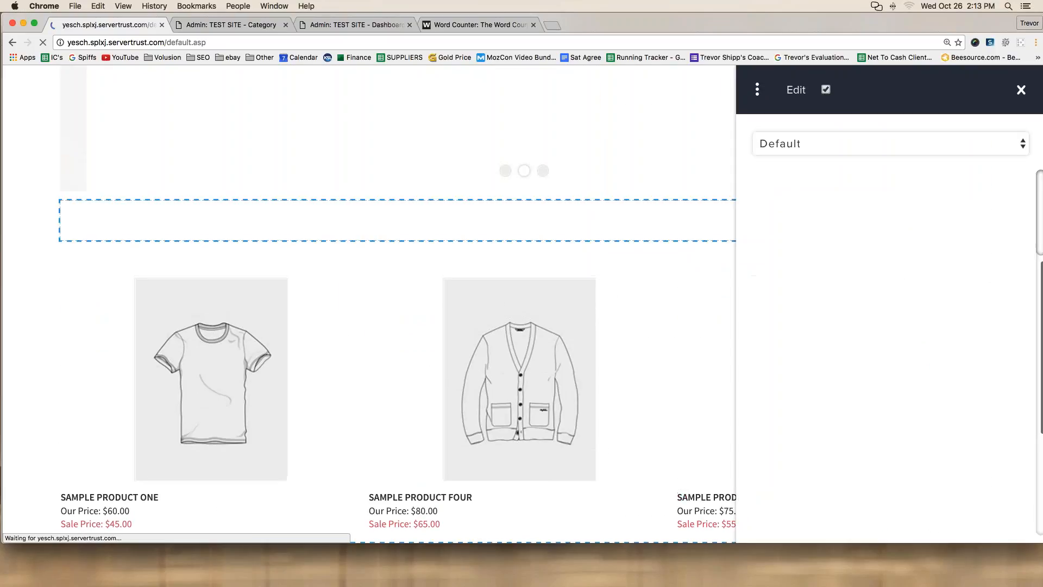
{"action": "left_click", "coordinate": [1021, 90]}
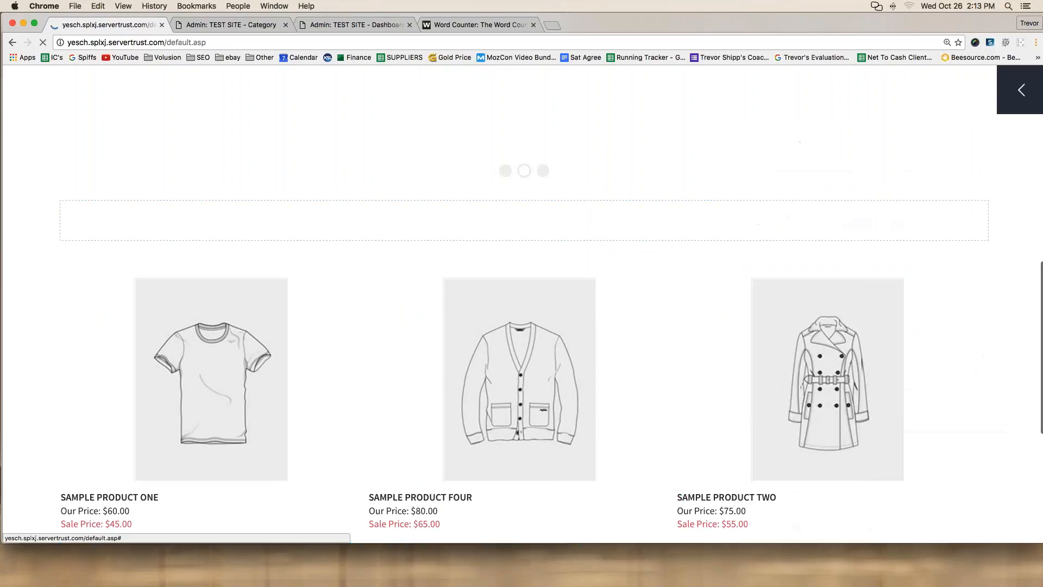
{"action": "left_click", "coordinate": [1021, 90]}
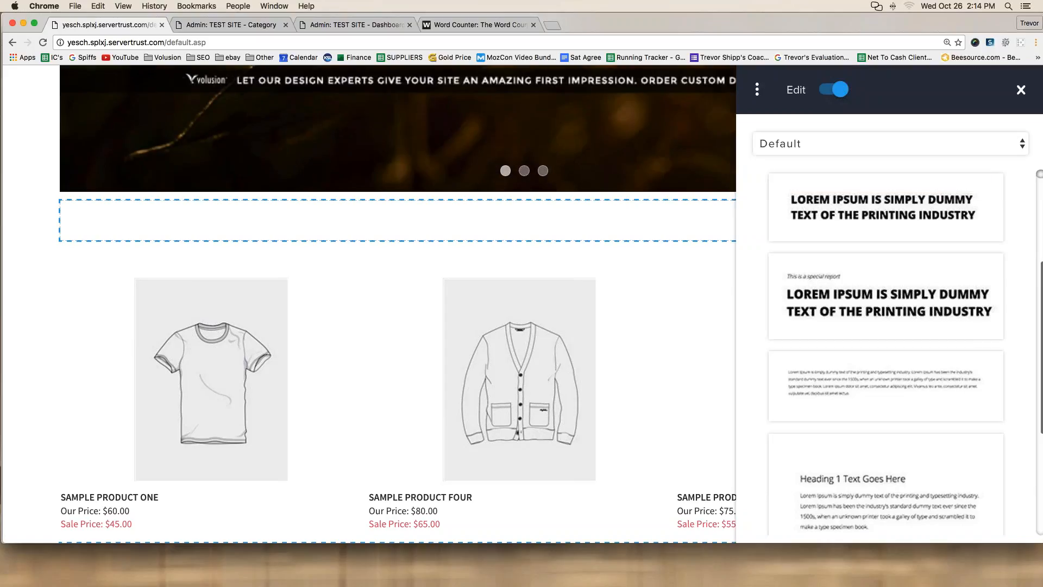
{"action": "scroll", "coordinate": [119, 391], "scroll_direction": "down", "scroll_amount": 5}
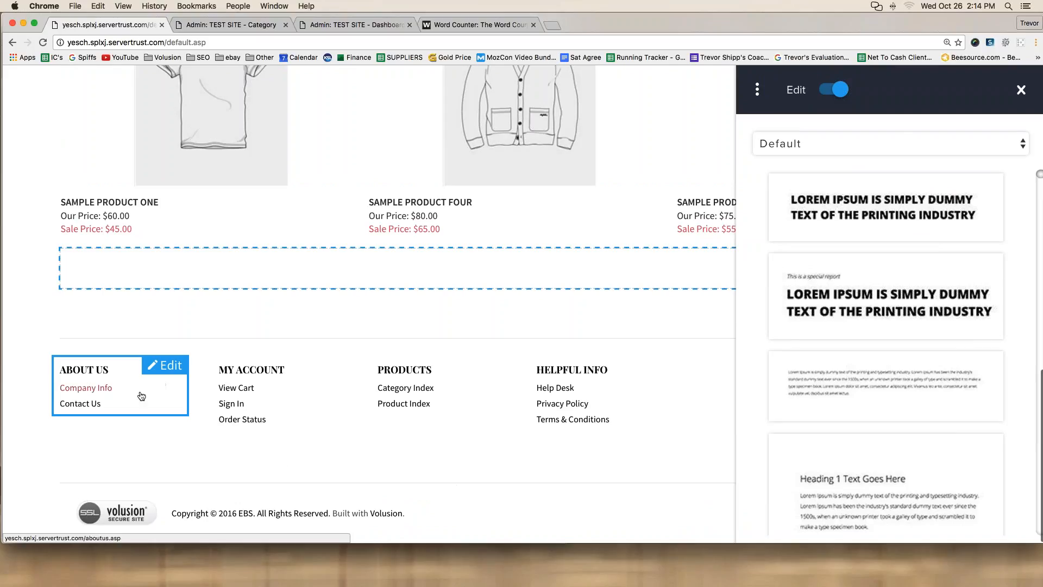
{"action": "left_click", "coordinate": [168, 369]}
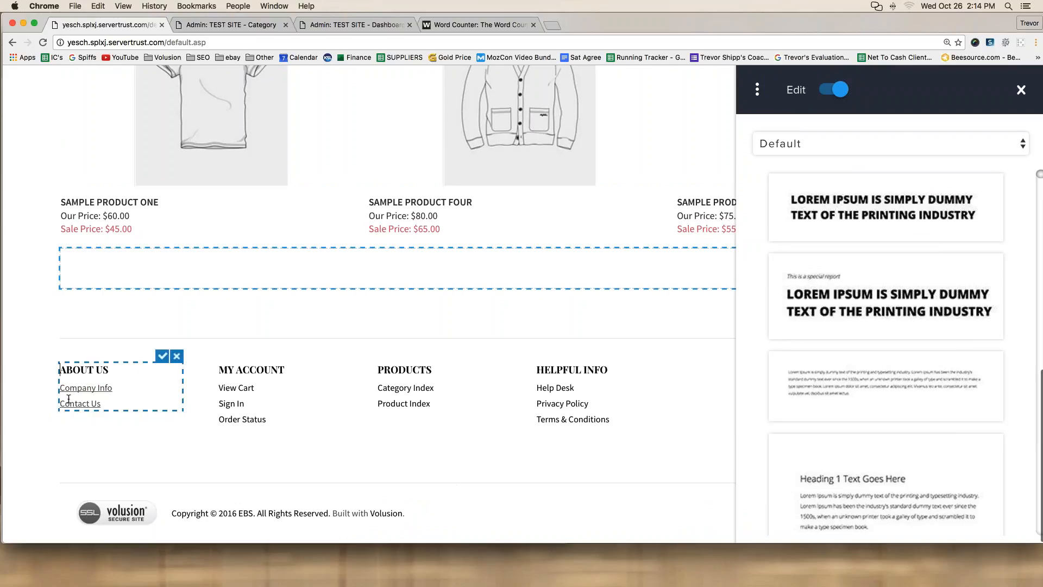
Step: Relink the footer's Contact Us text from the e-mail address to category-s/106.htm and save the block
{"action": "left_click_drag", "start_coordinate": [60, 403], "coordinate": [101, 406]}
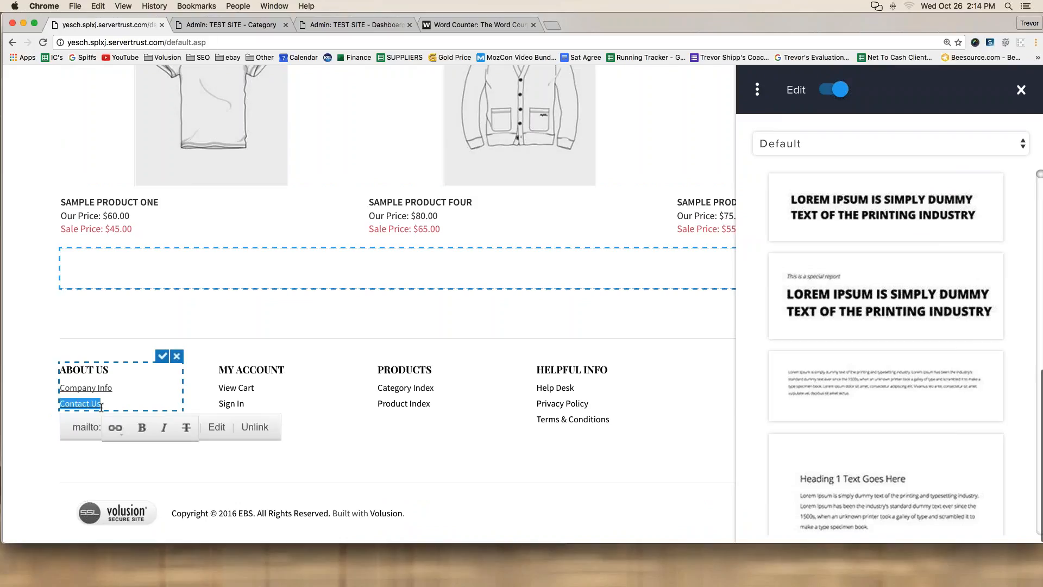
{"action": "left_click", "coordinate": [118, 432]}
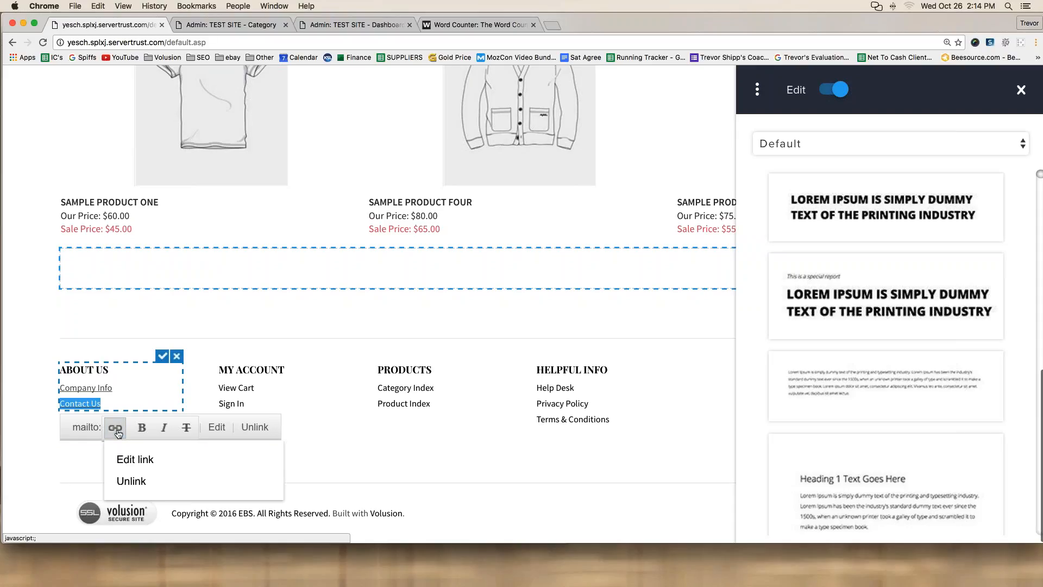
{"action": "left_click", "coordinate": [135, 461]}
{"action": "left_click", "coordinate": [445, 290]}
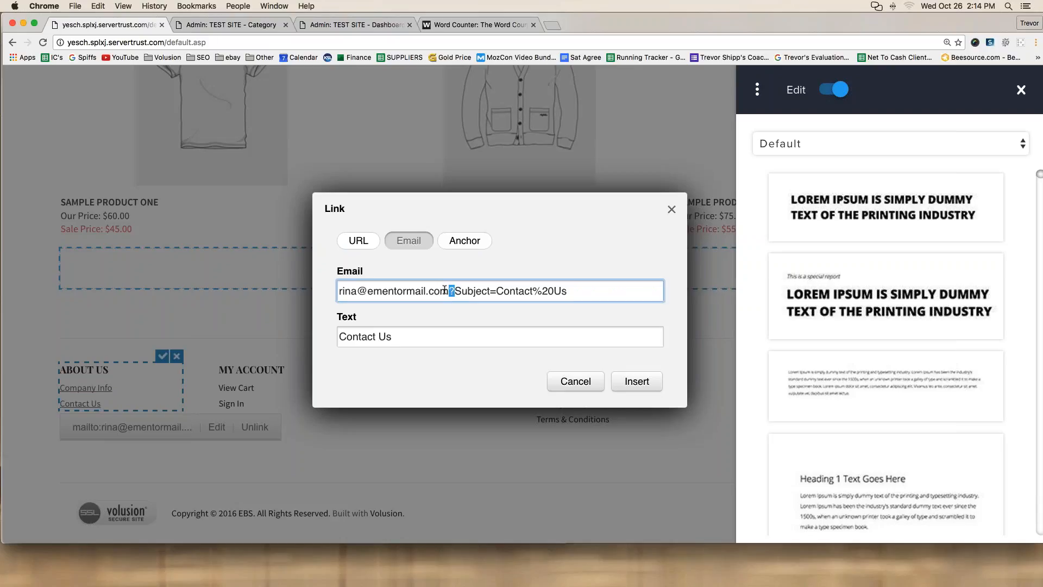
{"action": "key", "text": "super+a"}
{"action": "key", "text": "BackSpace"}
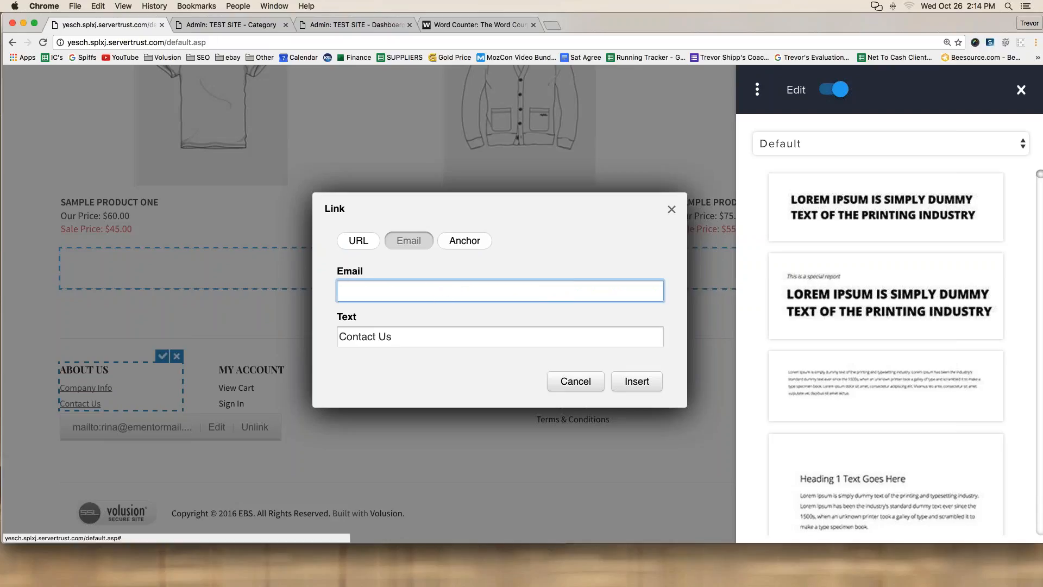
{"action": "left_click", "coordinate": [360, 240]}
{"action": "left_click", "coordinate": [370, 278]}
{"action": "key", "text": "super+v"}
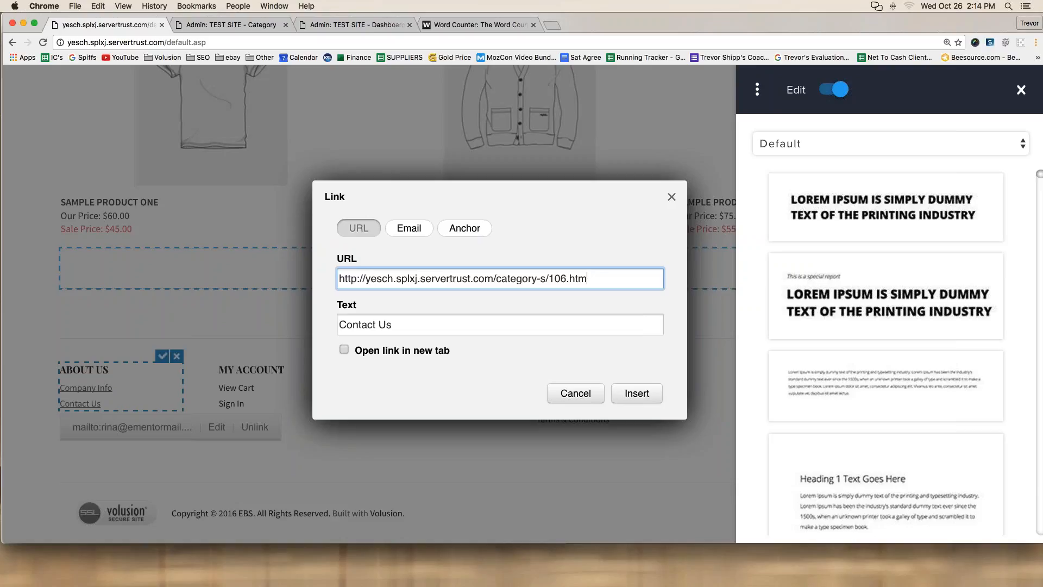
{"action": "left_click", "coordinate": [636, 393]}
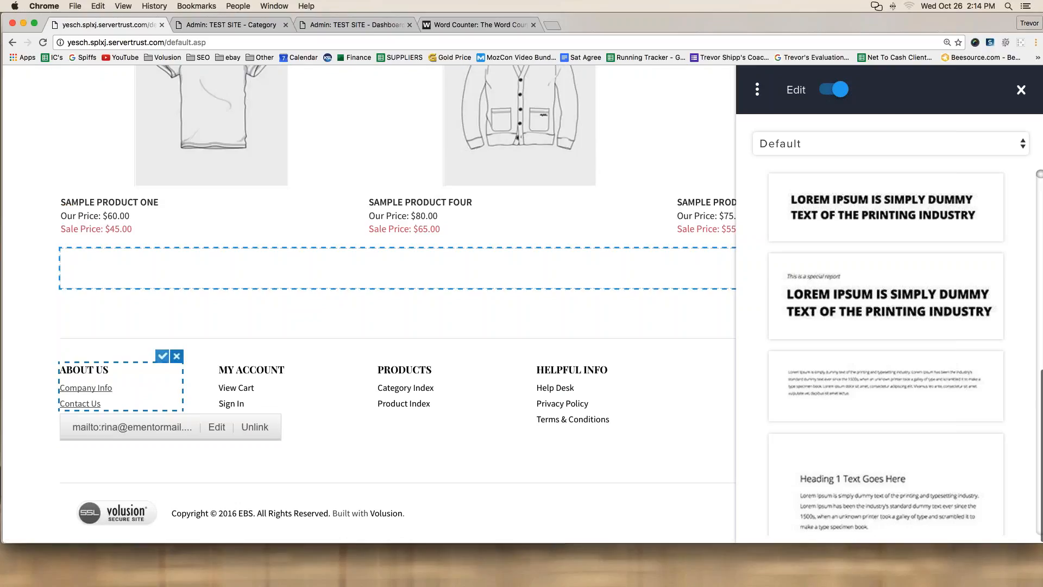
{"action": "left_click", "coordinate": [163, 356]}
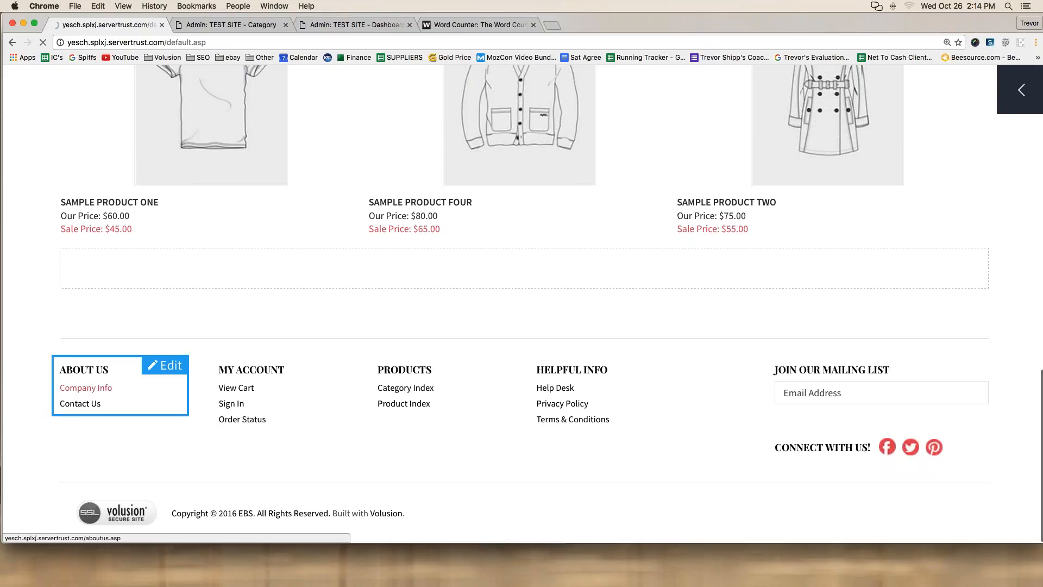
Step: Follow the footer Contact Us link to confirm it opens the category page, then return to the admin tab
{"action": "left_click", "coordinate": [77, 408]}
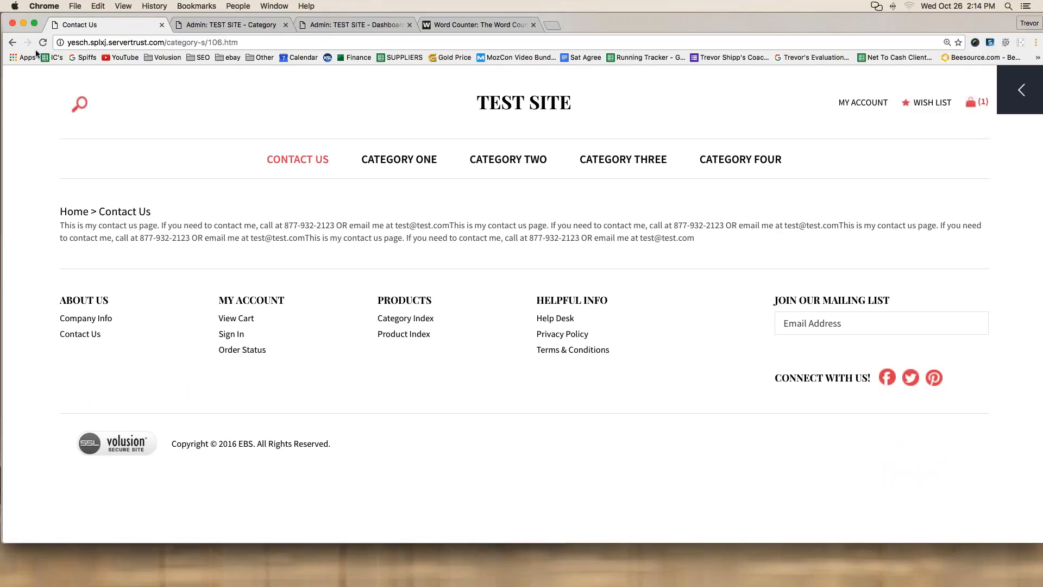
{"action": "mouse_move", "coordinate": [35, 50]}
{"action": "left_mouse_down"}
{"action": "mouse_move", "coordinate": [250, 66]}
{"action": "mouse_move", "coordinate": [228, 25]}
{"action": "mouse_move", "coordinate": [44, 41]}
{"action": "mouse_move", "coordinate": [37, 52]}
{"action": "left_mouse_up"}
{"action": "left_click", "coordinate": [1021, 90]}
{"action": "left_click", "coordinate": [755, 90]}
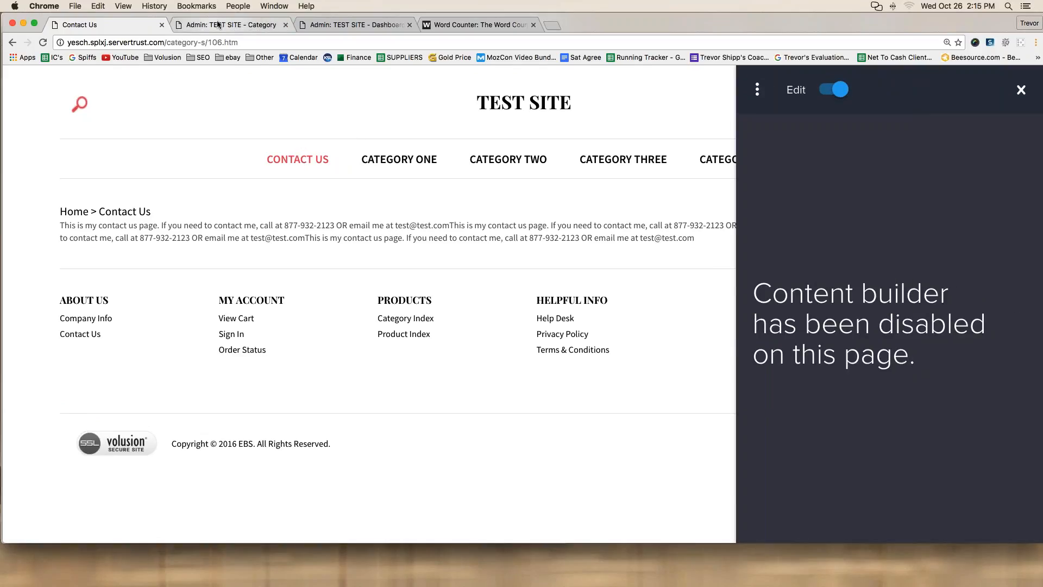
{"action": "left_click", "coordinate": [214, 25]}
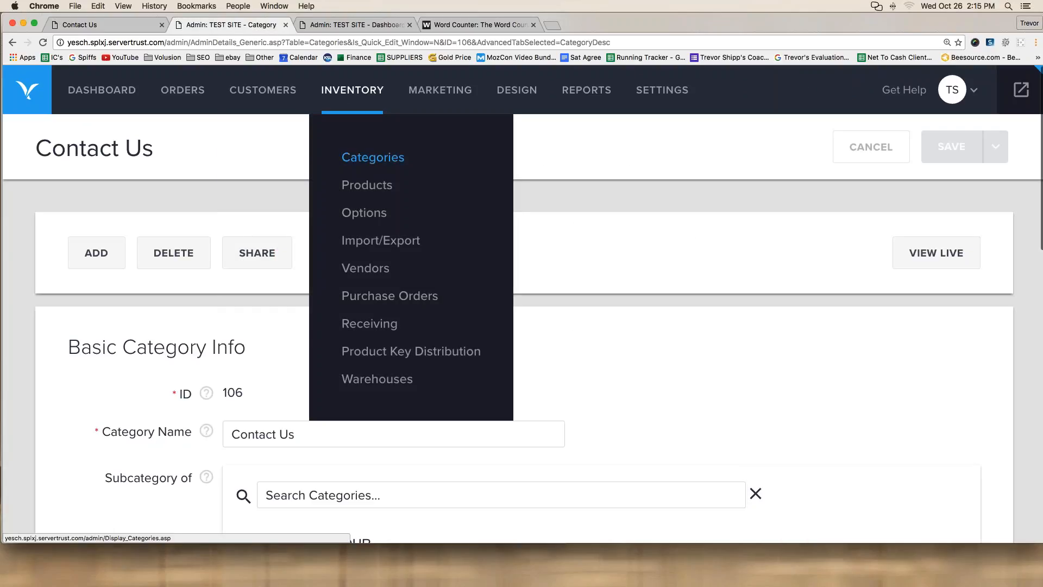
Step: Edit the Contact Us category, set Show in Menu back to Select, and save
{"action": "mouse_move", "coordinate": [352, 95]}
{"action": "left_click", "coordinate": [365, 158]}
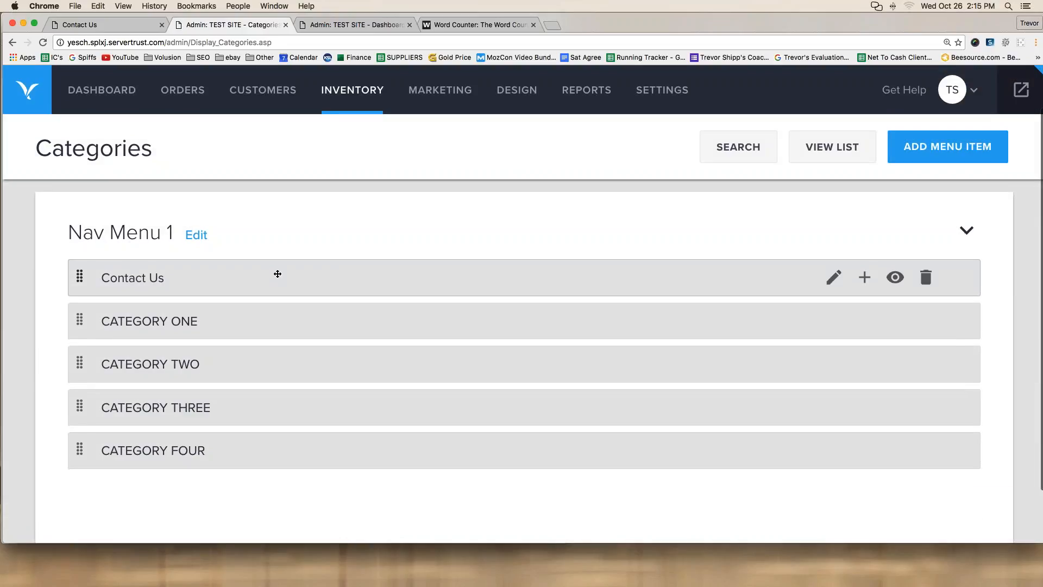
{"action": "left_click", "coordinate": [833, 278]}
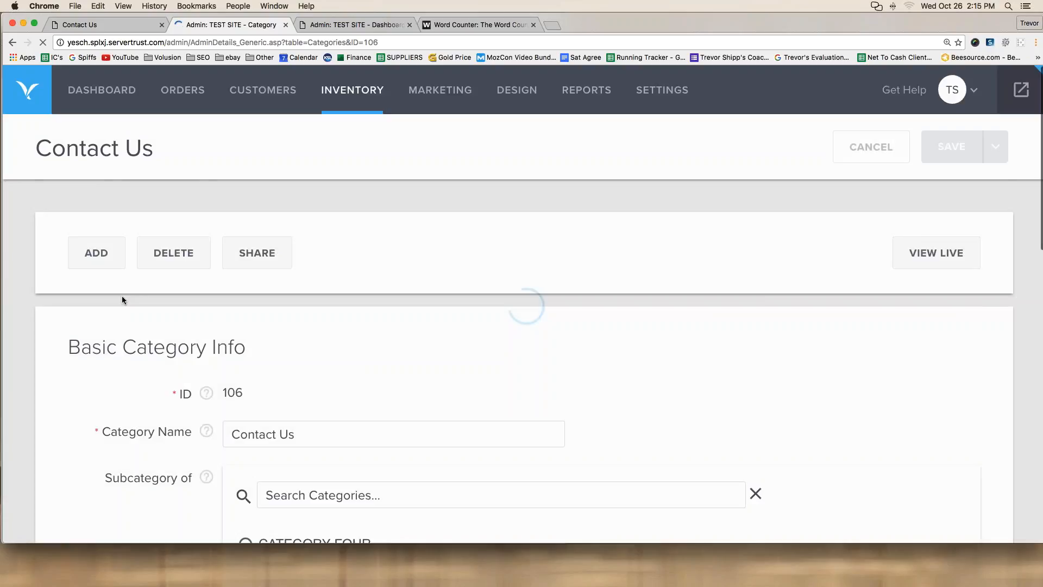
{"action": "scroll", "coordinate": [122, 297], "scroll_direction": "down", "scroll_amount": 6}
{"action": "left_click", "coordinate": [260, 428]}
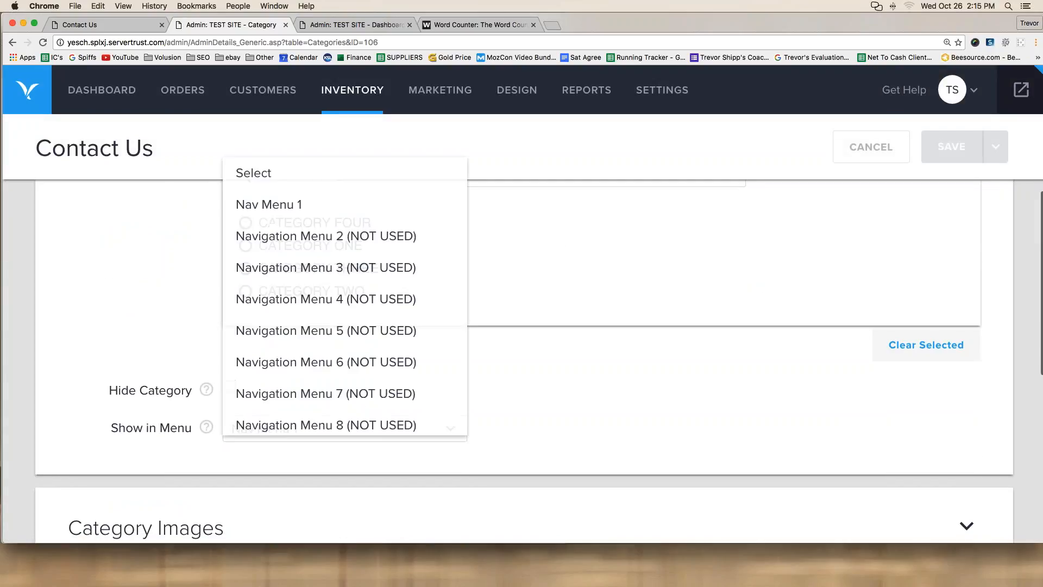
{"action": "left_click", "coordinate": [252, 183]}
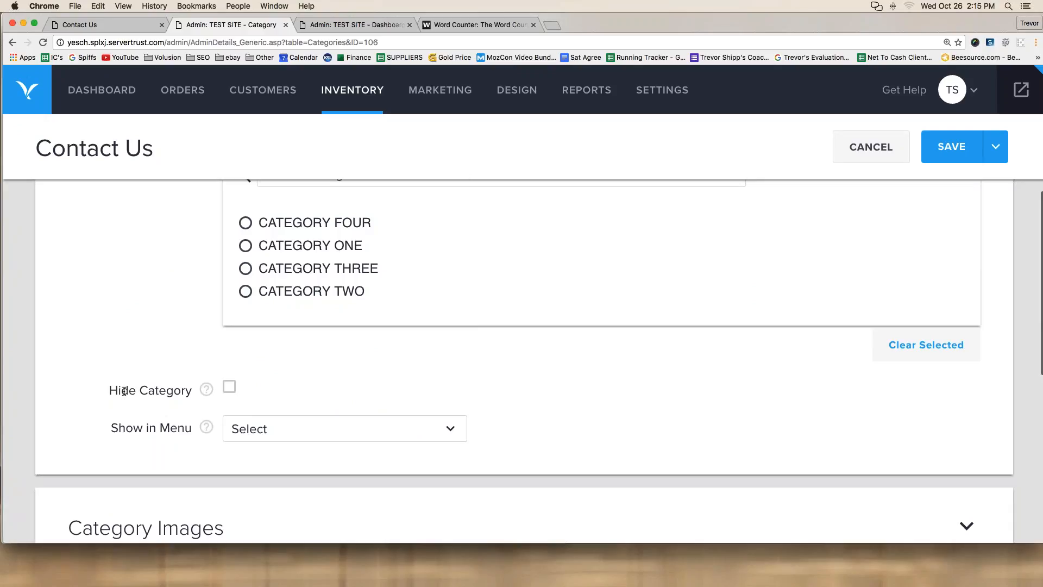
{"action": "left_click", "coordinate": [266, 427]}
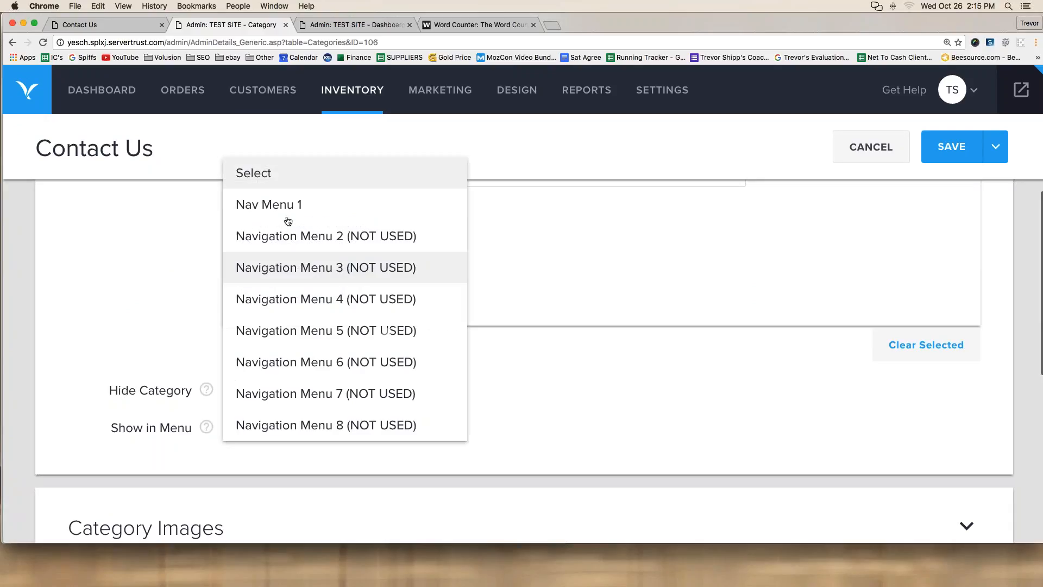
{"action": "left_click", "coordinate": [281, 174]}
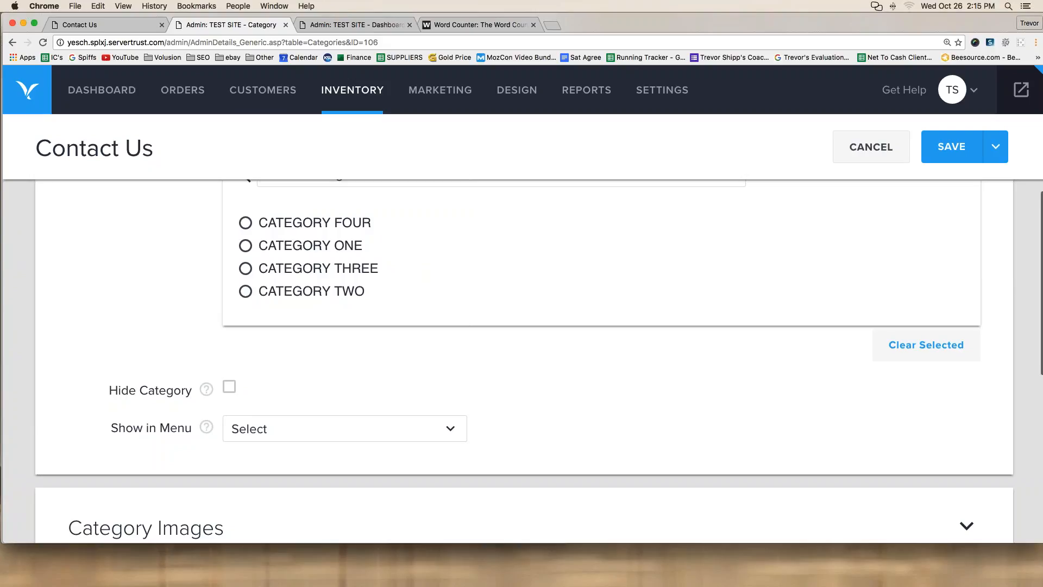
{"action": "scroll", "coordinate": [966, 150], "scroll_direction": "down", "scroll_amount": 3}
{"action": "left_click", "coordinate": [965, 149]}
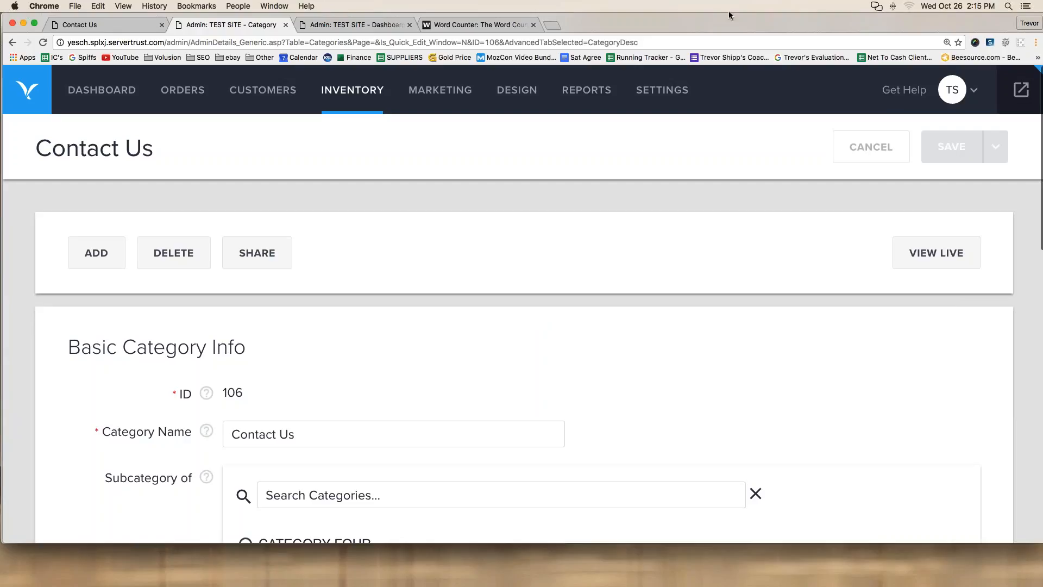
Step: Mark Contact Us as DONE in the Word Counter list and select the Shipping task line
{"action": "left_click", "coordinate": [478, 24]}
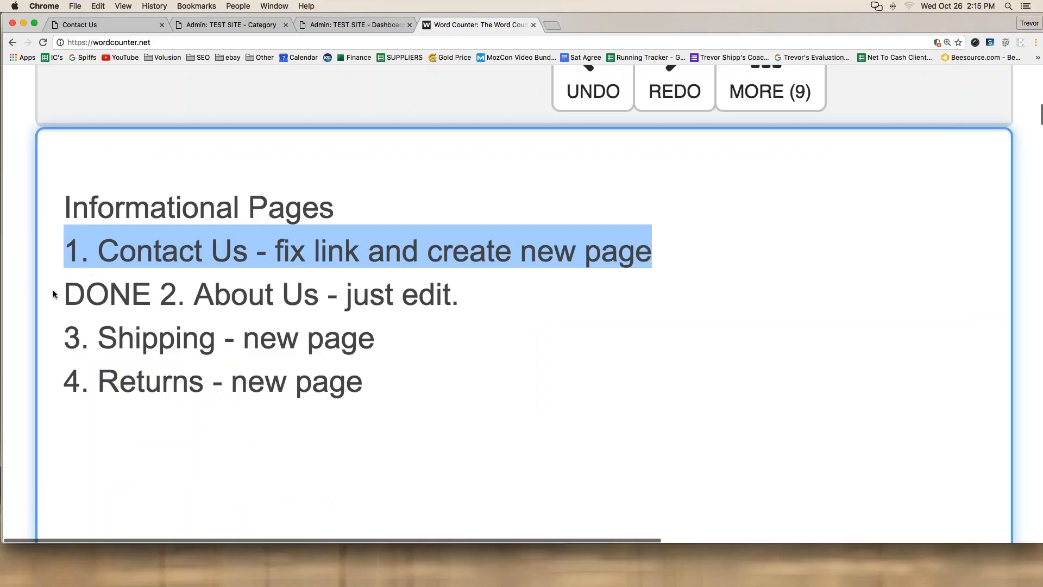
{"action": "left_click", "coordinate": [69, 254]}
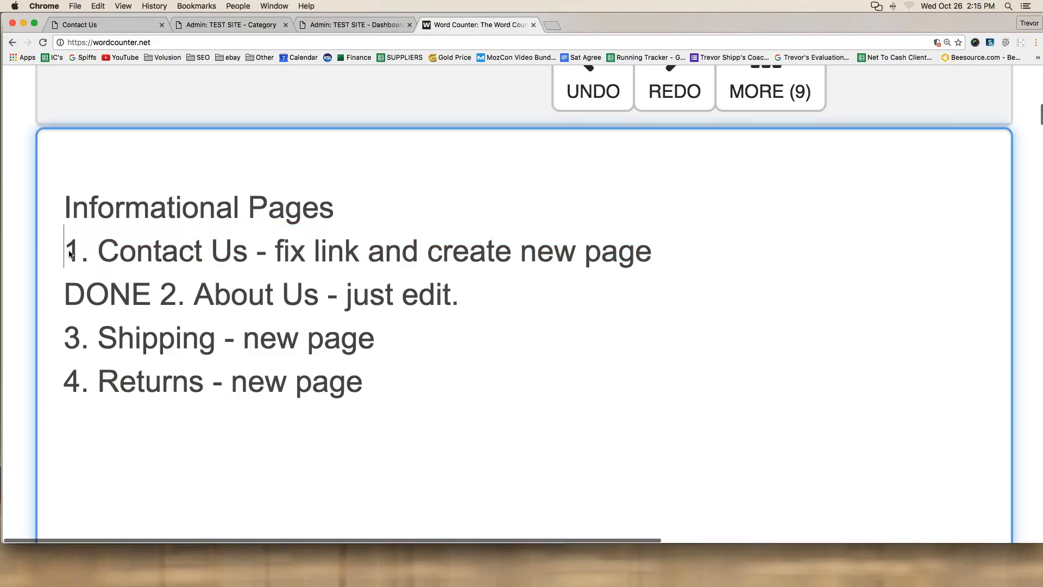
{"action": "type", "text": "DONE"}
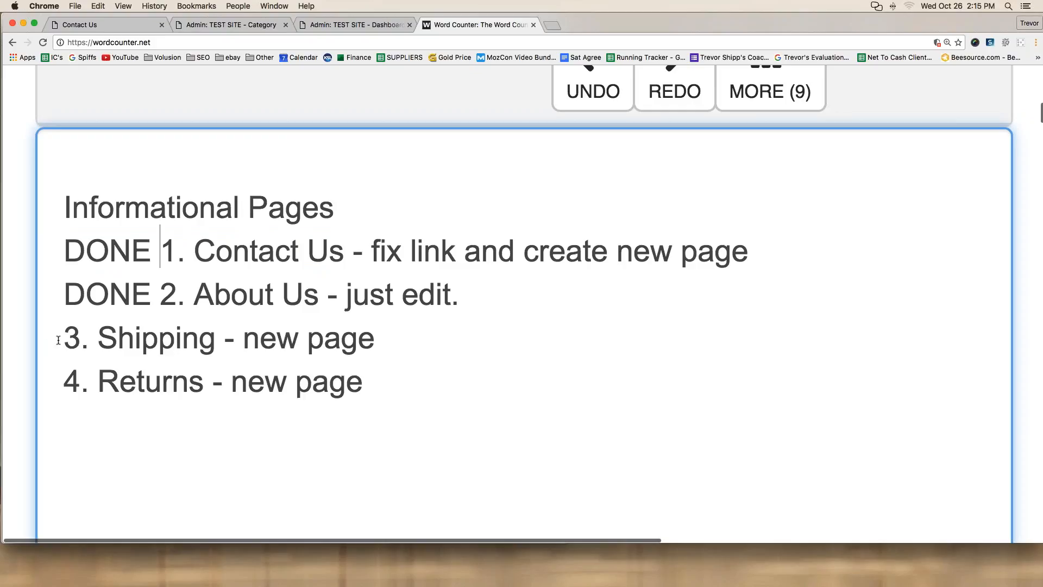
{"action": "left_click_drag", "start_coordinate": [62, 337], "coordinate": [415, 337]}
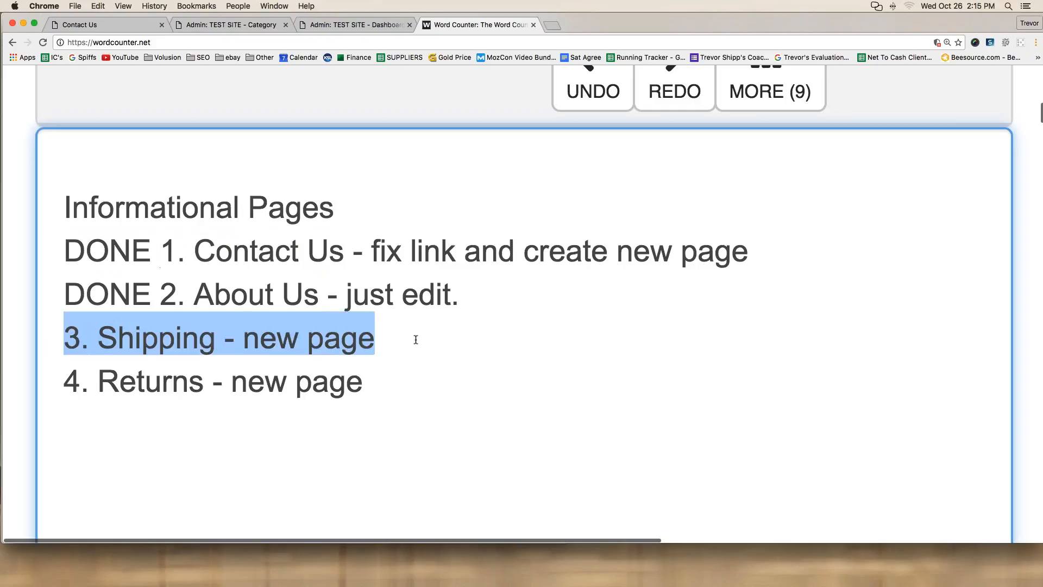
{"action": "left_click", "coordinate": [220, 24]}
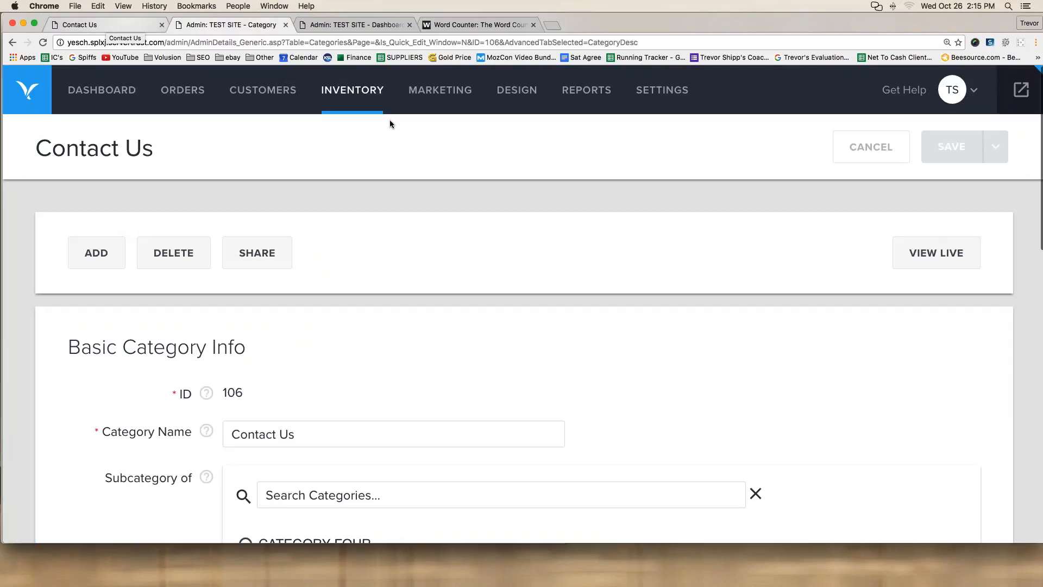
Step: Start a new category named 'Shipping' and place it in Nav Menu 1
{"action": "mouse_move", "coordinate": [352, 91]}
{"action": "left_click", "coordinate": [372, 157]}
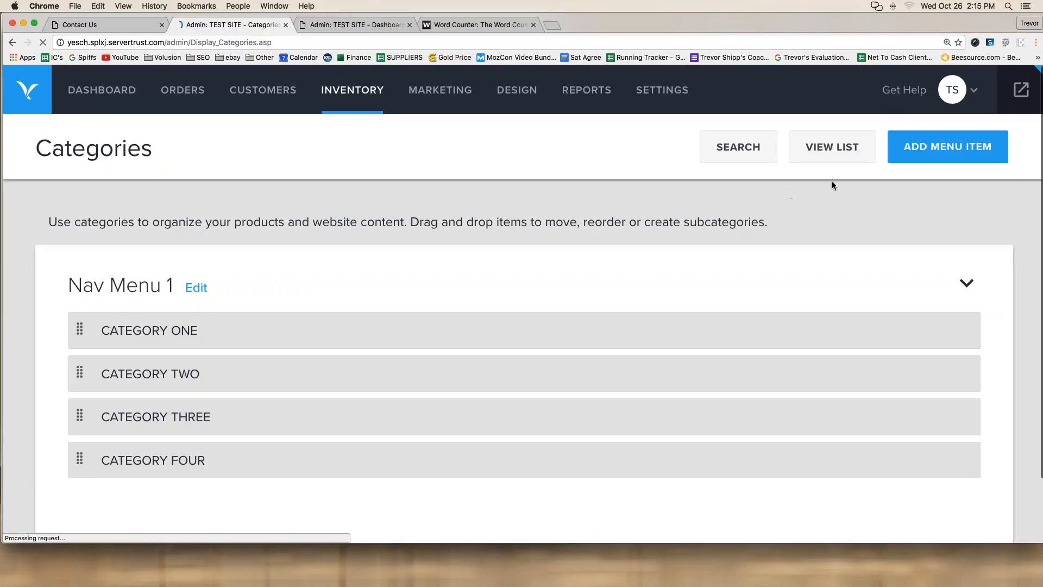
{"action": "left_click", "coordinate": [930, 150]}
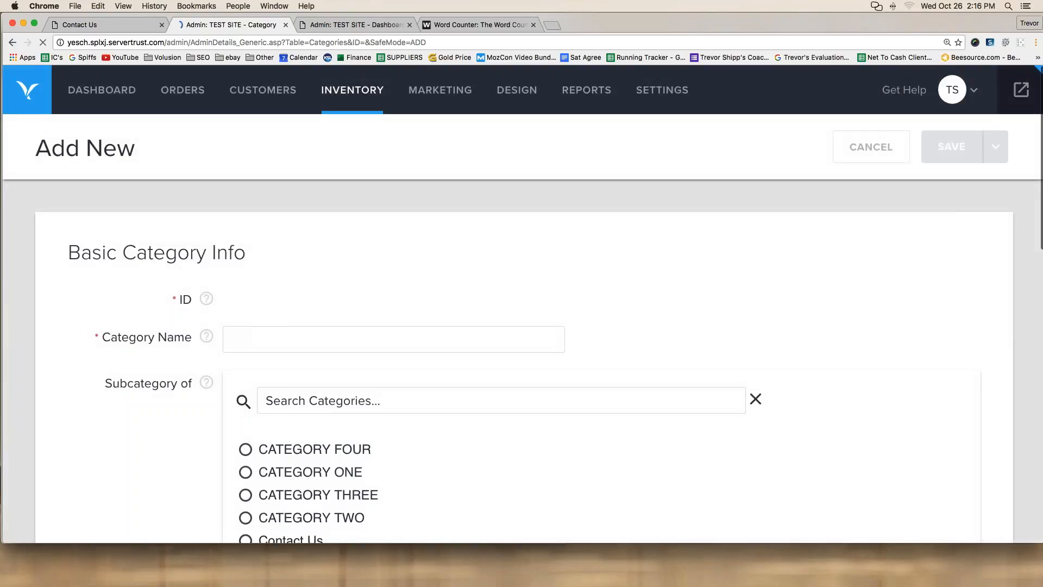
{"action": "left_click", "coordinate": [291, 338]}
{"action": "type", "text": "Shipping"}
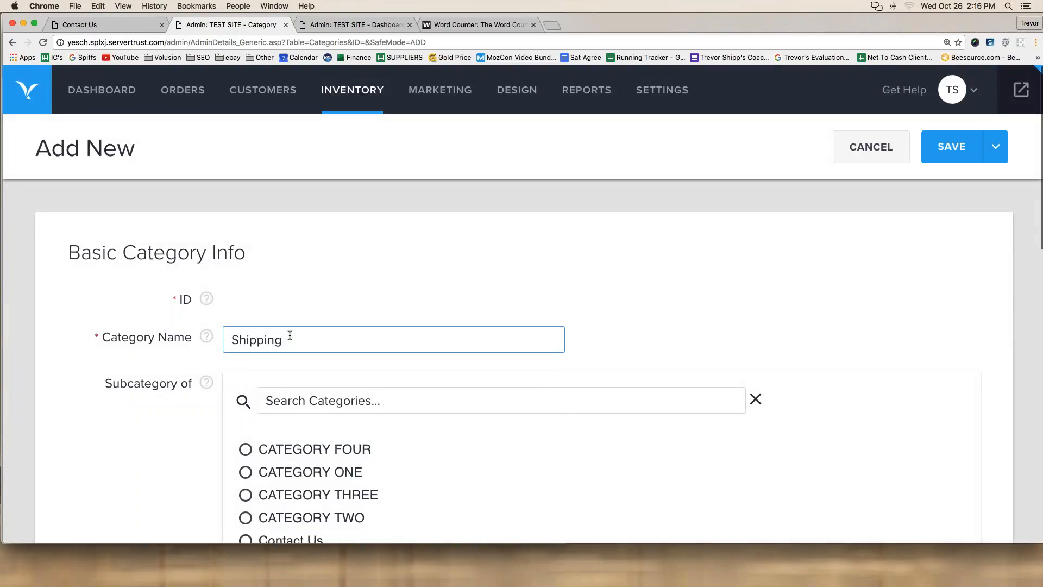
{"action": "scroll", "coordinate": [293, 336], "scroll_direction": "down", "scroll_amount": 5}
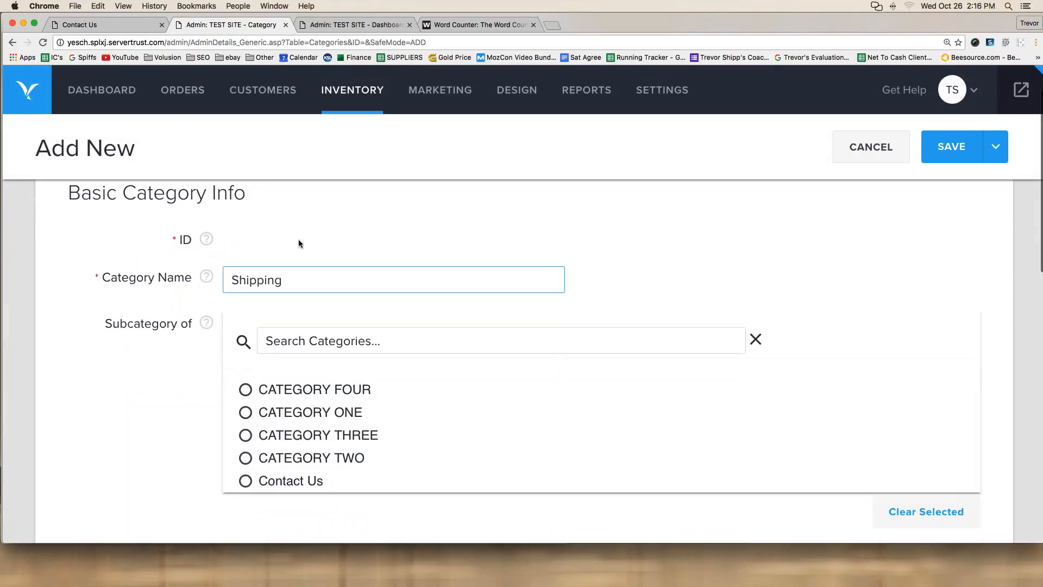
{"action": "left_click", "coordinate": [283, 415]}
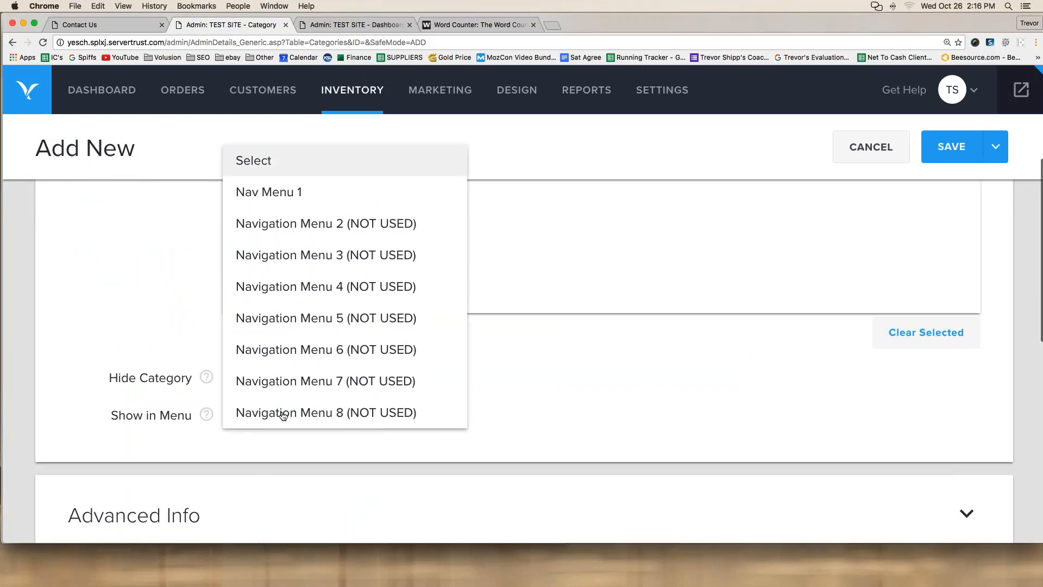
{"action": "left_click", "coordinate": [300, 195]}
{"action": "scroll", "coordinate": [66, 309], "scroll_direction": "down", "scroll_amount": 3}
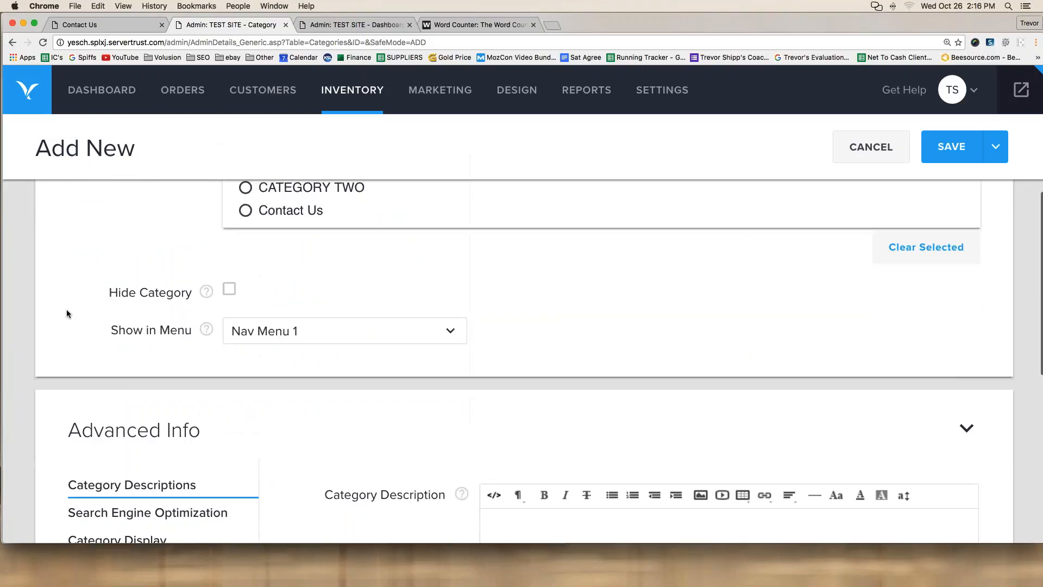
{"action": "scroll", "coordinate": [66, 314], "scroll_direction": "down", "scroll_amount": 3}
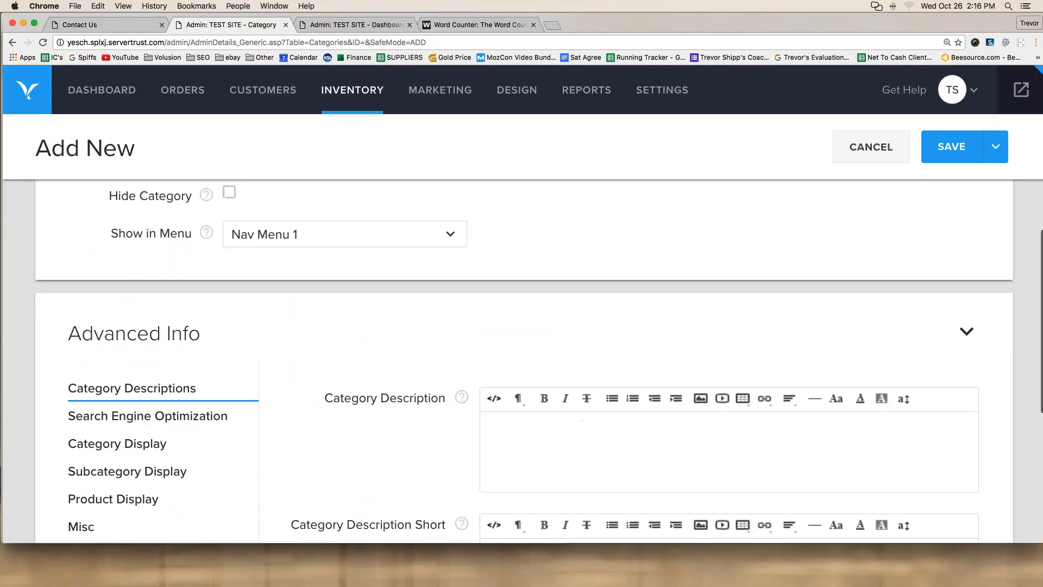
Step: Fill the description with two paragraphs of 'This is my shipping information.' and save
{"action": "left_click", "coordinate": [568, 453]}
{"action": "type", "text": "This is my shipping information."}
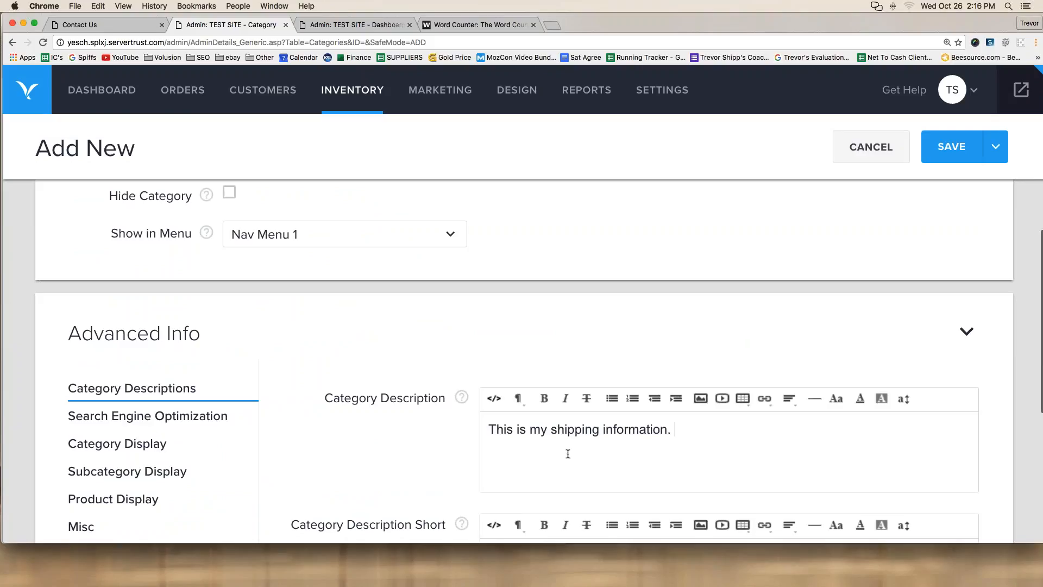
{"action": "left_click_drag", "start_coordinate": [686, 429], "coordinate": [427, 417]}
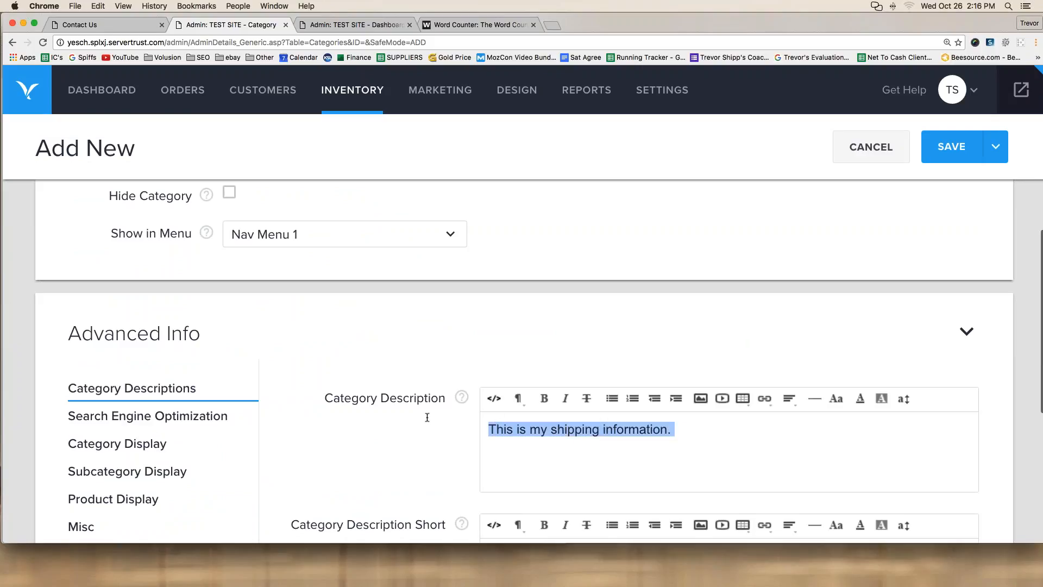
{"action": "key", "text": "super+c"}
{"action": "left_click", "coordinate": [712, 429]}
{"action": "key", "text": "super+v"}
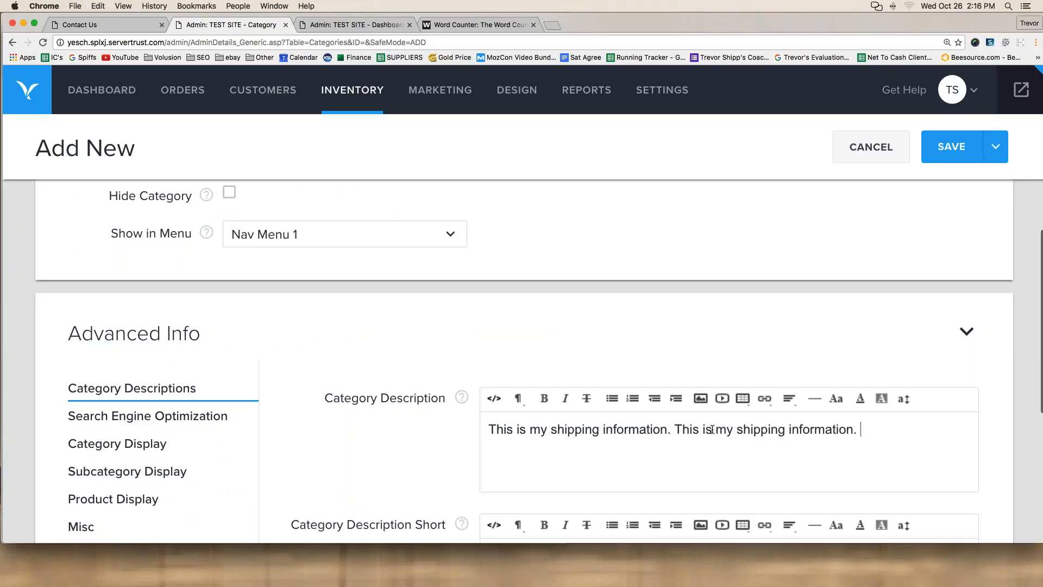
{"action": "key", "text": "super+v"}
{"action": "key", "text": "super+v"}
{"action": "key", "text": "super+v"}
{"action": "key", "text": "super+v"}
{"action": "key", "text": "super+v"}
{"action": "key", "text": "super+v"}
{"action": "key", "text": "super+v"}
{"action": "key", "text": "super+v"}
{"action": "key", "text": "super+v"}
{"action": "key", "text": "super+v"}
{"action": "key", "text": "super+v"}
{"action": "key", "text": "super+v"}
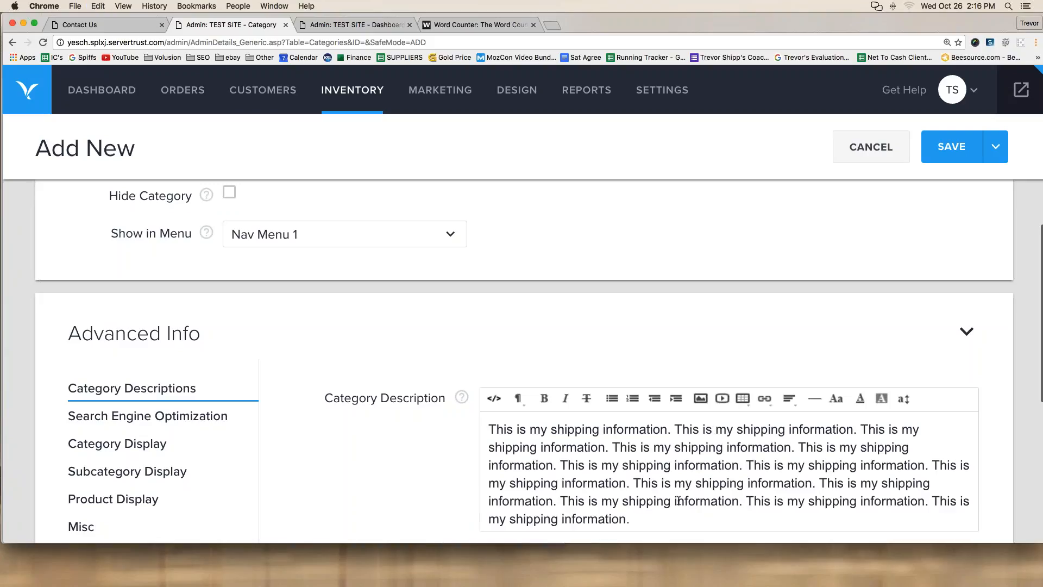
{"action": "key", "text": "Return"}
{"action": "key", "text": "Return"}
{"action": "key", "text": "super+v"}
{"action": "key", "text": "super+v"}
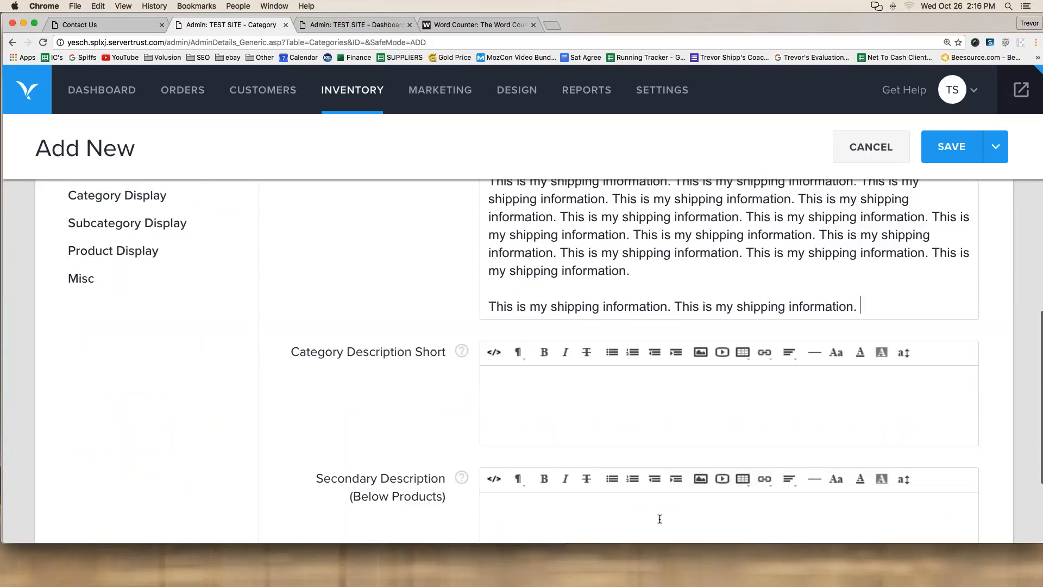
{"action": "key", "text": "super+v"}
{"action": "key", "text": "super+v"}
{"action": "key", "text": "super+v"}
{"action": "key", "text": "super+v"}
{"action": "key", "text": "super+v"}
{"action": "scroll", "coordinate": [727, 326], "scroll_direction": "up", "scroll_amount": 2}
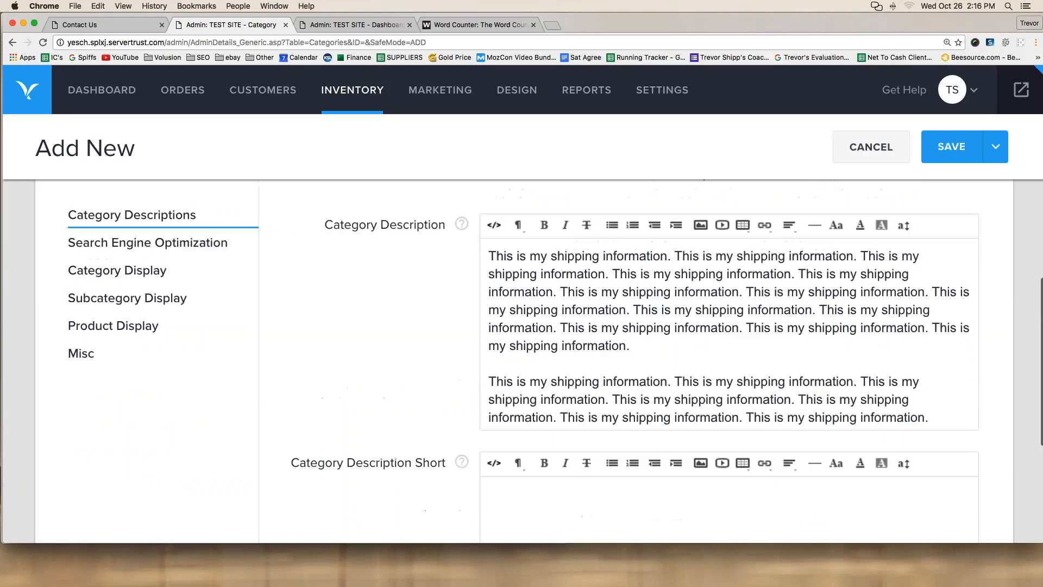
{"action": "left_click", "coordinate": [944, 147]}
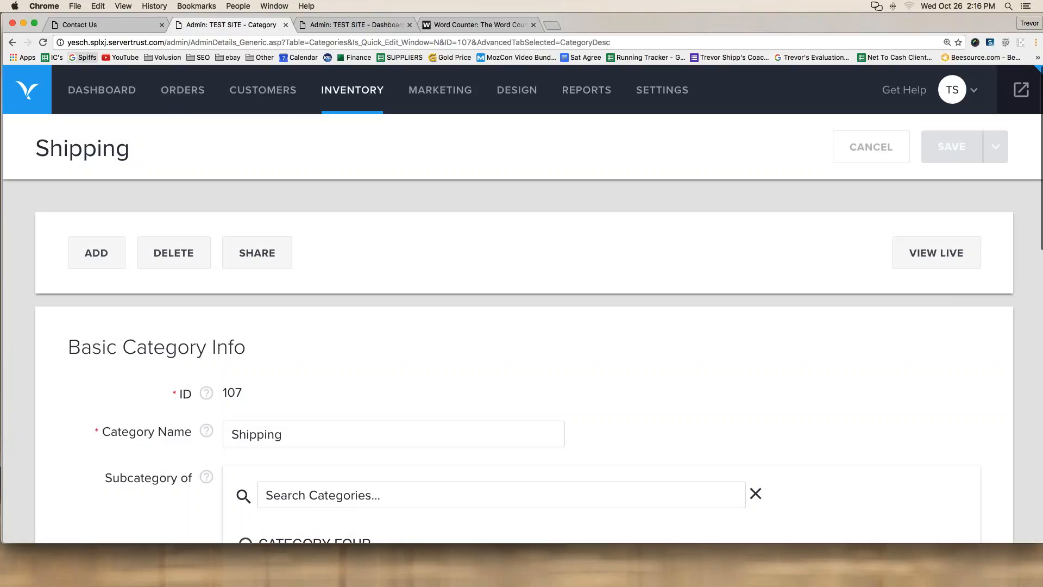
Step: Open the live Shipping category page from the storefront nav and copy its category-s/107.htm address
{"action": "left_click", "coordinate": [87, 26]}
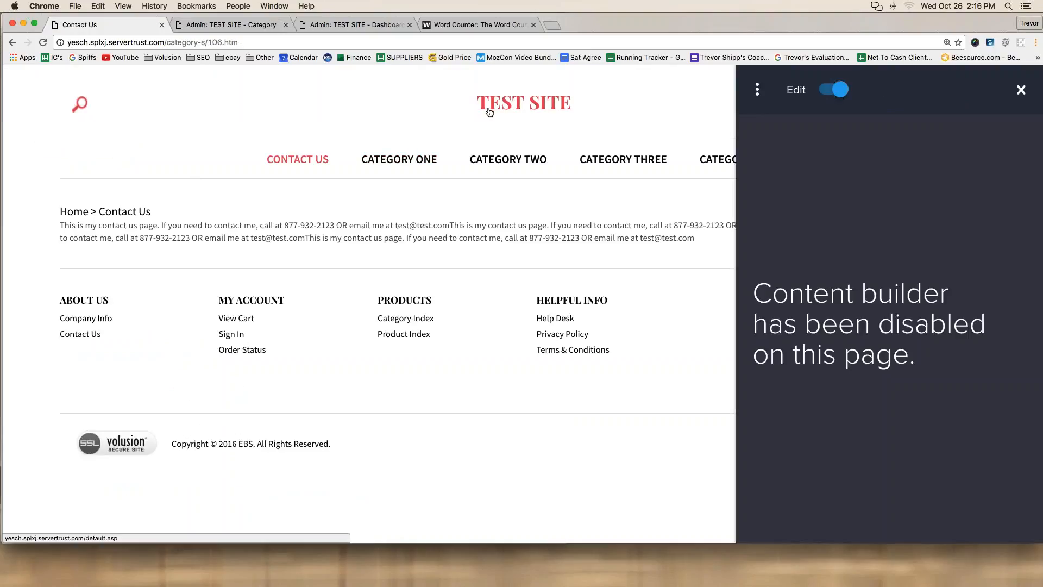
{"action": "left_click", "coordinate": [506, 103]}
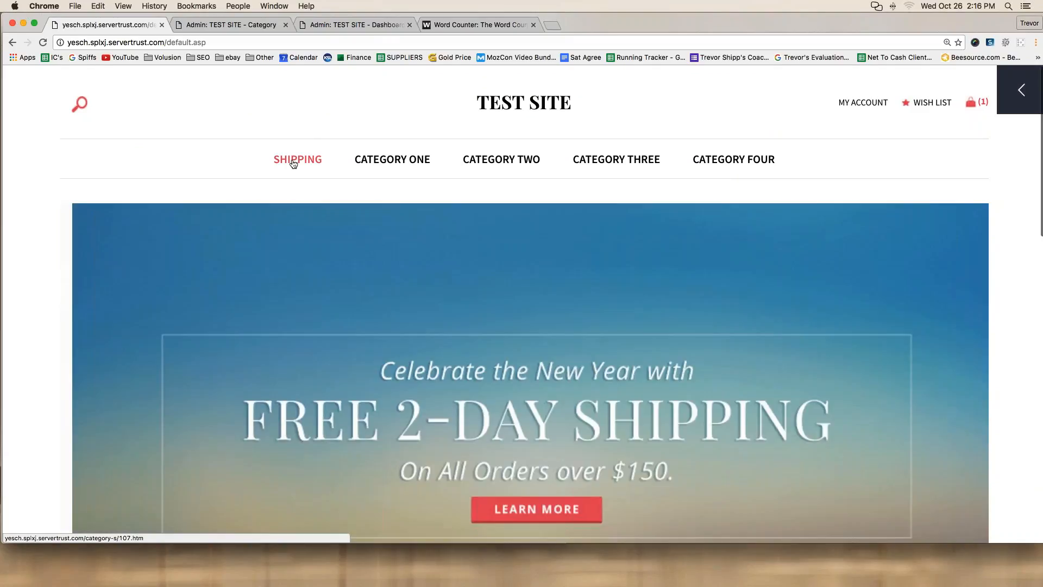
{"action": "left_click", "coordinate": [293, 163]}
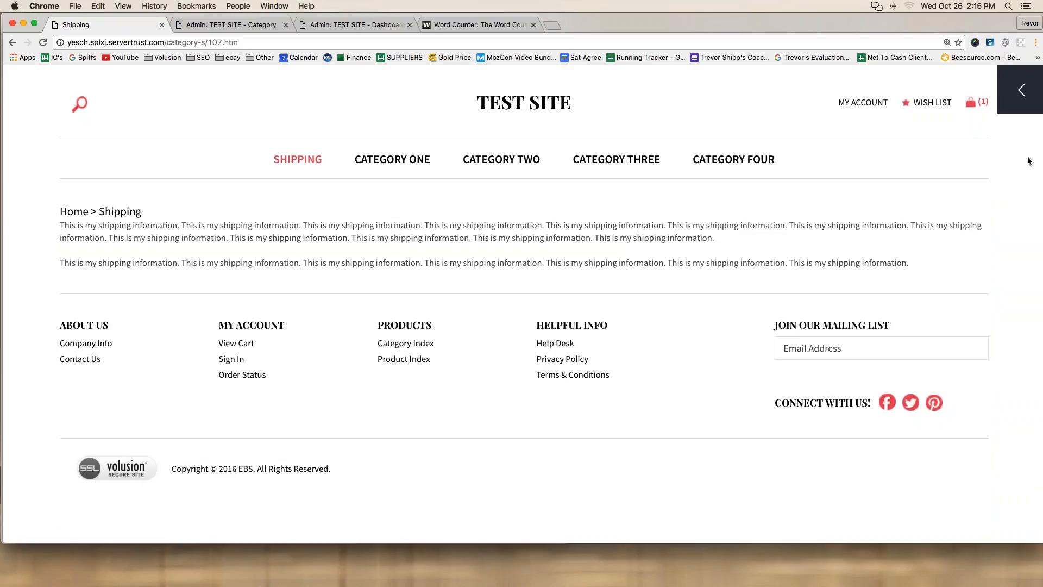
{"action": "mouse_move", "coordinate": [52, 42]}
{"action": "left_mouse_down"}
{"action": "mouse_move", "coordinate": [61, 56]}
{"action": "mouse_move", "coordinate": [204, 66]}
{"action": "mouse_move", "coordinate": [254, 44]}
{"action": "mouse_move", "coordinate": [175, 16]}
{"action": "mouse_move", "coordinate": [50, 30]}
{"action": "mouse_move", "coordinate": [54, 50]}
{"action": "mouse_move", "coordinate": [259, 66]}
{"action": "left_mouse_up"}
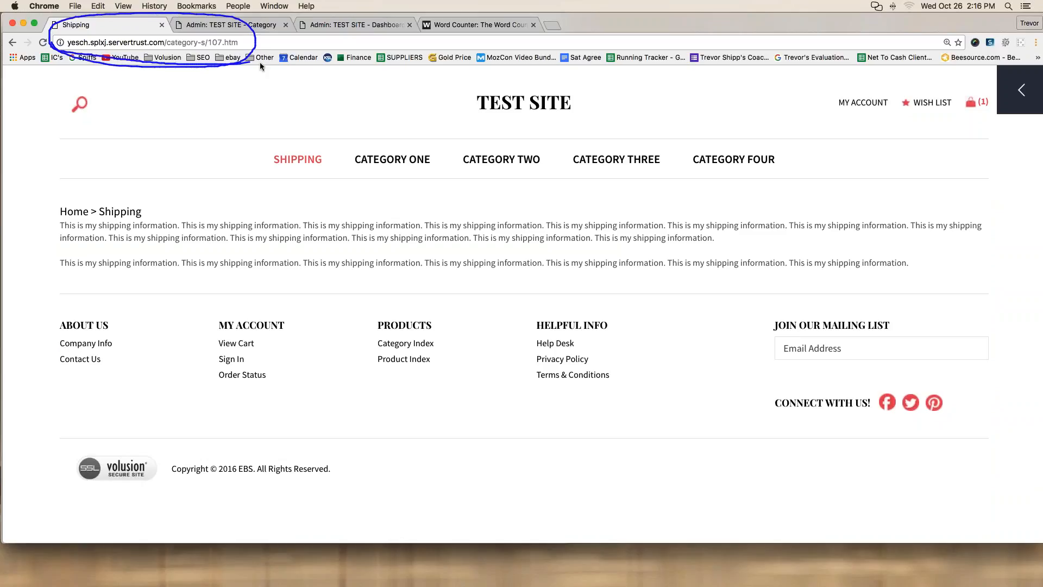
{"action": "left_click", "coordinate": [1040, 166]}
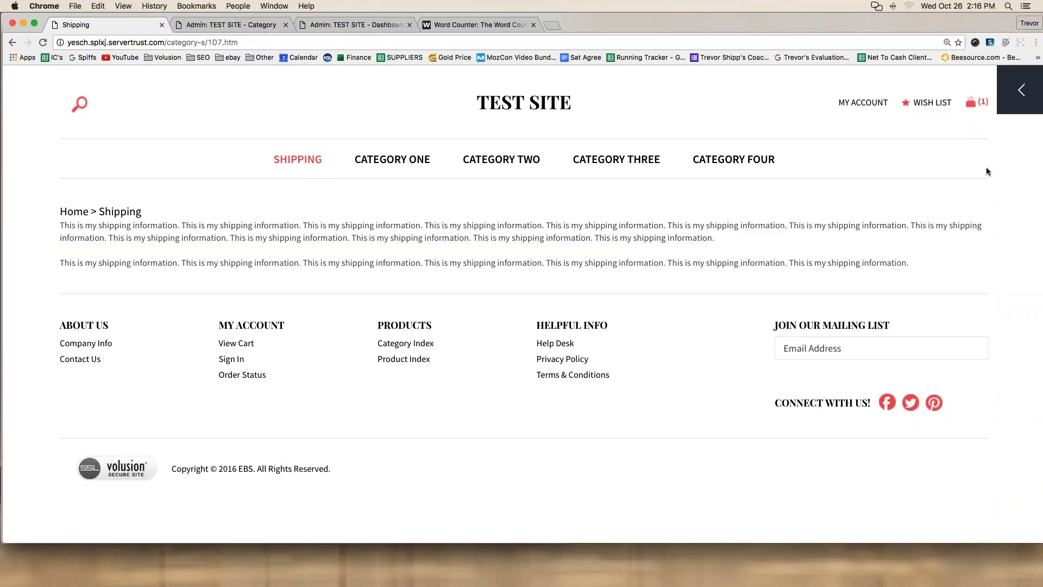
{"action": "left_click", "coordinate": [109, 43]}
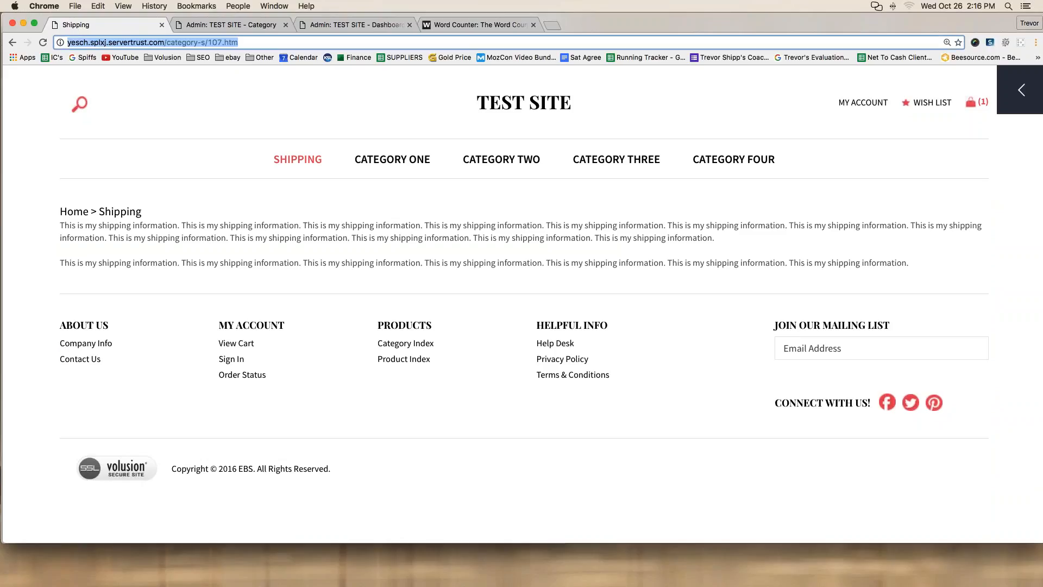
{"action": "key", "text": "super+c"}
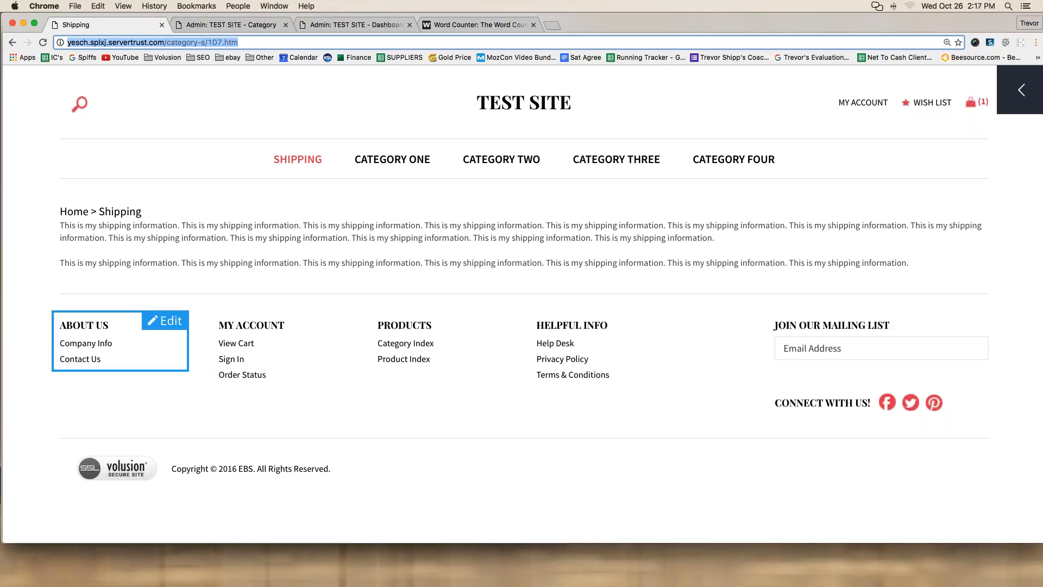
Step: Add a Shipping entry under Contact Us in the About Us footer block and save it
{"action": "left_click", "coordinate": [164, 321]}
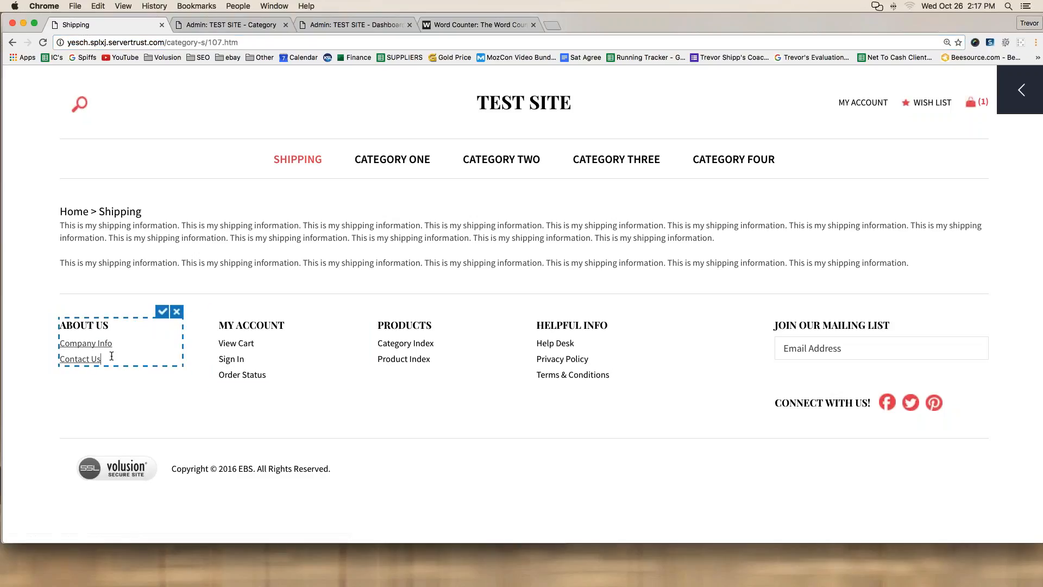
{"action": "left_click", "coordinate": [111, 356]}
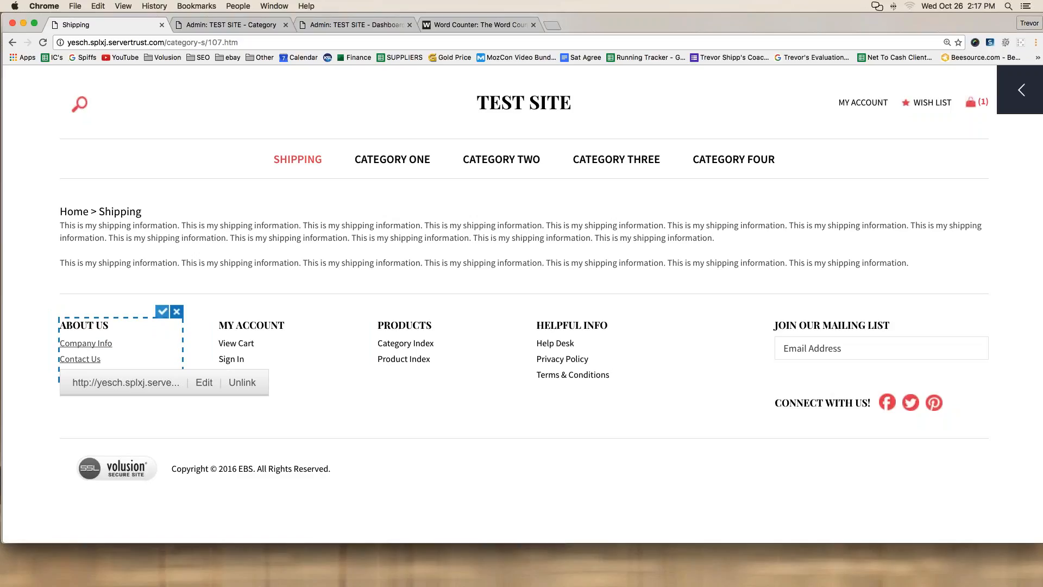
{"action": "left_click", "coordinate": [162, 311]}
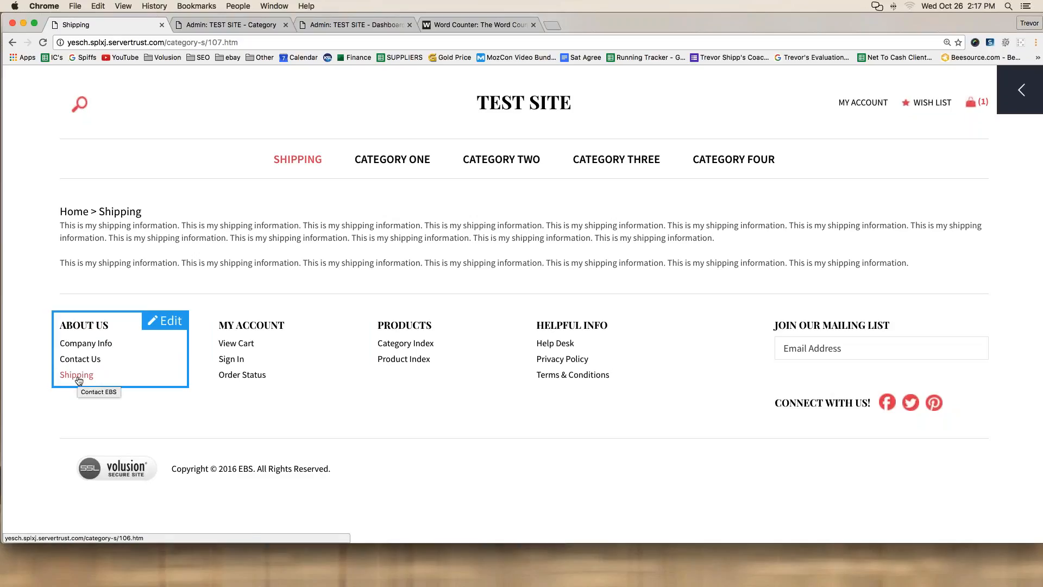
Step: Point the footer Shipping link at the category-s/107.htm address and save the block
{"action": "left_click", "coordinate": [79, 380]}
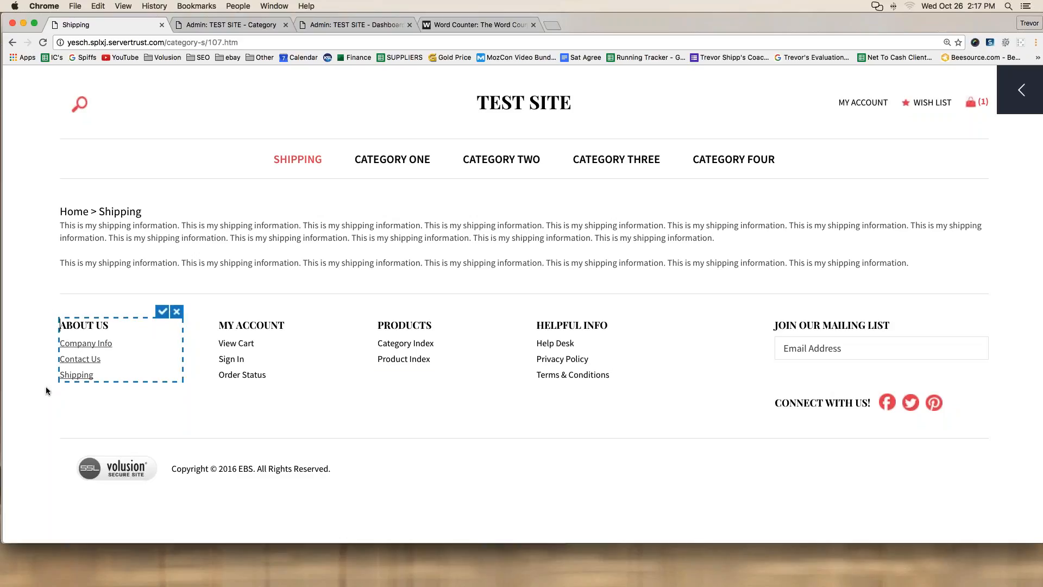
{"action": "left_click_drag", "start_coordinate": [61, 374], "coordinate": [93, 375]}
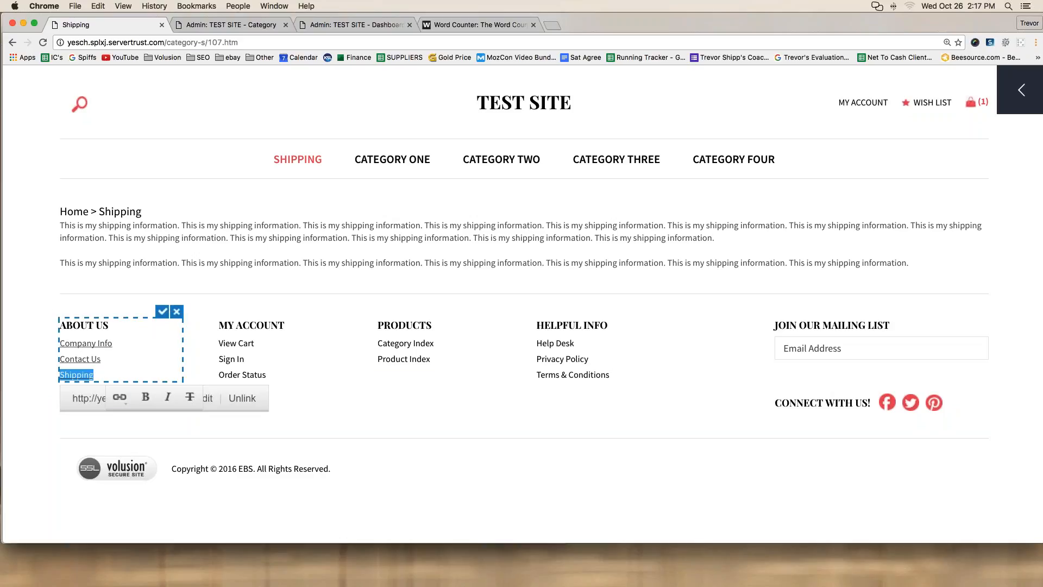
{"action": "left_click", "coordinate": [120, 398]}
{"action": "left_click", "coordinate": [129, 428]}
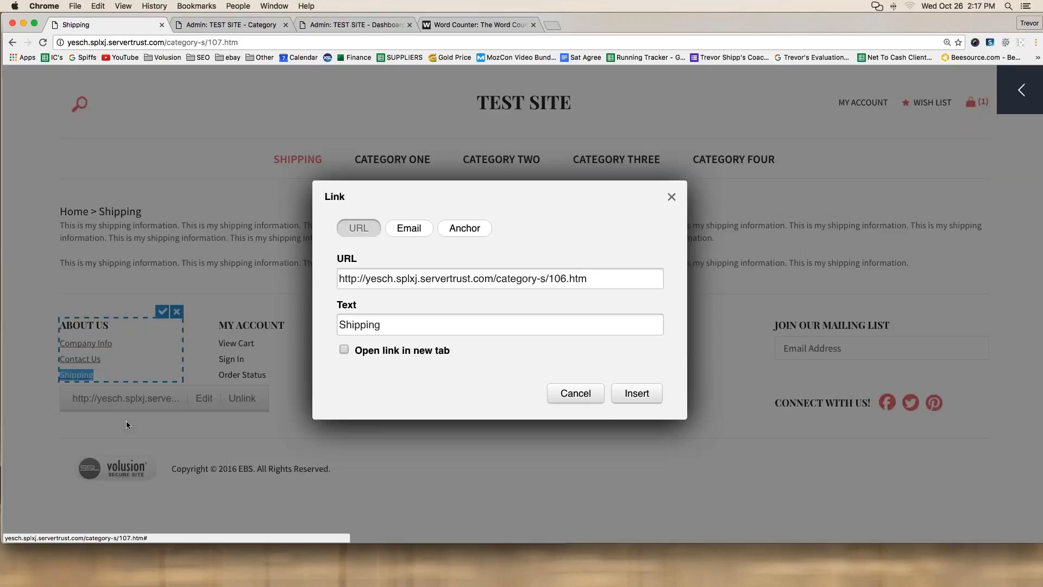
{"action": "triple_click", "coordinate": [382, 278]}
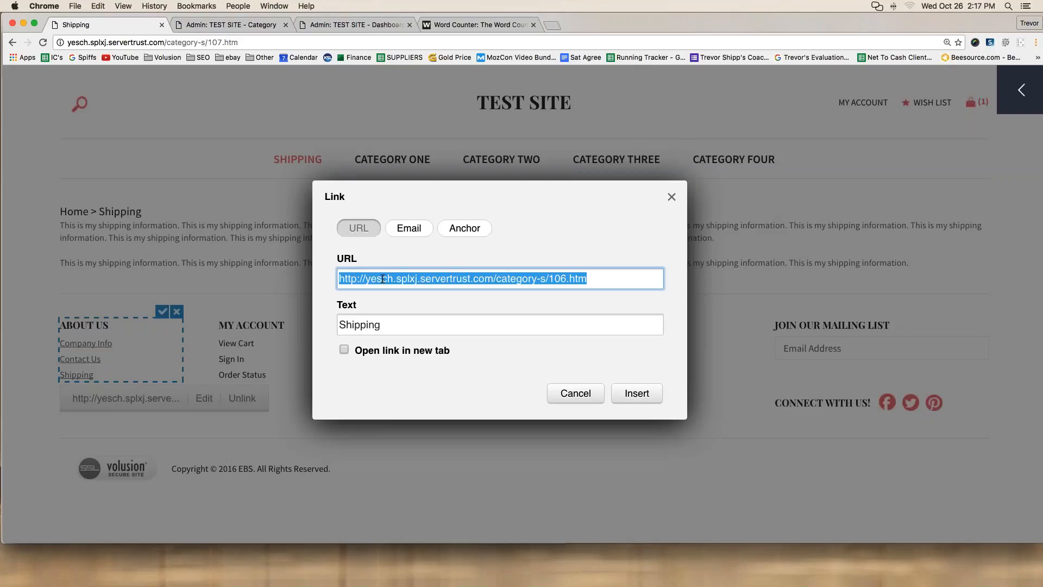
{"action": "key", "text": "super+v"}
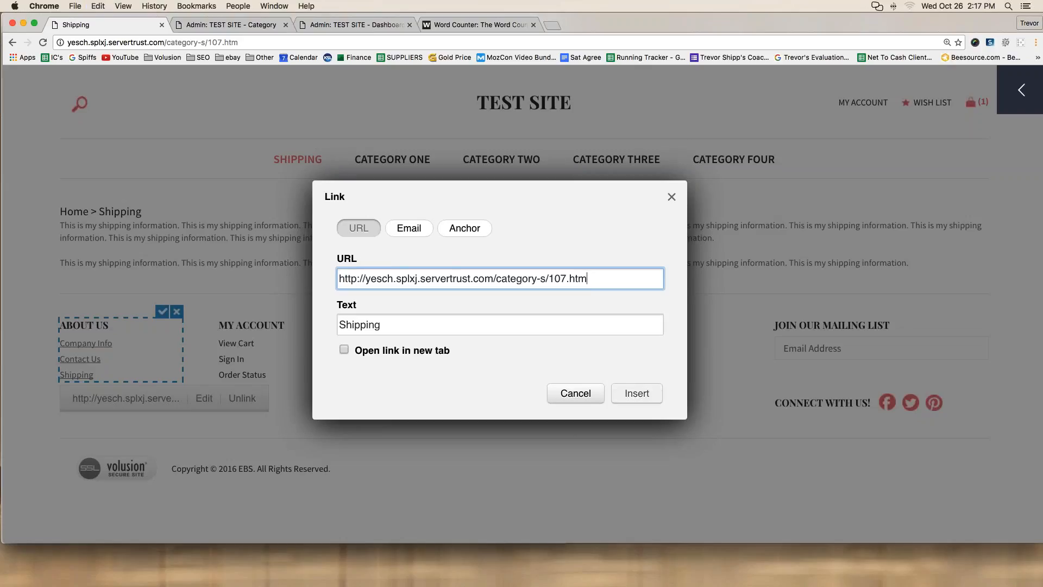
{"action": "left_click", "coordinate": [637, 393]}
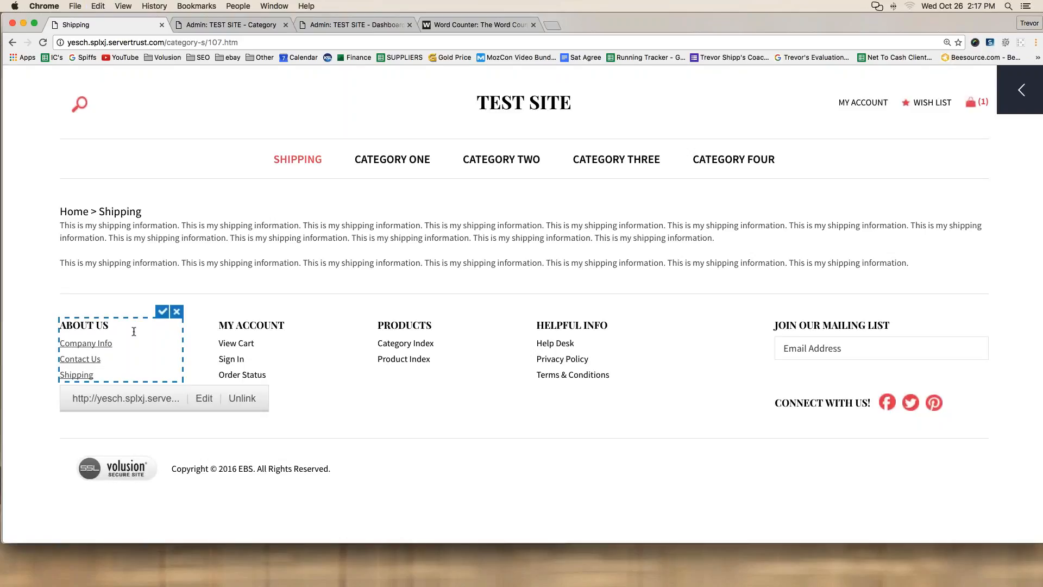
{"action": "left_click", "coordinate": [163, 312]}
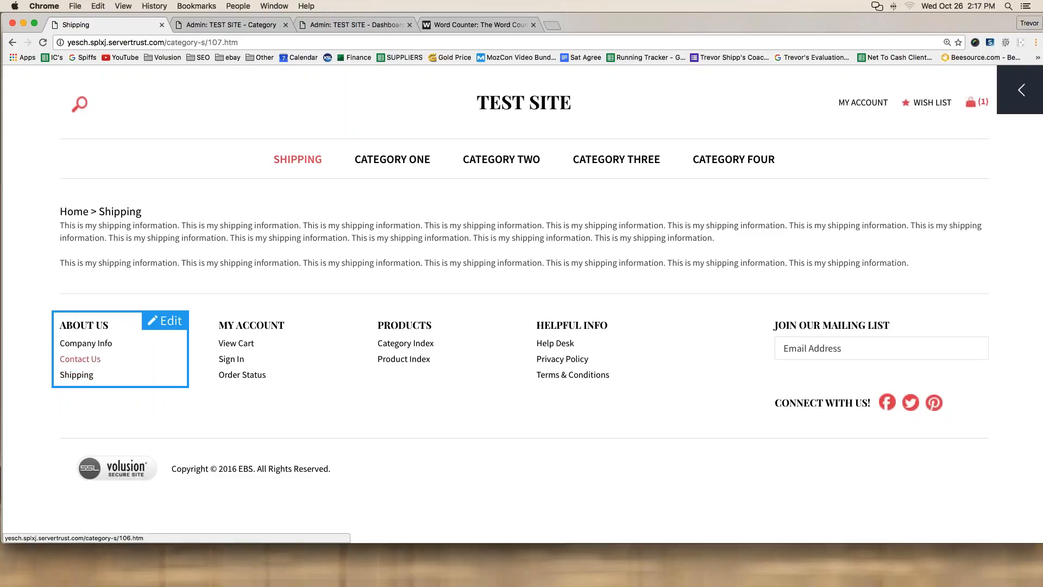
Step: Test the footer Contact Us and Company Info links, then open the Shipping category for editing
{"action": "left_click", "coordinate": [78, 361]}
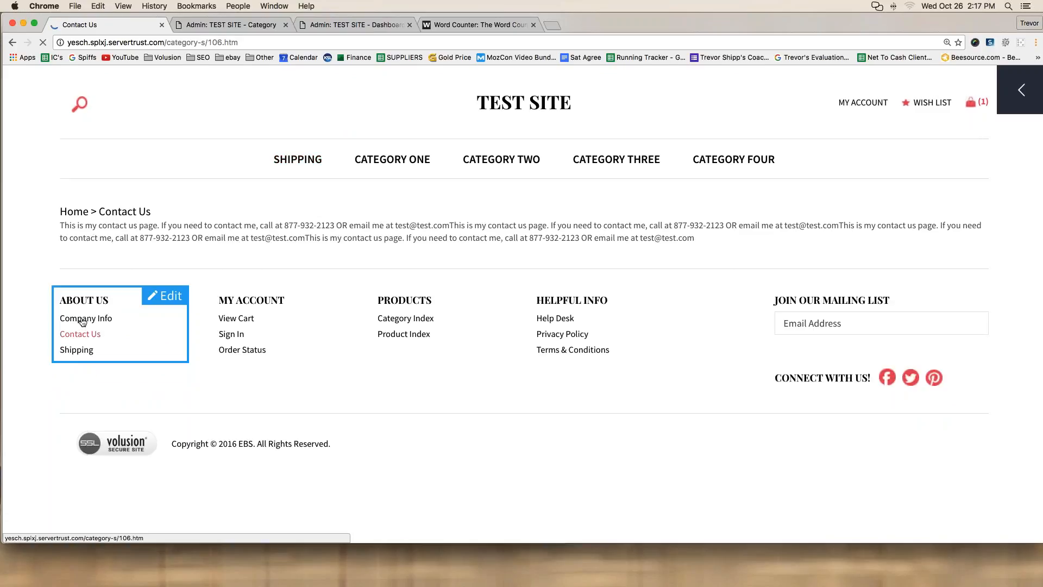
{"action": "left_click", "coordinate": [82, 321]}
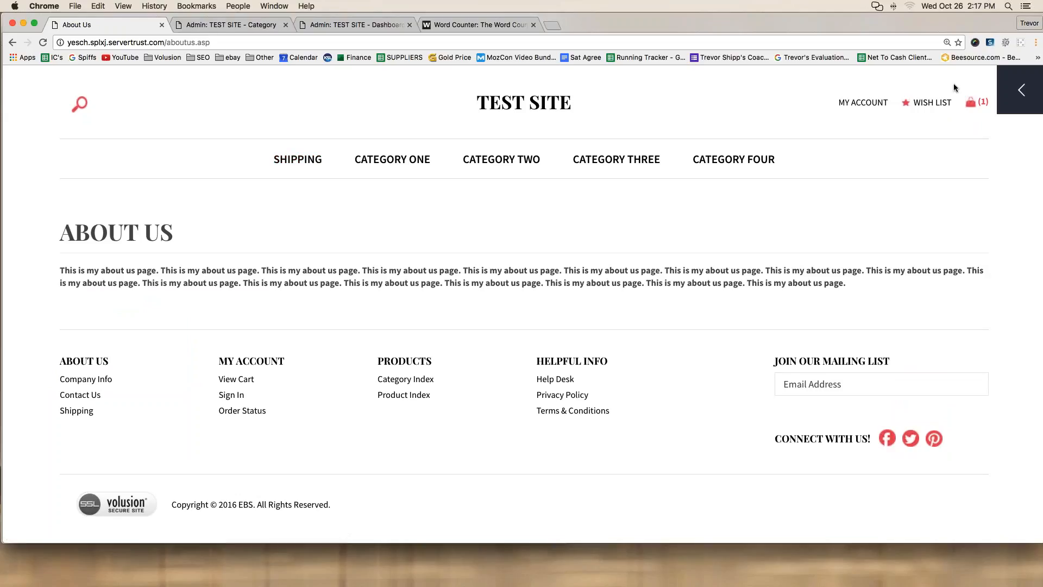
{"action": "left_click", "coordinate": [212, 25]}
{"action": "mouse_move", "coordinate": [352, 92]}
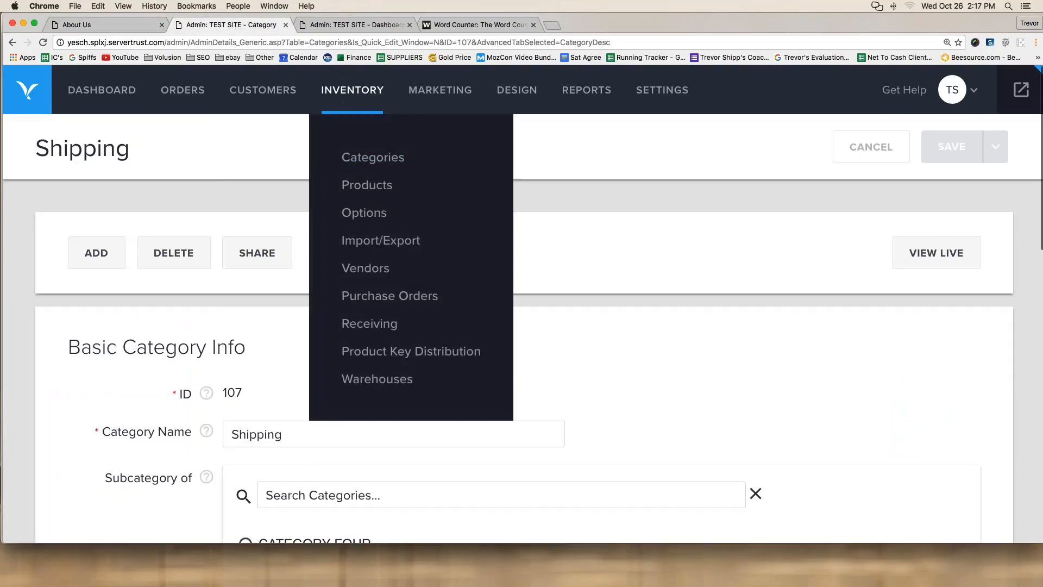
{"action": "left_click", "coordinate": [366, 158]}
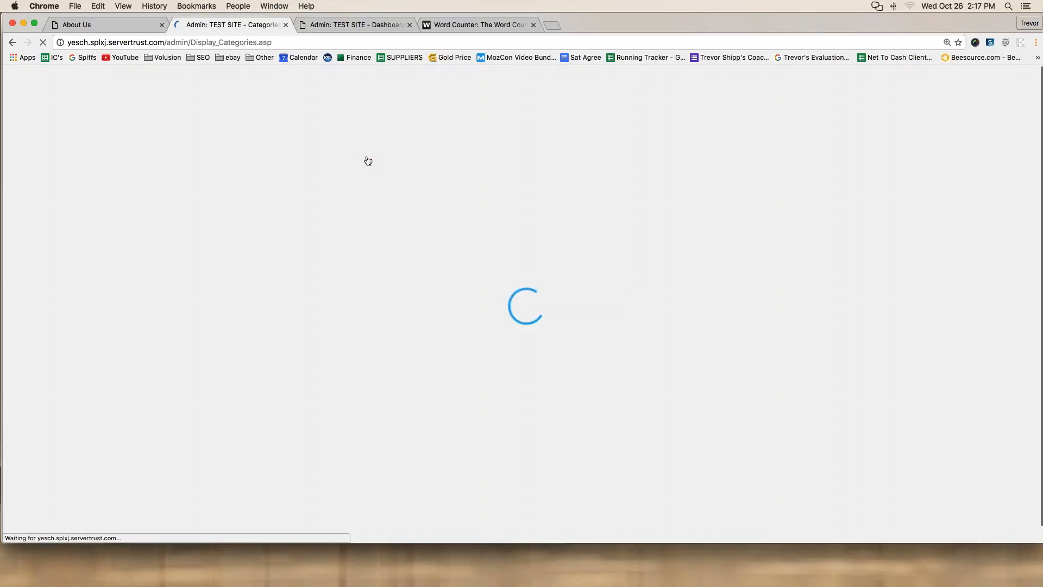
{"action": "scroll", "coordinate": [152, 260], "scroll_direction": "down", "scroll_amount": 2}
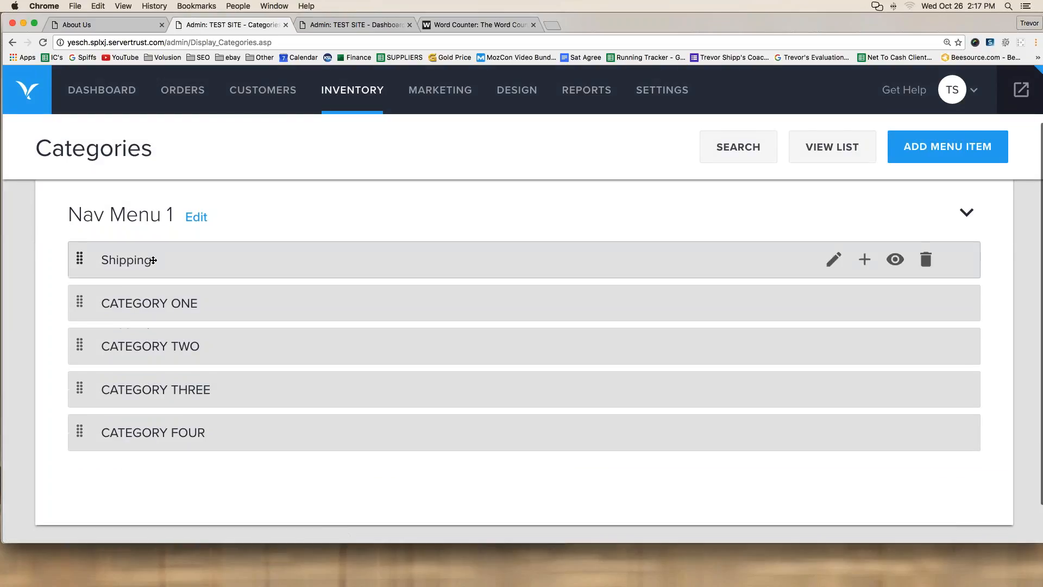
{"action": "left_click", "coordinate": [835, 262]}
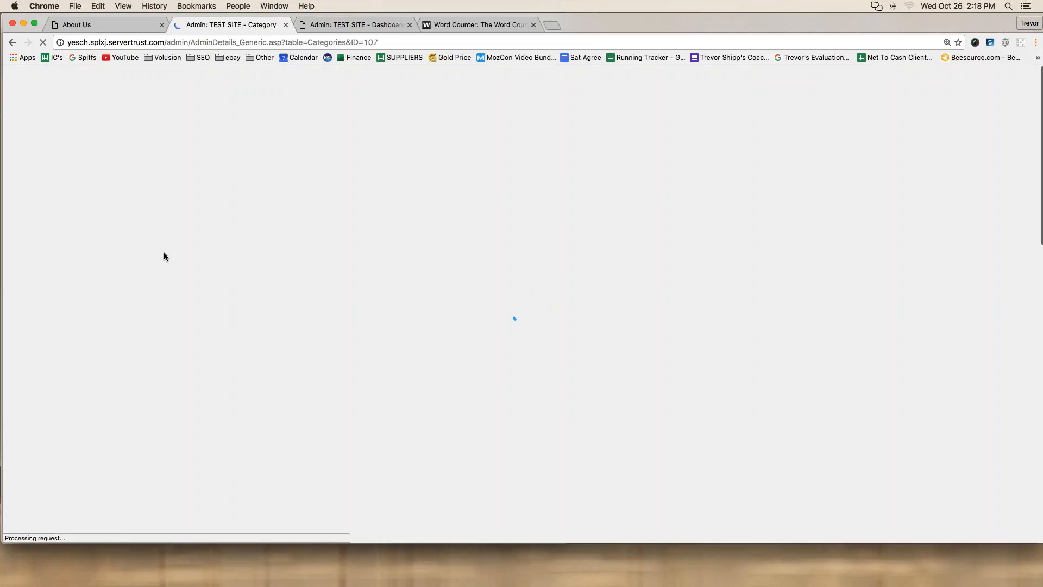
Step: Set Shipping's Show in Menu to Select so it appears in no menu, and save
{"action": "scroll", "coordinate": [164, 251], "scroll_direction": "down", "scroll_amount": 5}
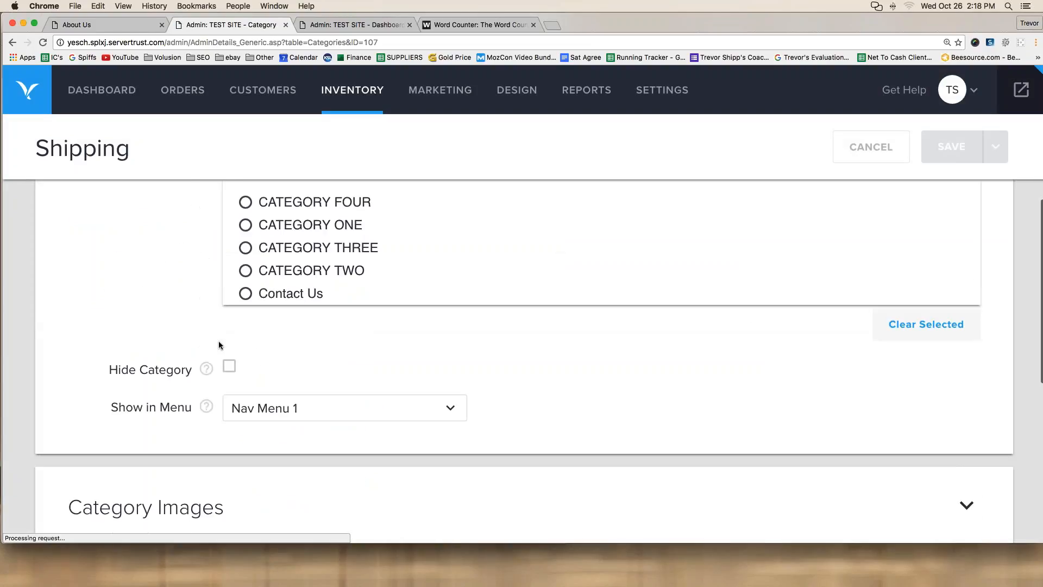
{"action": "left_click", "coordinate": [263, 406]}
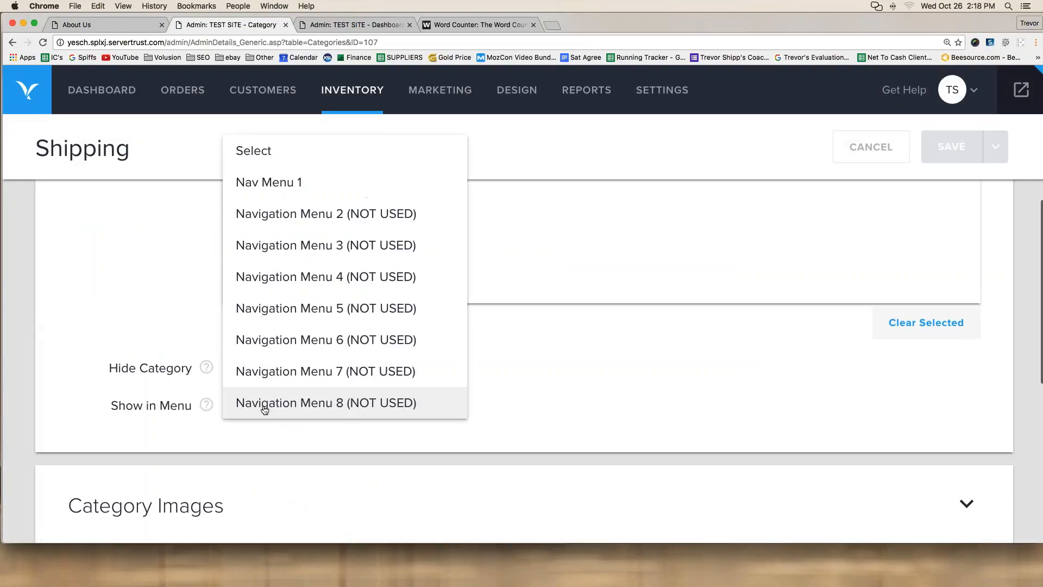
{"action": "left_click", "coordinate": [263, 161]}
{"action": "left_click", "coordinate": [956, 146]}
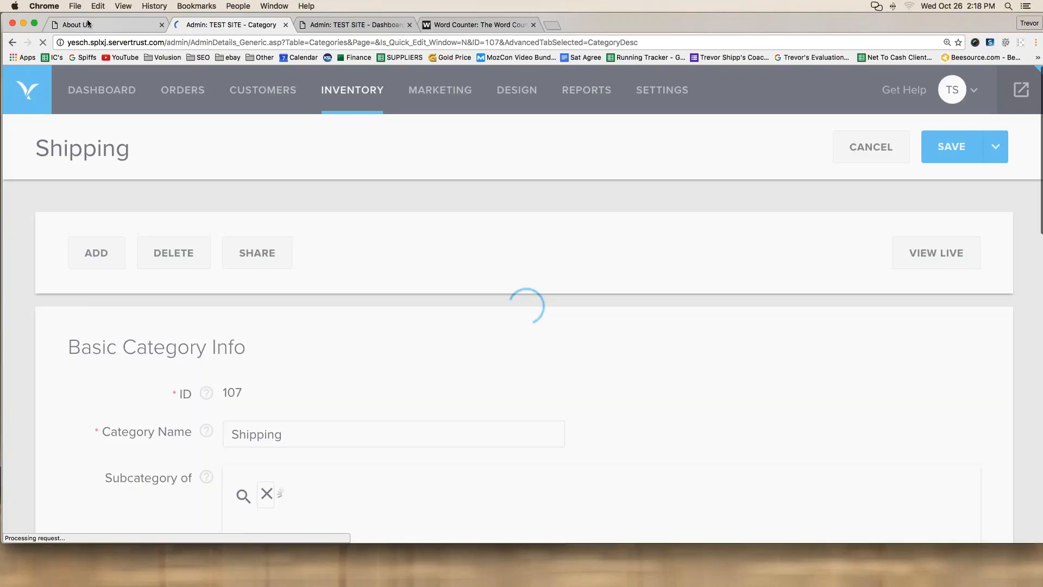
Step: Reload the storefront About Us page to confirm Shipping is gone from the top navigation
{"action": "left_click", "coordinate": [88, 23]}
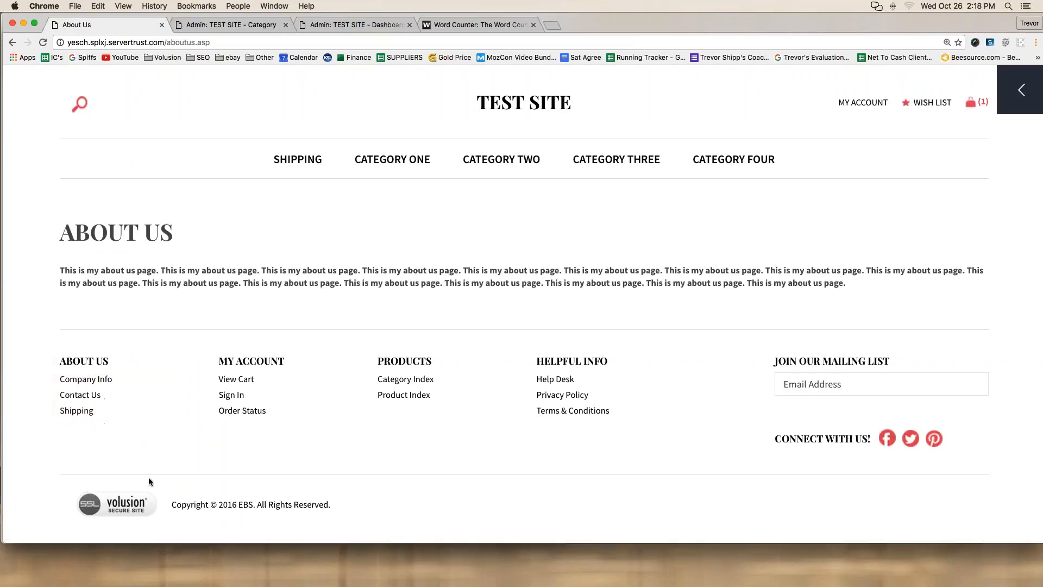
{"action": "key", "text": "super+r"}
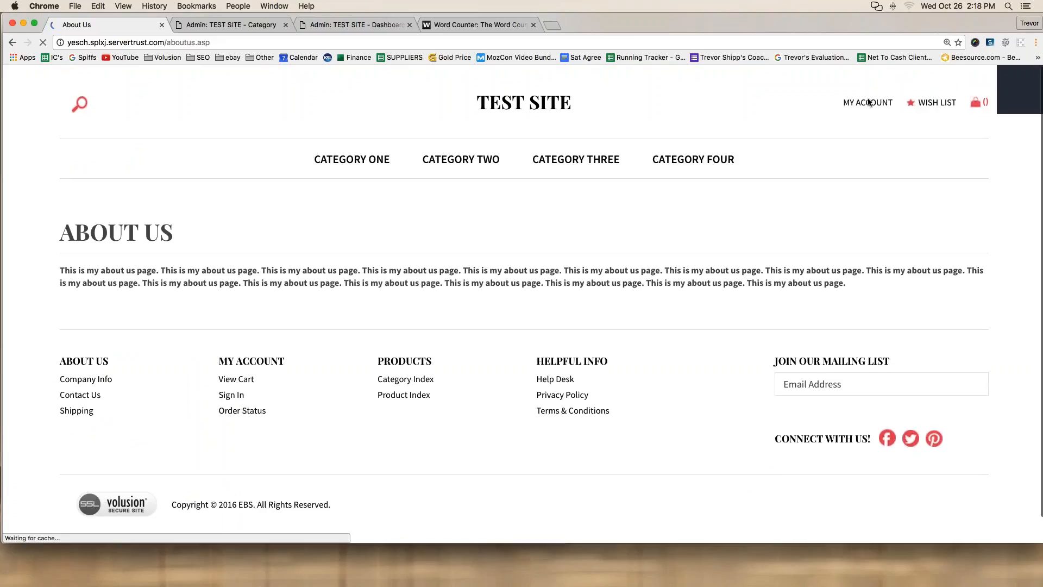
{"action": "left_click", "coordinate": [231, 24]}
{"action": "mouse_move", "coordinate": [331, 101]}
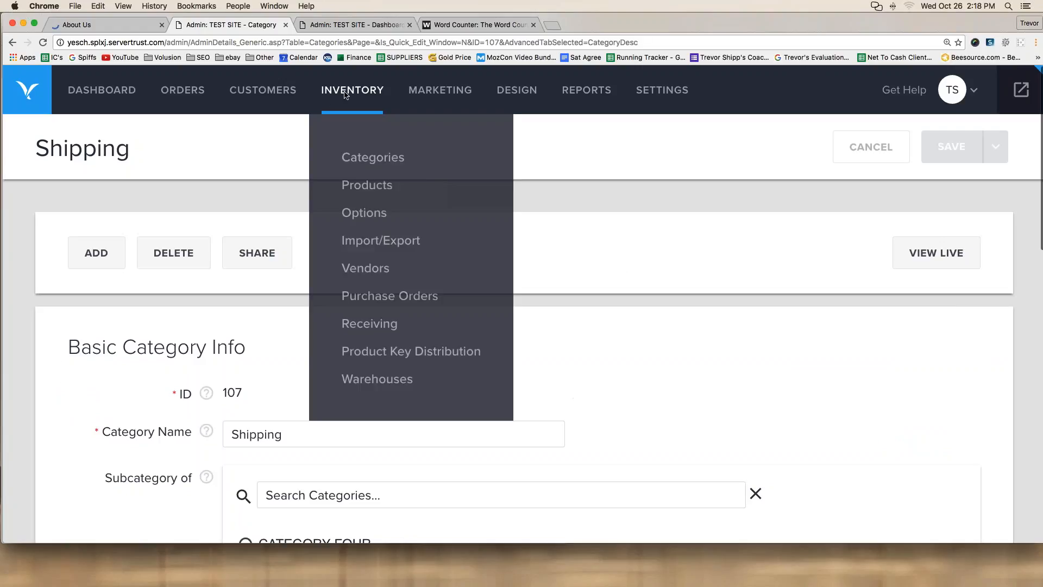
{"action": "left_click", "coordinate": [350, 157]}
Step: Type DONE before '3. Shipping - new page' in the Word Counter task notes
{"action": "left_click", "coordinate": [478, 25]}
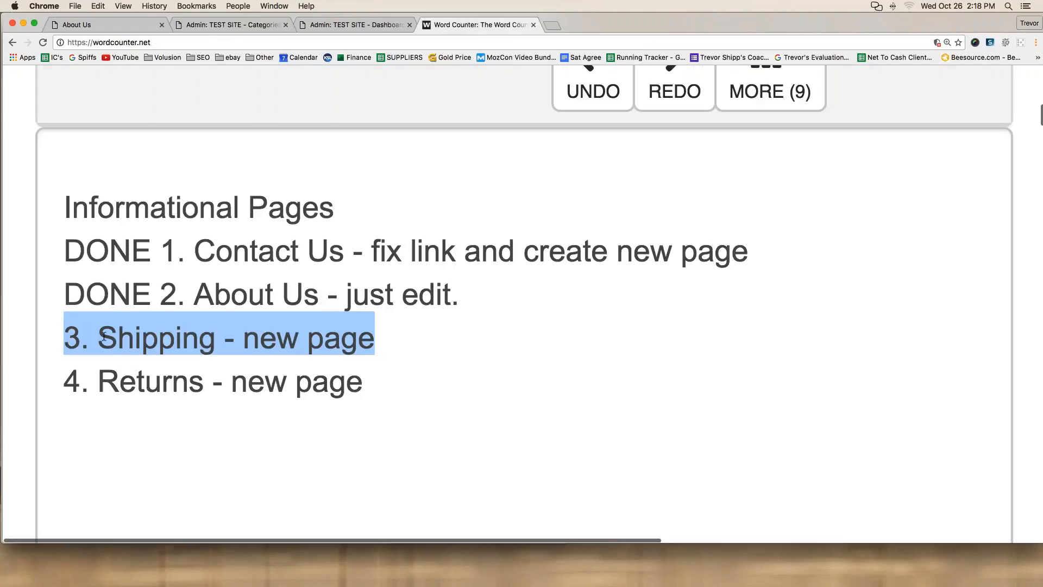
{"action": "left_click", "coordinate": [72, 333]}
{"action": "type", "text": "DONE"}
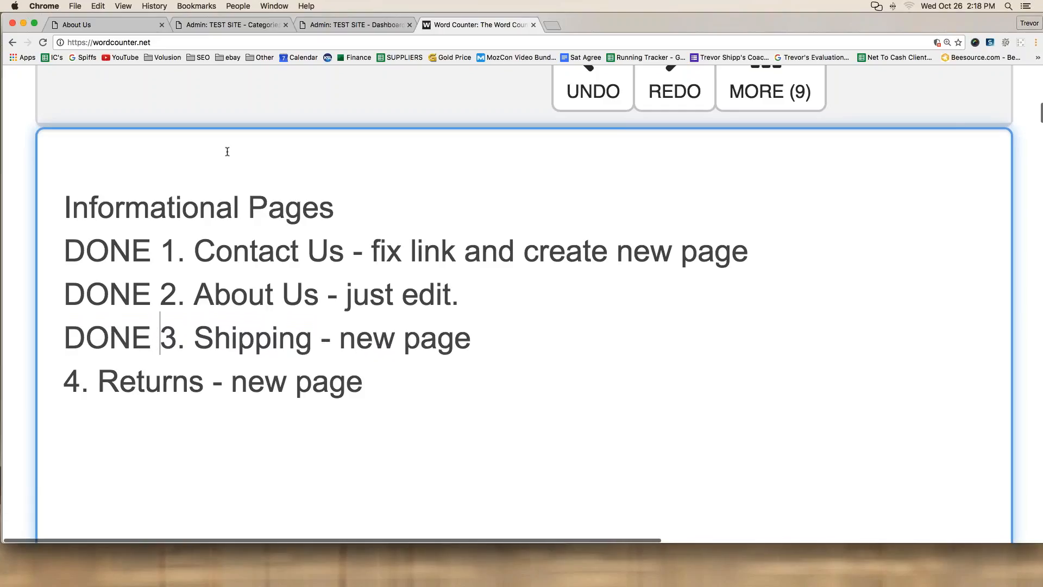
{"action": "key", "text": "ctrl+shift+Tab"}
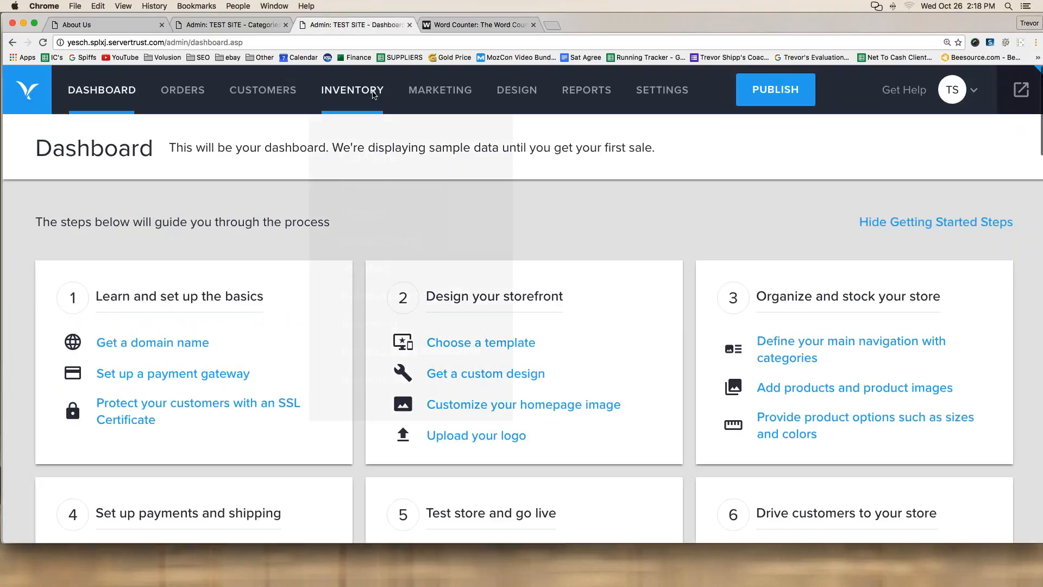
Step: Start a new category named 'Returns' assigned to Nav Menu 1
{"action": "left_click", "coordinate": [226, 24]}
{"action": "mouse_move", "coordinate": [352, 90]}
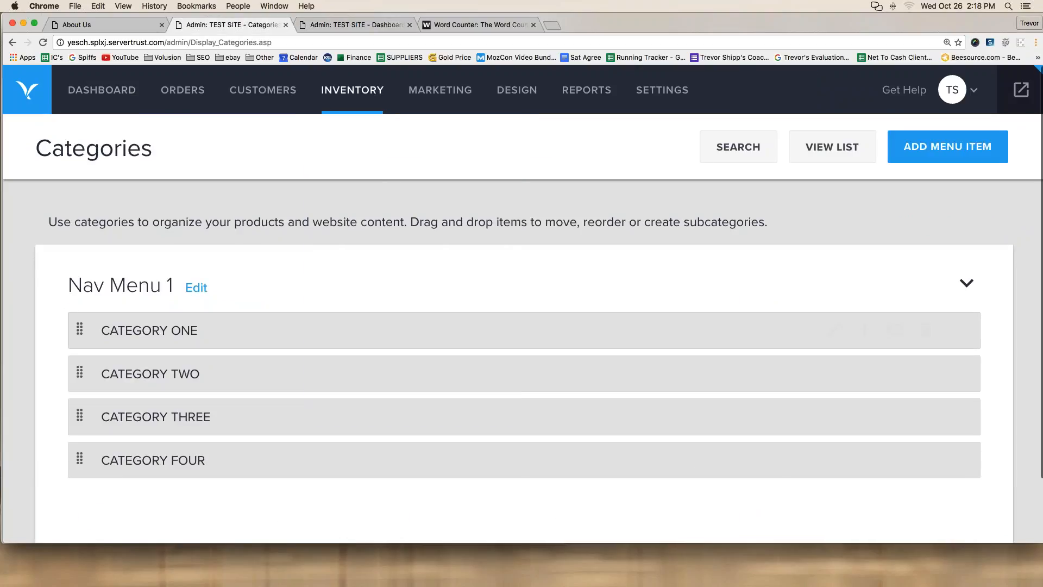
{"action": "left_click", "coordinate": [925, 155]}
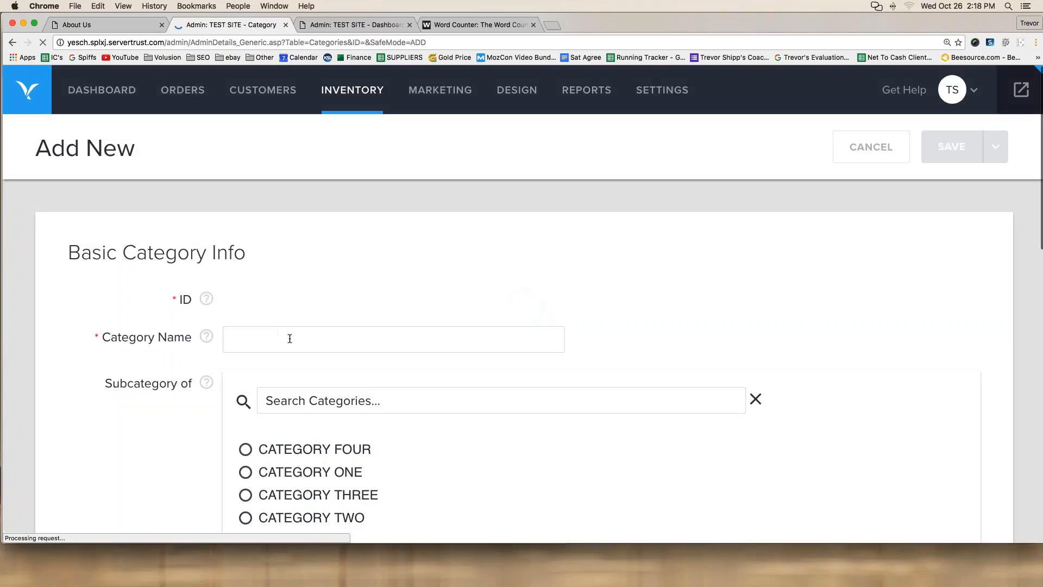
{"action": "left_click", "coordinate": [290, 338]}
{"action": "type", "text": "Returns"}
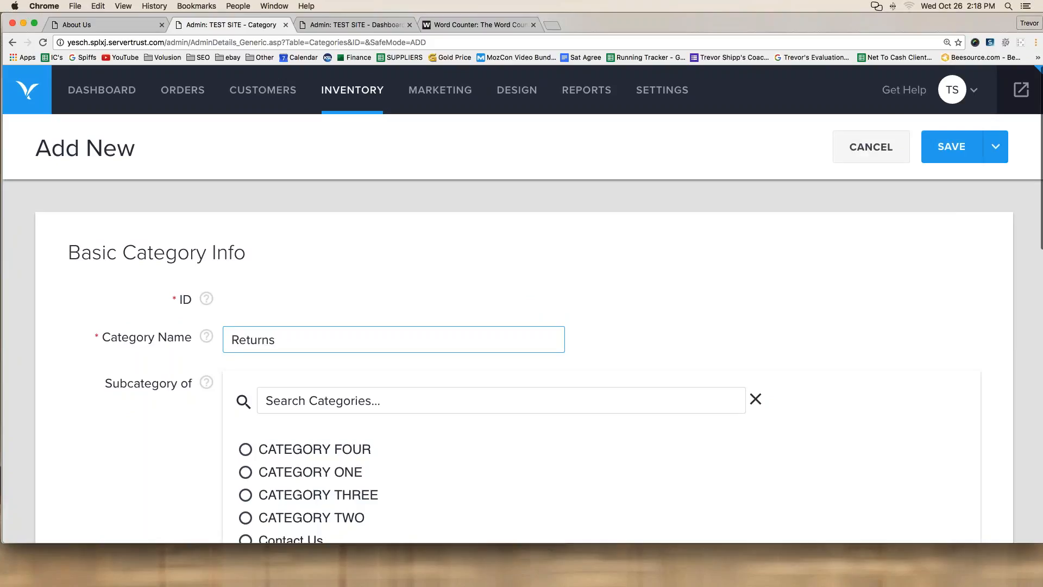
{"action": "scroll", "coordinate": [275, 292], "scroll_direction": "down", "scroll_amount": 3}
{"action": "scroll", "coordinate": [275, 293], "scroll_direction": "down", "scroll_amount": 3}
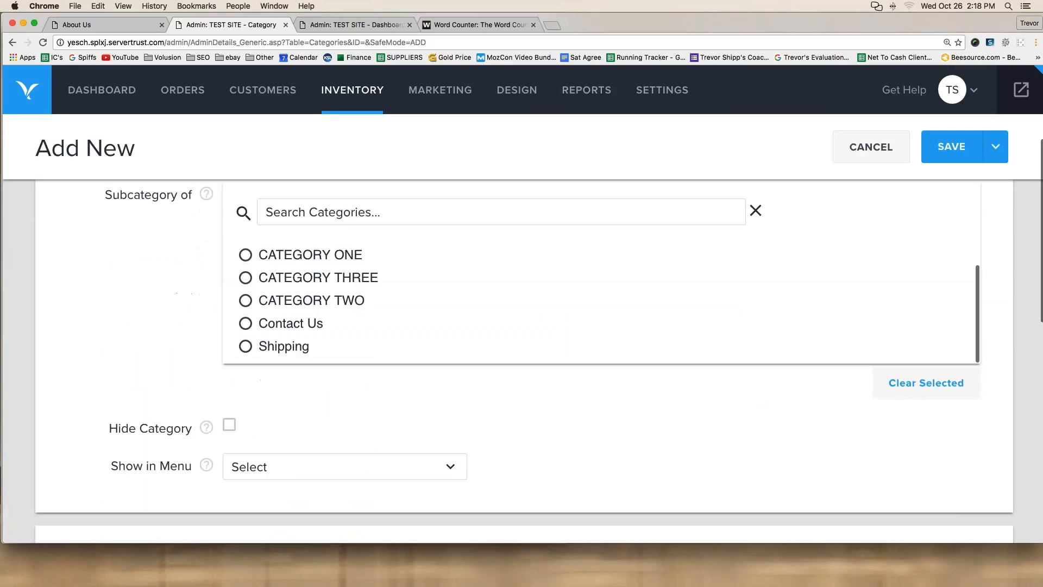
{"action": "left_click", "coordinate": [273, 466]}
{"action": "left_click", "coordinate": [281, 254]}
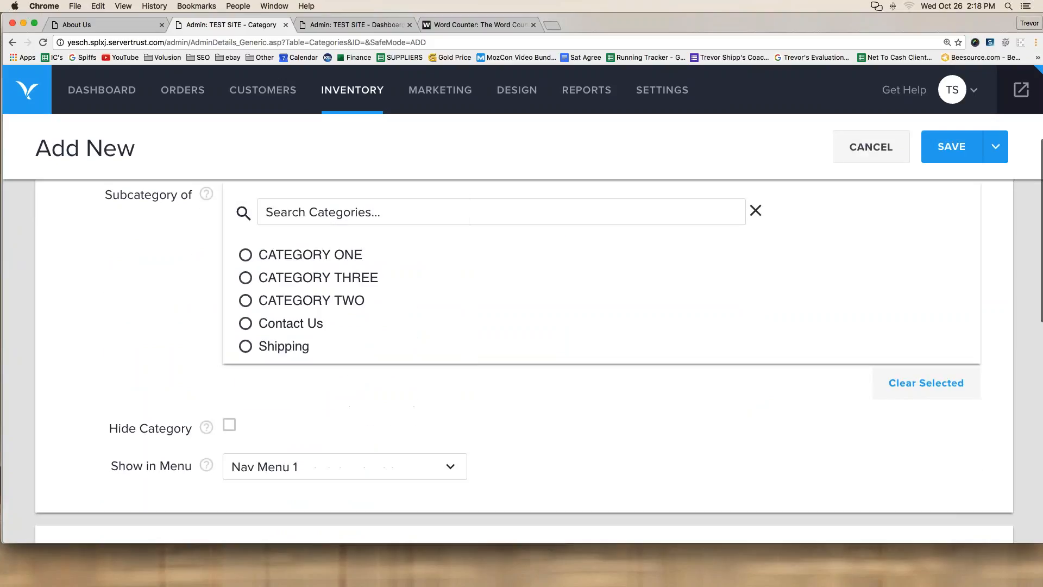
{"action": "scroll", "coordinate": [33, 346], "scroll_direction": "down", "scroll_amount": 6}
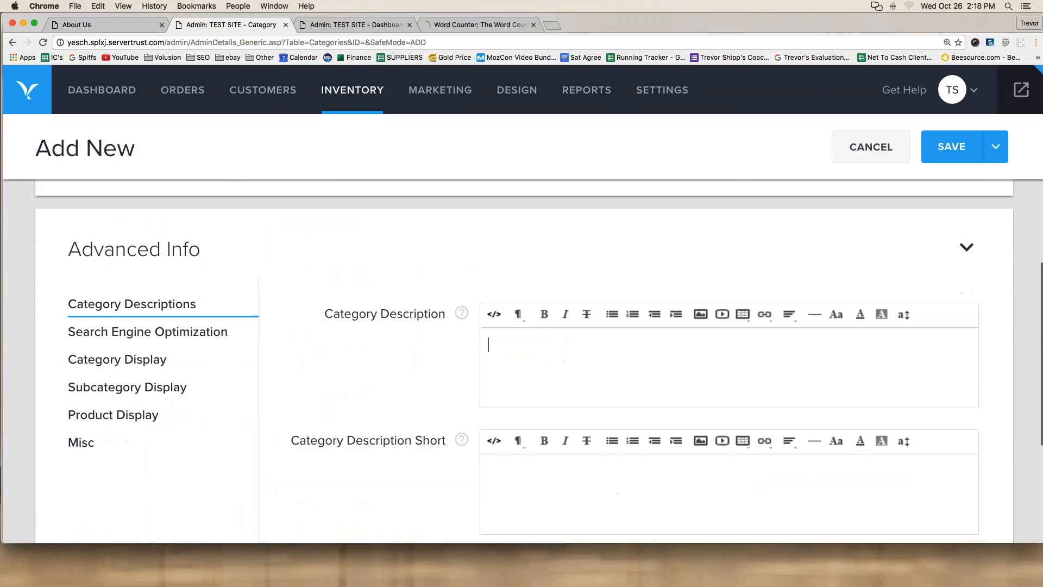
Step: Fill the description with two paragraphs of 'This is my returns page information' and save
{"action": "type", "text": "This is my returns page information."}
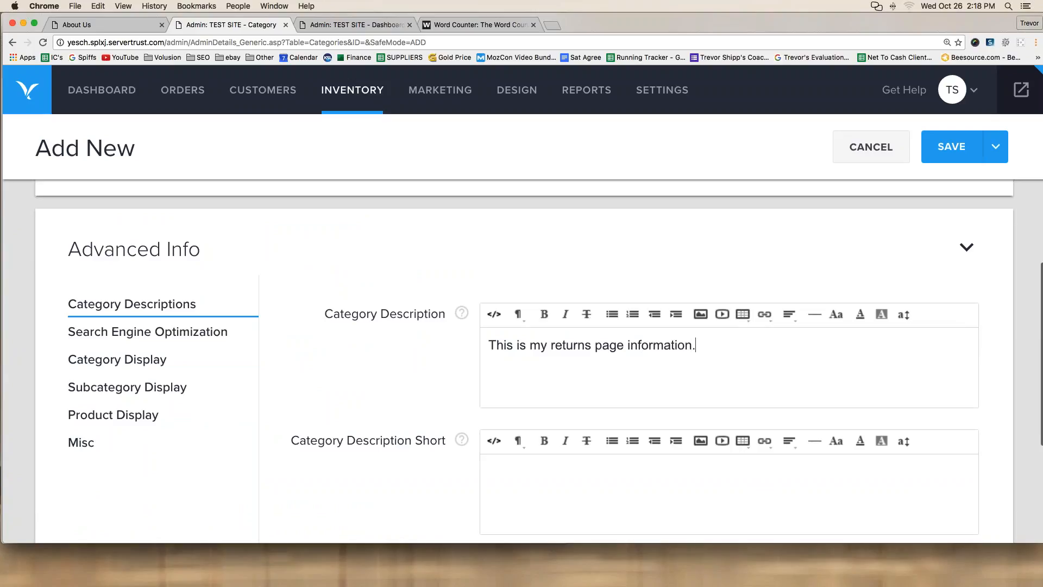
{"action": "left_click_drag", "start_coordinate": [775, 340], "coordinate": [425, 337]}
{"action": "key", "text": "super+c"}
{"action": "left_click", "coordinate": [706, 340]}
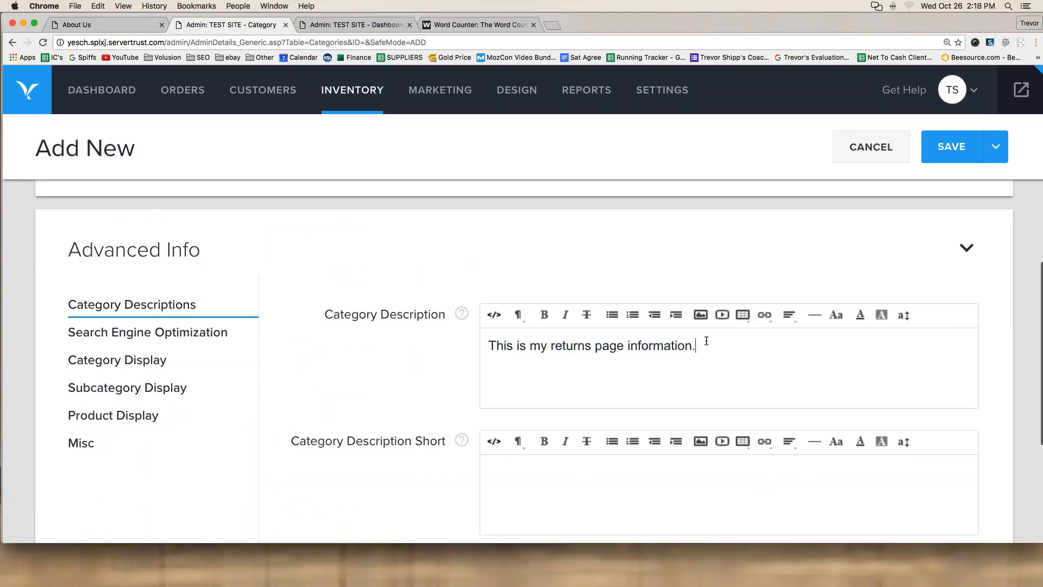
{"action": "key", "text": "super+v"}
{"action": "key", "text": "super+v"}
{"action": "key", "text": "super+v"}
{"action": "key", "text": "super+v"}
{"action": "key", "text": "super+v"}
{"action": "key", "text": "super+v"}
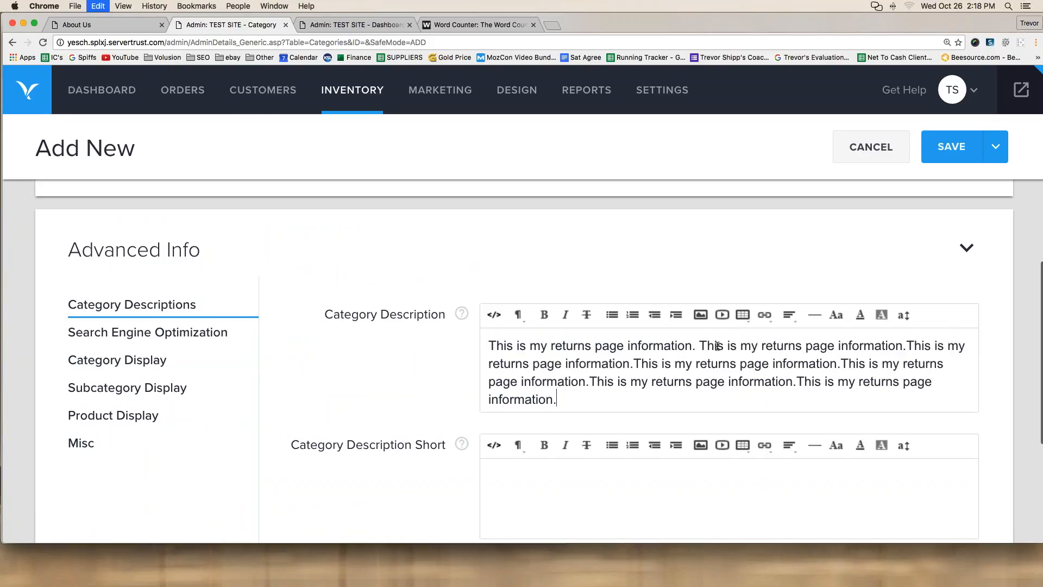
{"action": "key", "text": "super+v"}
{"action": "key", "text": "super+v"}
{"action": "key", "text": "Return"}
{"action": "key", "text": "Return"}
{"action": "key", "text": "super+v"}
{"action": "key", "text": "super+v"}
{"action": "key", "text": "super+v"}
{"action": "key", "text": "super+v"}
{"action": "key", "text": "super+v"}
{"action": "key", "text": "super+v"}
{"action": "key", "text": "super+v"}
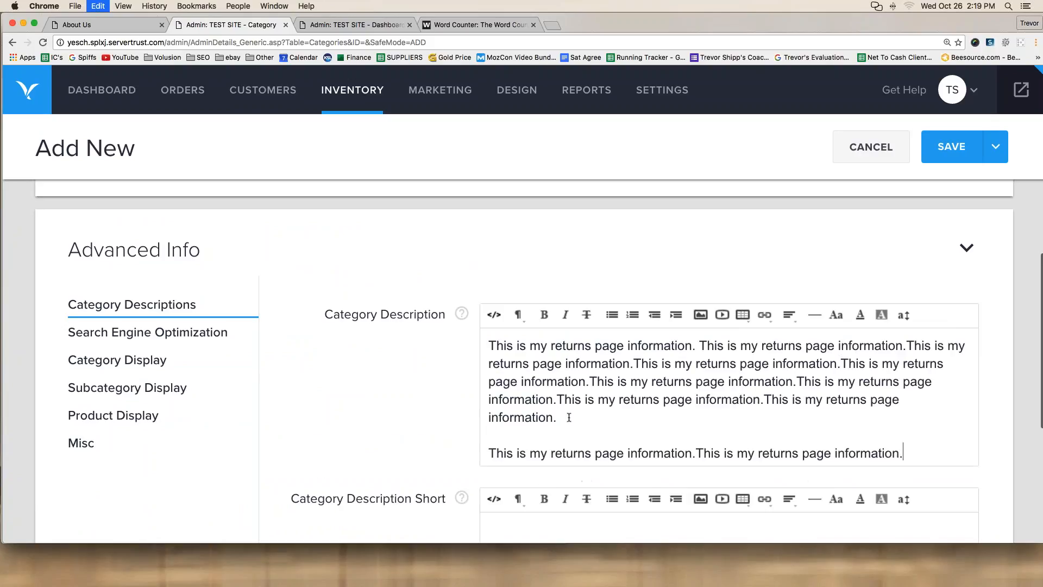
{"action": "key", "text": "super+v"}
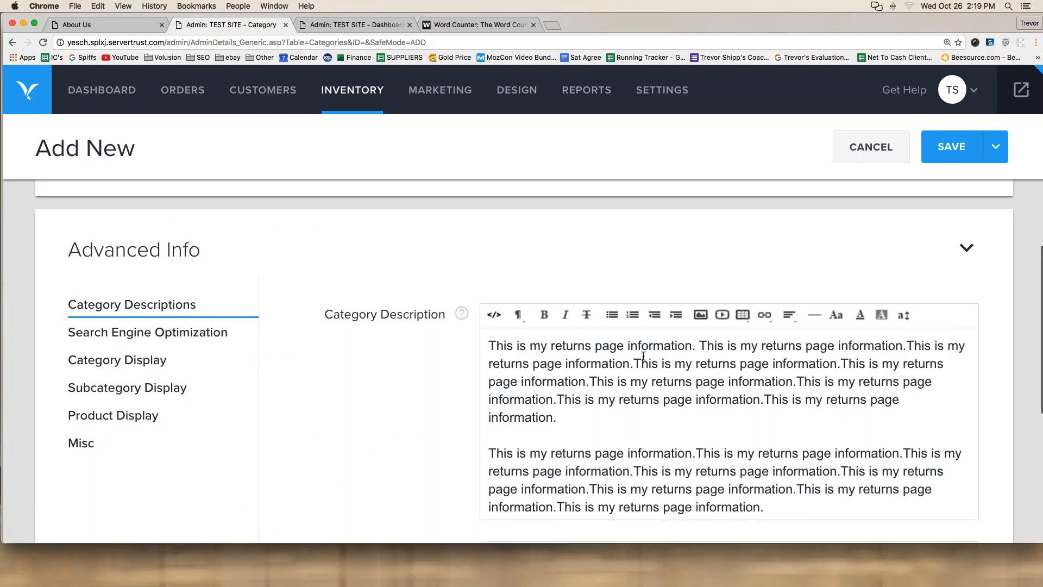
{"action": "left_click", "coordinate": [948, 146]}
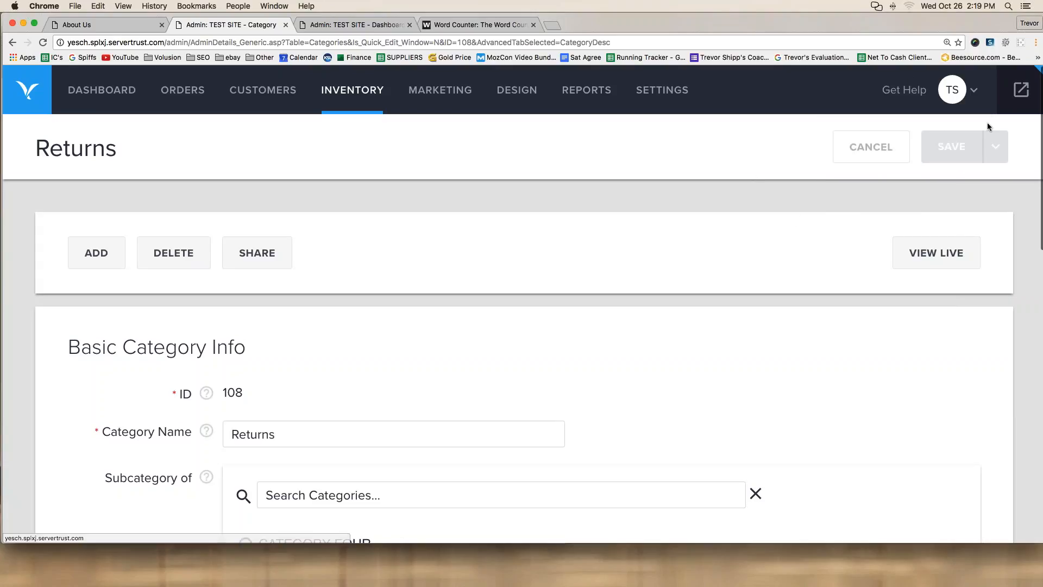
Step: Open the live storefront and view the new Returns page at category-s/108.htm
{"action": "left_click", "coordinate": [1014, 99]}
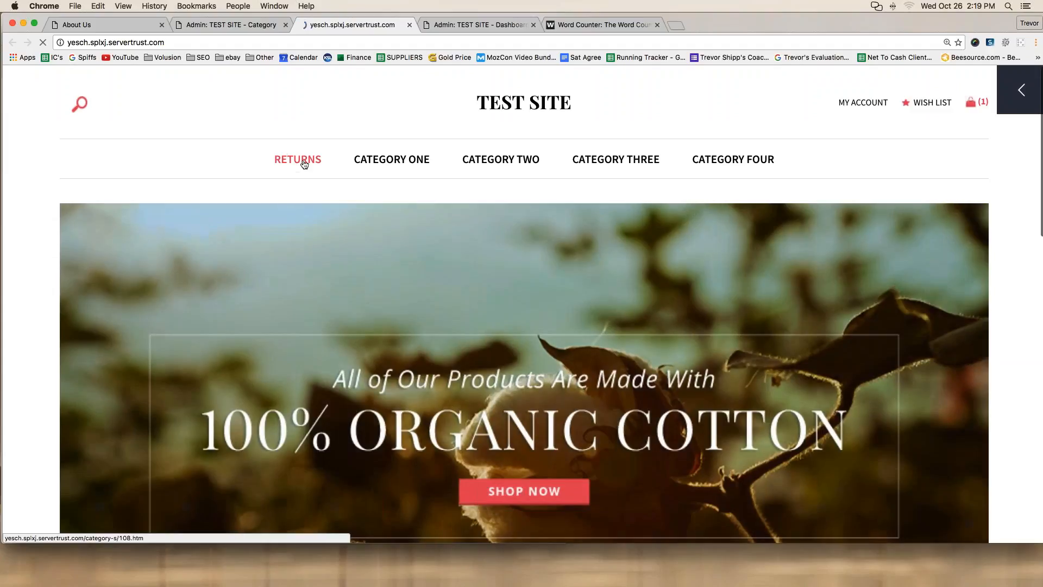
{"action": "left_click", "coordinate": [304, 162]}
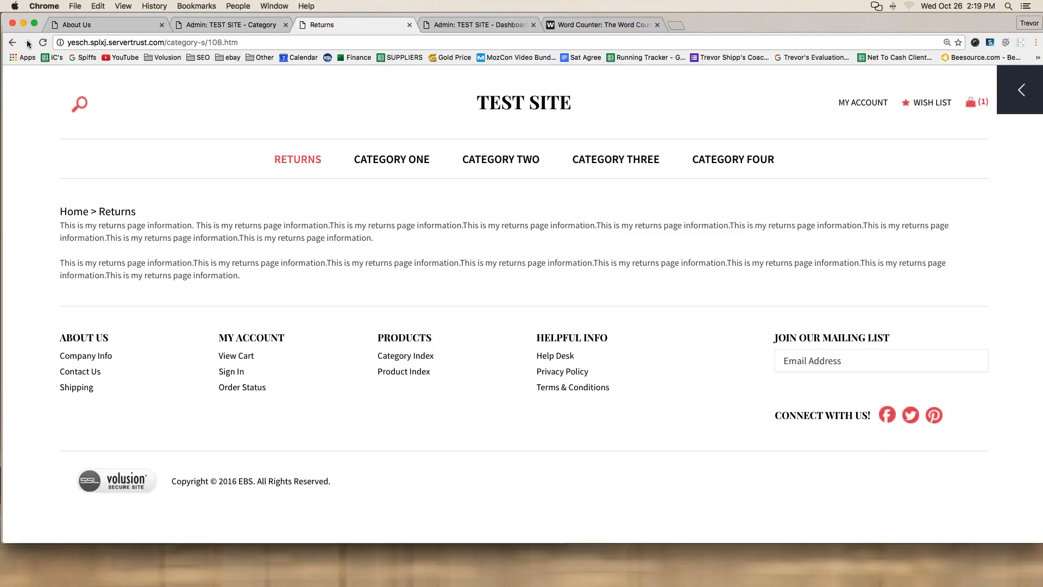
{"action": "mouse_move", "coordinate": [27, 40]}
{"action": "left_mouse_down"}
{"action": "mouse_move", "coordinate": [174, 70]}
{"action": "mouse_move", "coordinate": [247, 64]}
{"action": "mouse_move", "coordinate": [117, 19]}
{"action": "mouse_move", "coordinate": [25, 42]}
{"action": "left_mouse_up"}
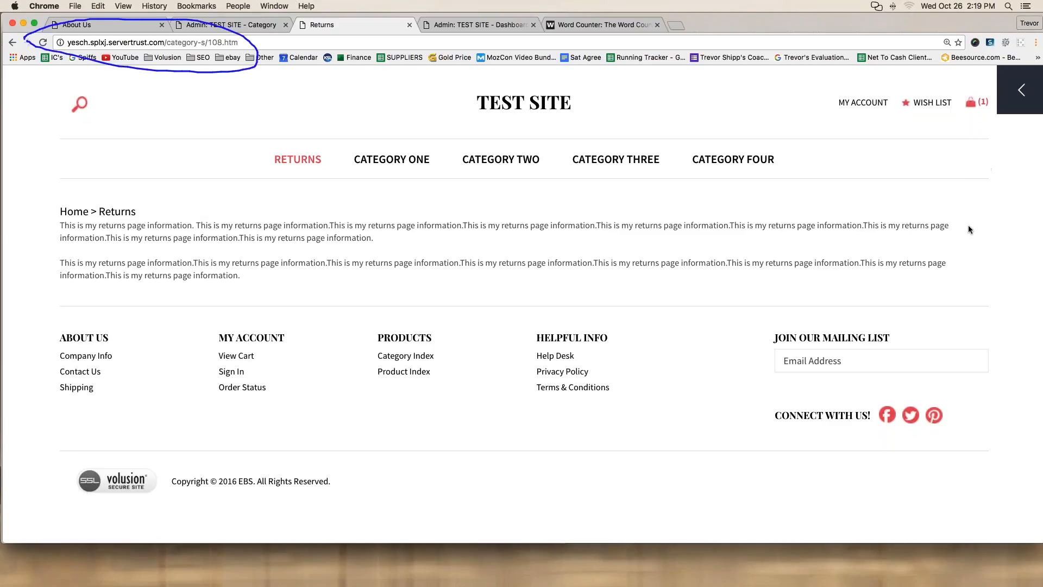
{"action": "left_click", "coordinate": [1030, 161]}
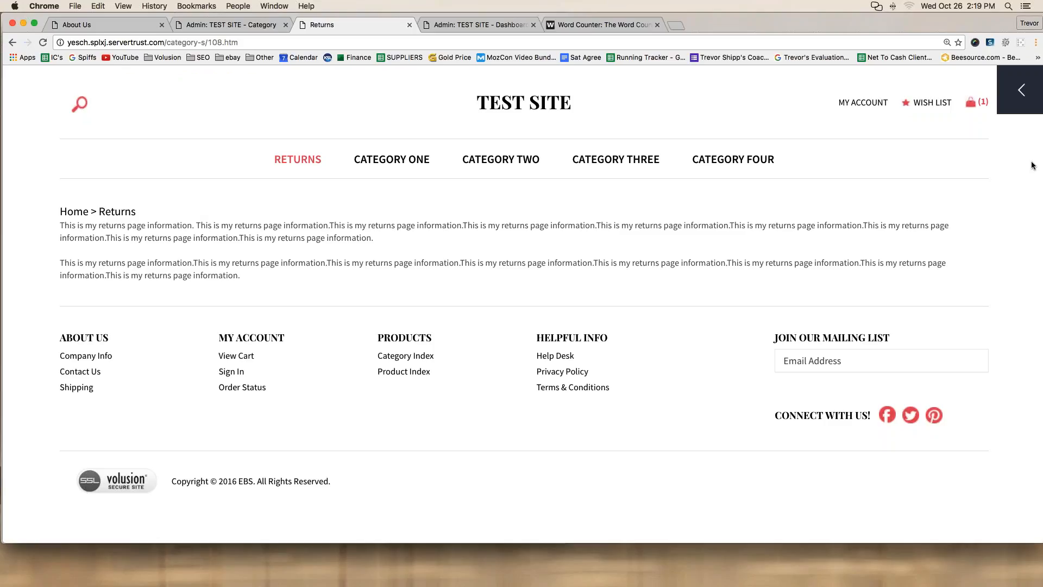
{"action": "left_click", "coordinate": [171, 42]}
{"action": "key", "text": "super+c"}
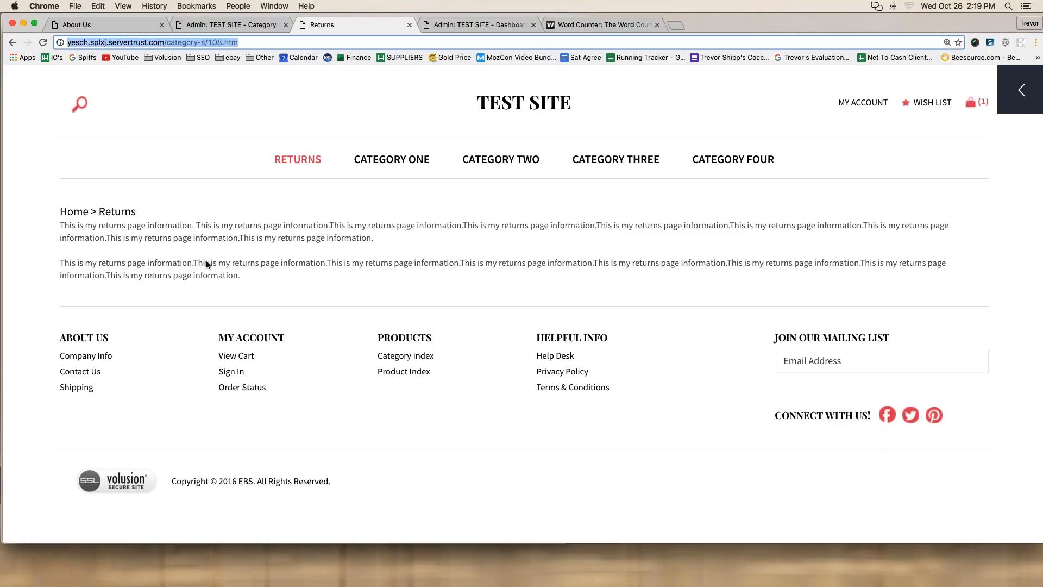
{"action": "left_click", "coordinate": [121, 412]}
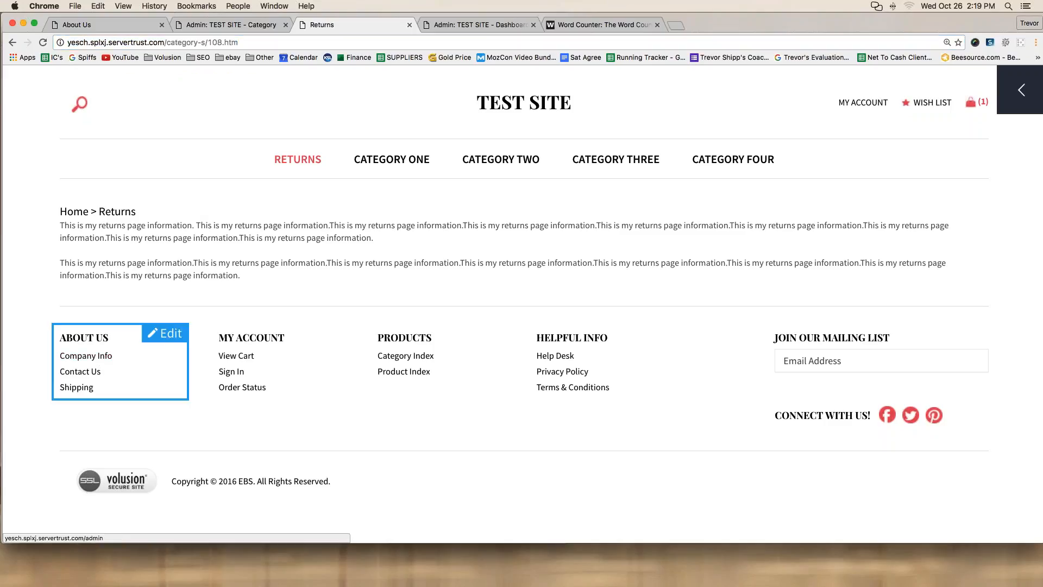
Step: Add a Returns entry after Shipping in the About Us footer block, save, and reload
{"action": "left_click", "coordinate": [165, 333]}
{"action": "left_click", "coordinate": [116, 385]}
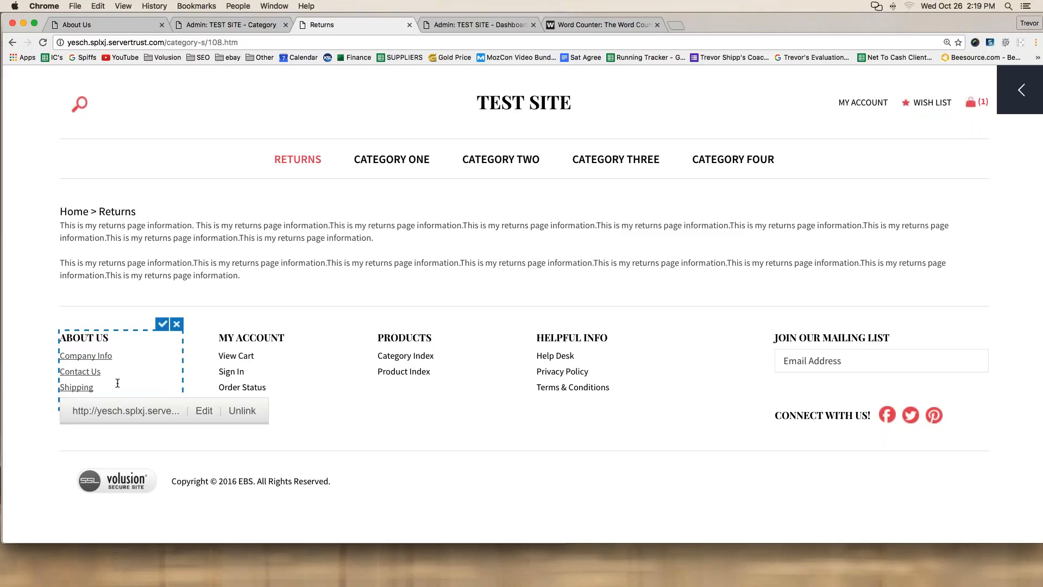
{"action": "left_click", "coordinate": [162, 323]}
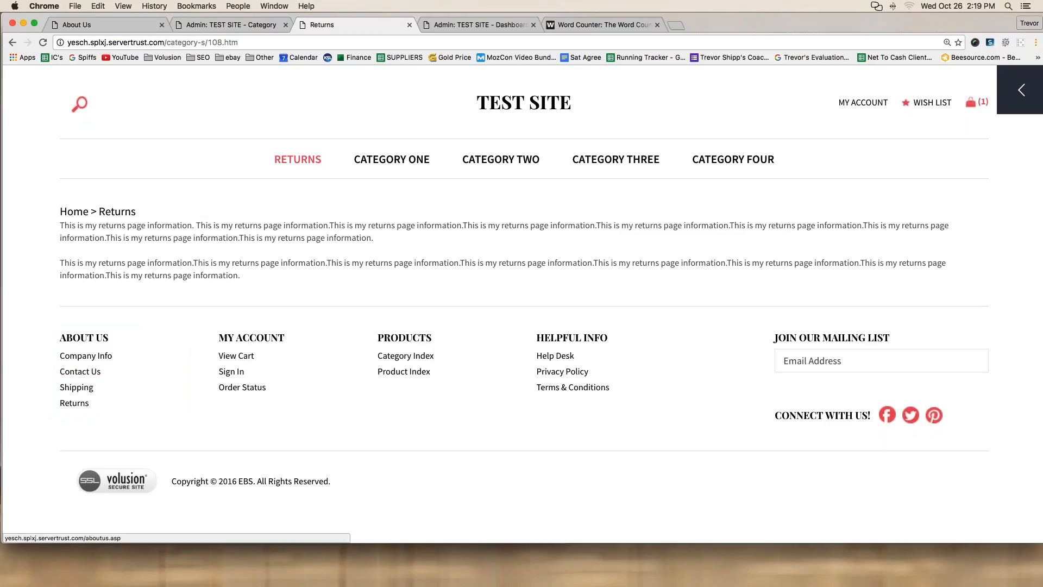
{"action": "left_click", "coordinate": [43, 43]}
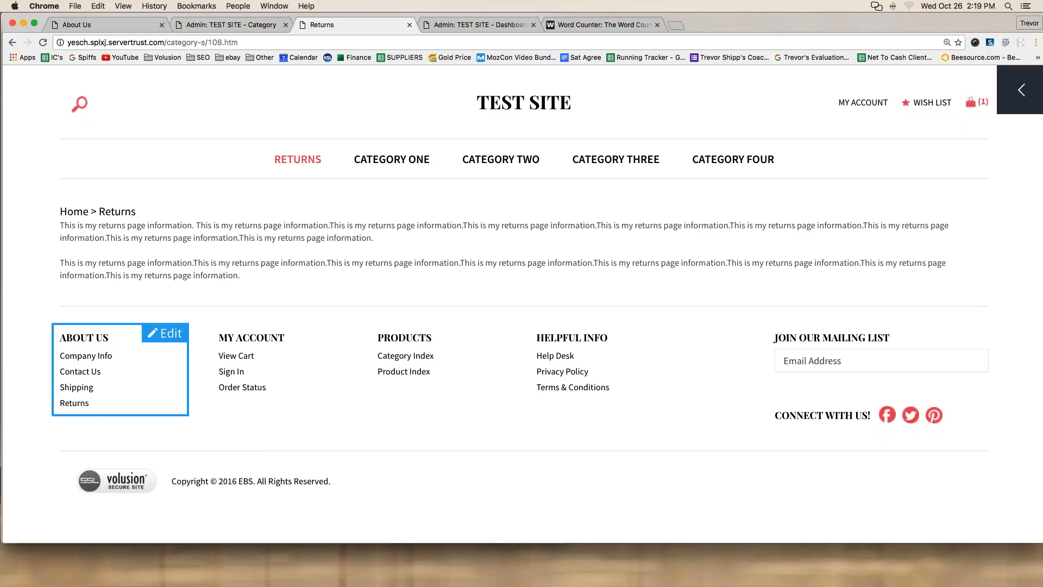
Step: Point the footer Returns link at the category-s/108.htm address and save the block
{"action": "left_click", "coordinate": [158, 331]}
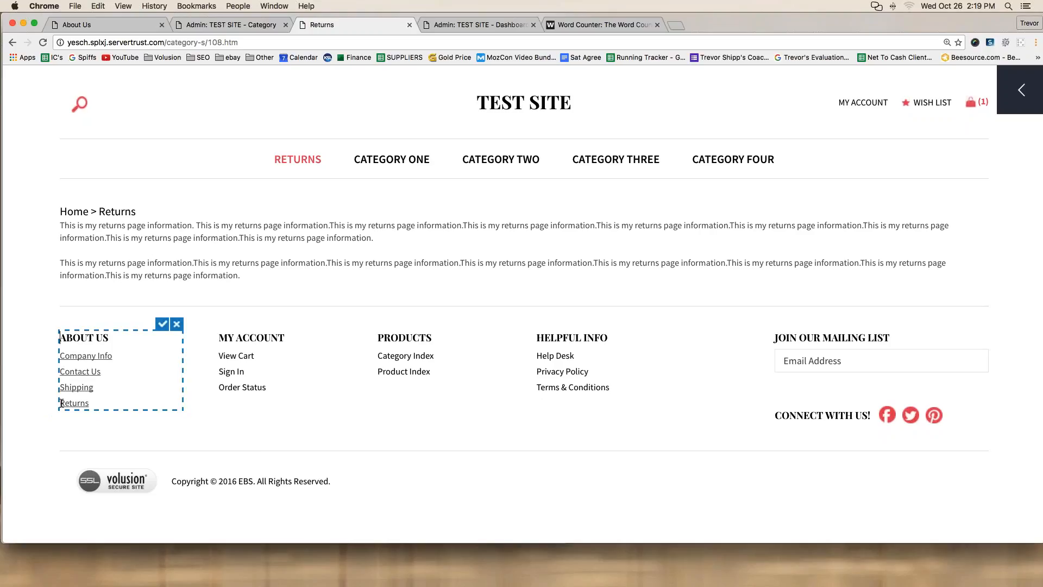
{"action": "left_click_drag", "start_coordinate": [60, 403], "coordinate": [92, 404]}
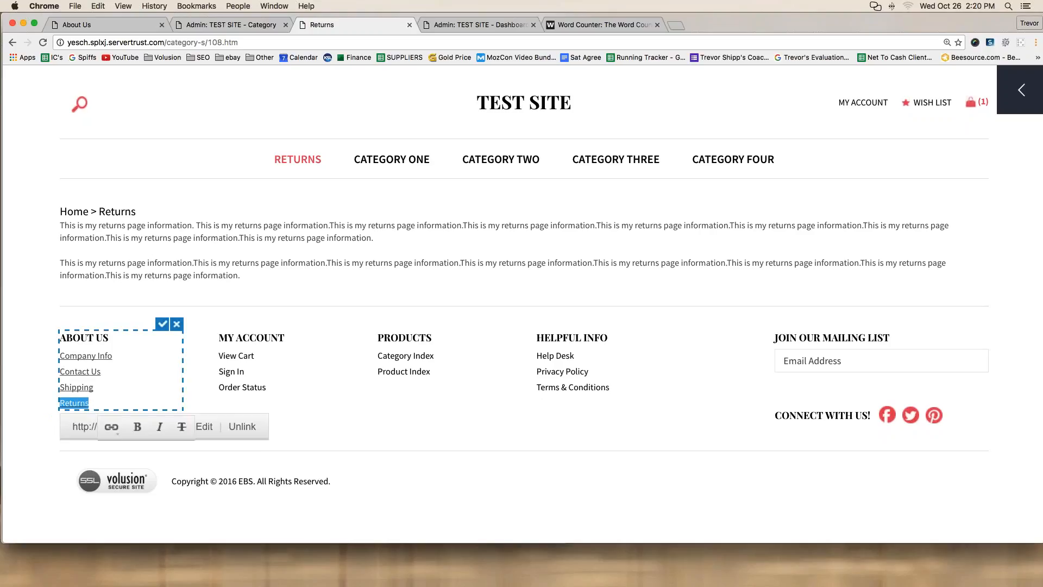
{"action": "left_click", "coordinate": [113, 429]}
{"action": "left_click", "coordinate": [133, 459]}
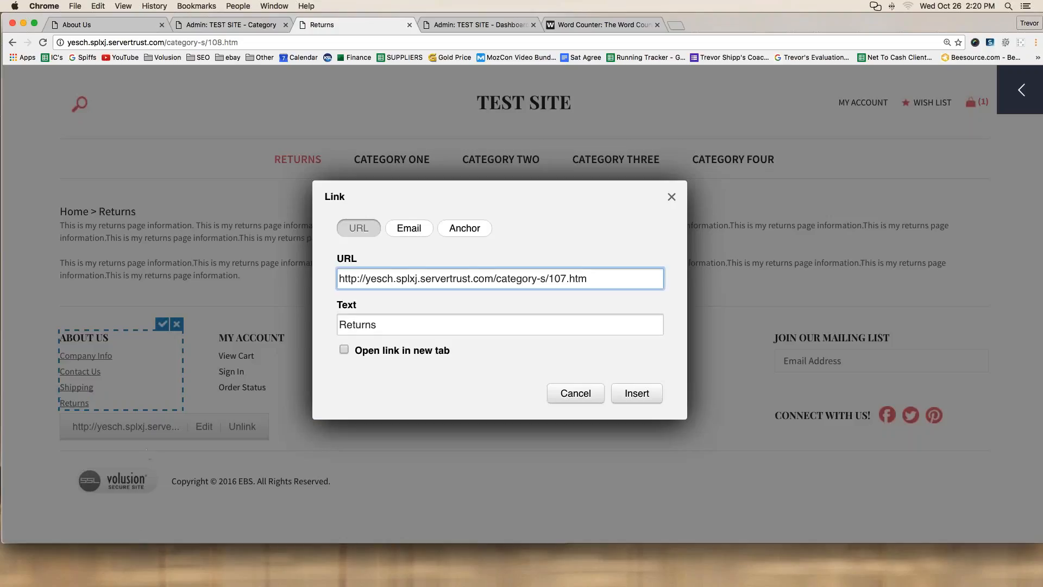
{"action": "triple_click", "coordinate": [381, 282]}
{"action": "key", "text": "super+v"}
{"action": "left_click", "coordinate": [635, 394]}
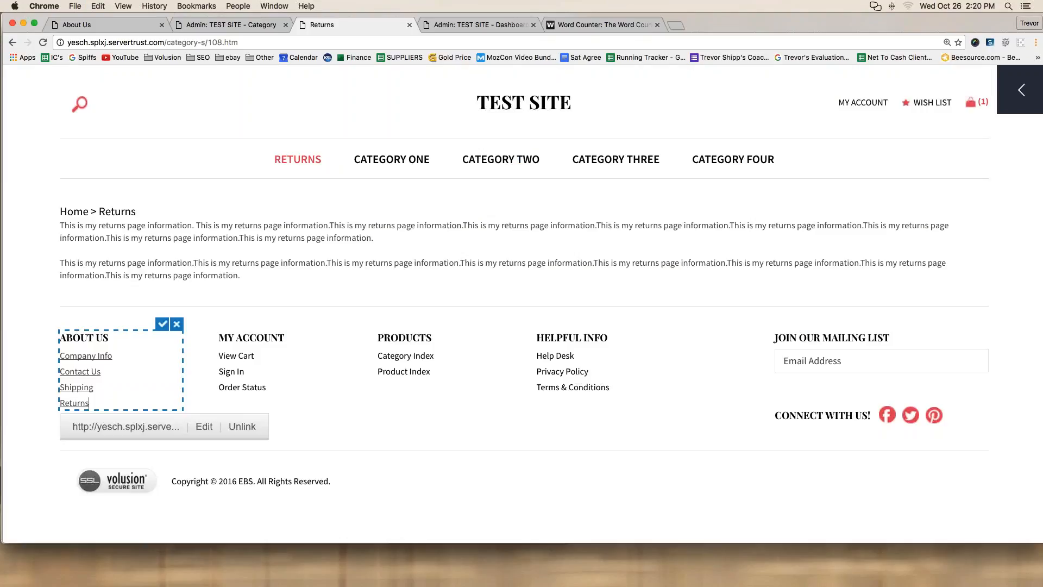
{"action": "left_click", "coordinate": [162, 326]}
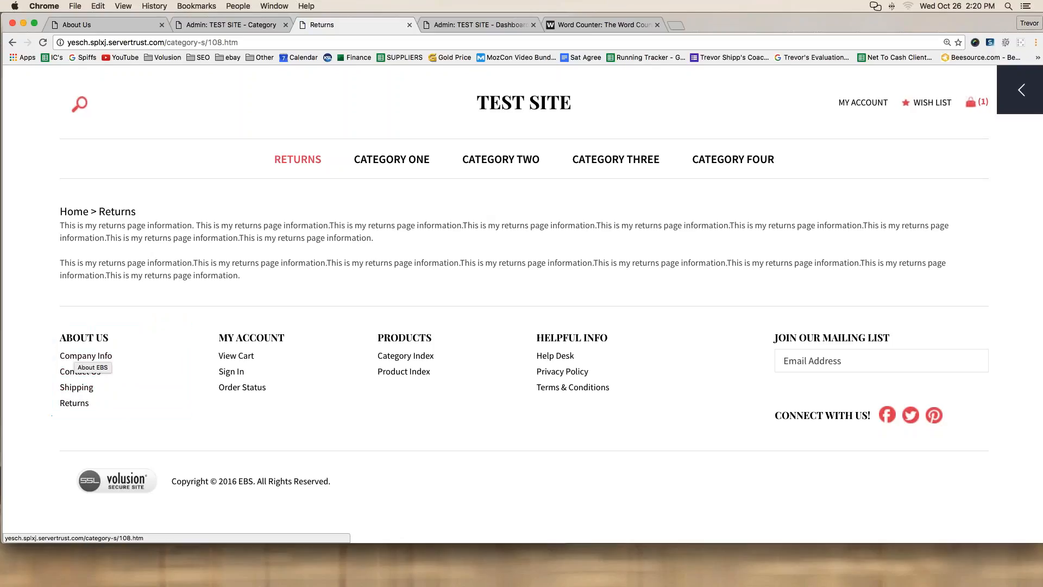
{"action": "left_click", "coordinate": [85, 358]}
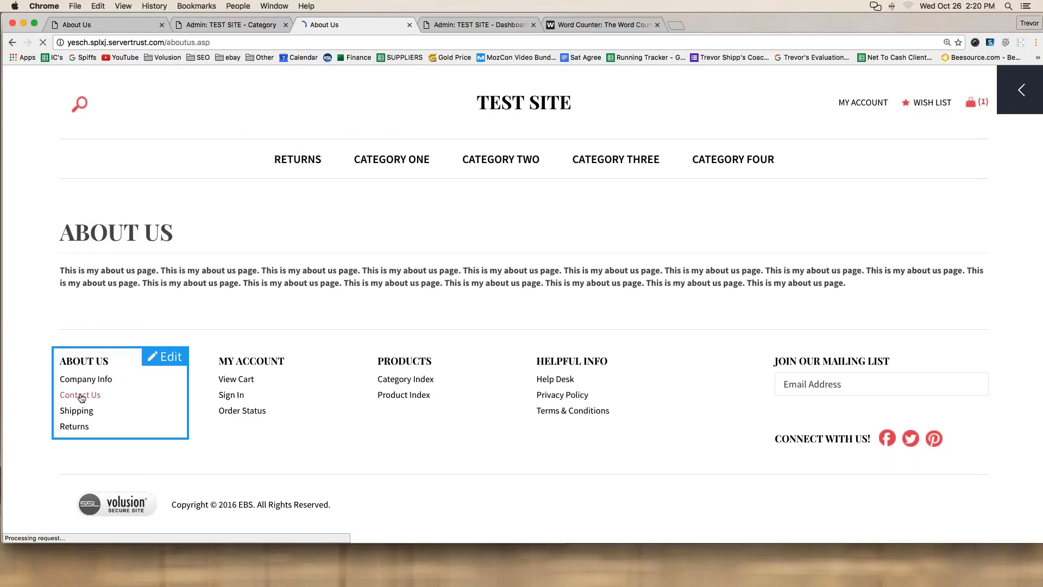
{"action": "left_click", "coordinate": [79, 395]}
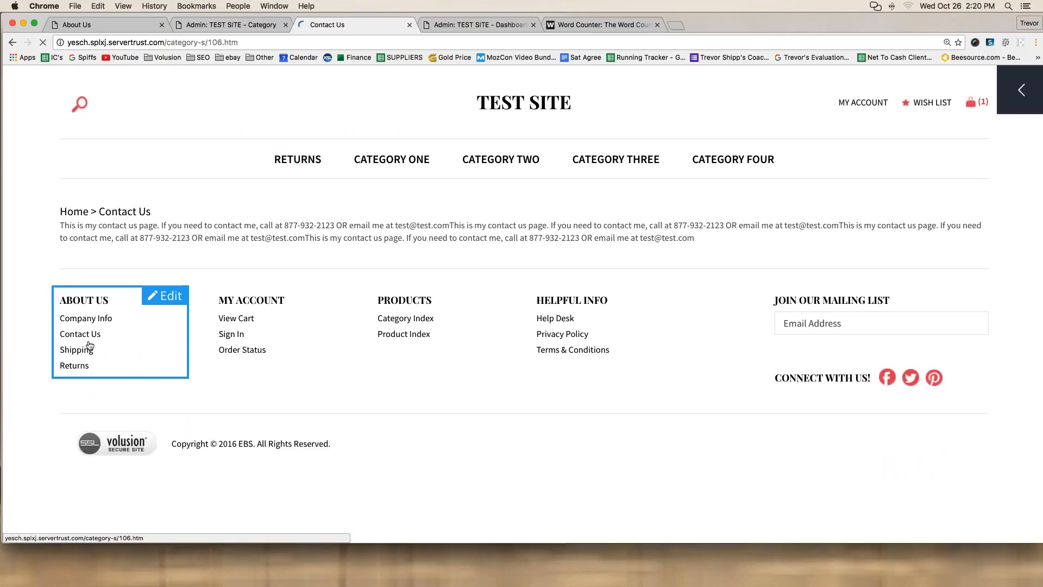
{"action": "left_click", "coordinate": [81, 351]}
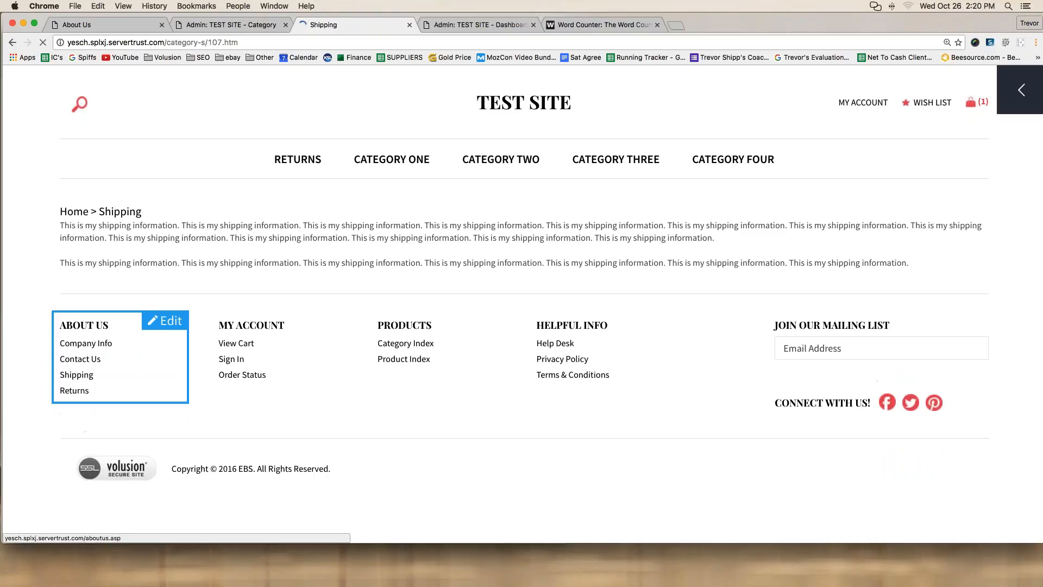
{"action": "left_click", "coordinate": [76, 395]}
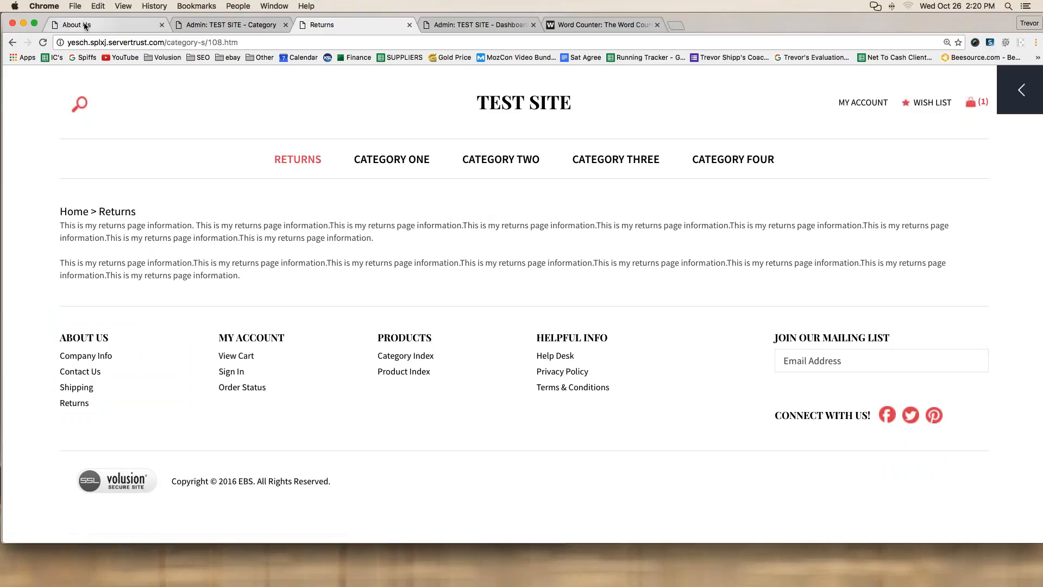
Step: Reach the admin Dashboard through the side panel's account menu, then open Inventory > Categories
{"action": "left_click", "coordinate": [1020, 90]}
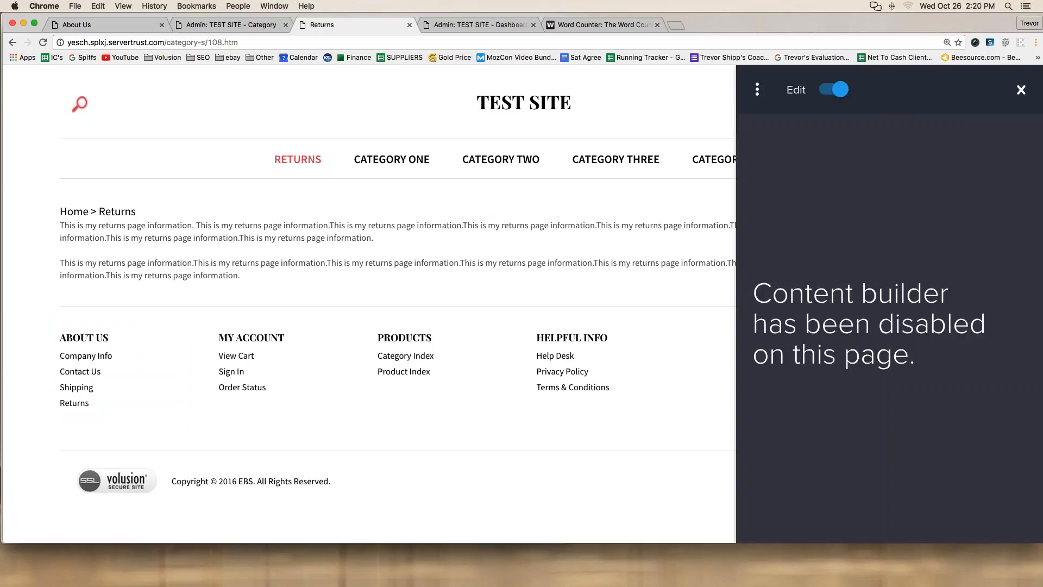
{"action": "left_click", "coordinate": [757, 89]}
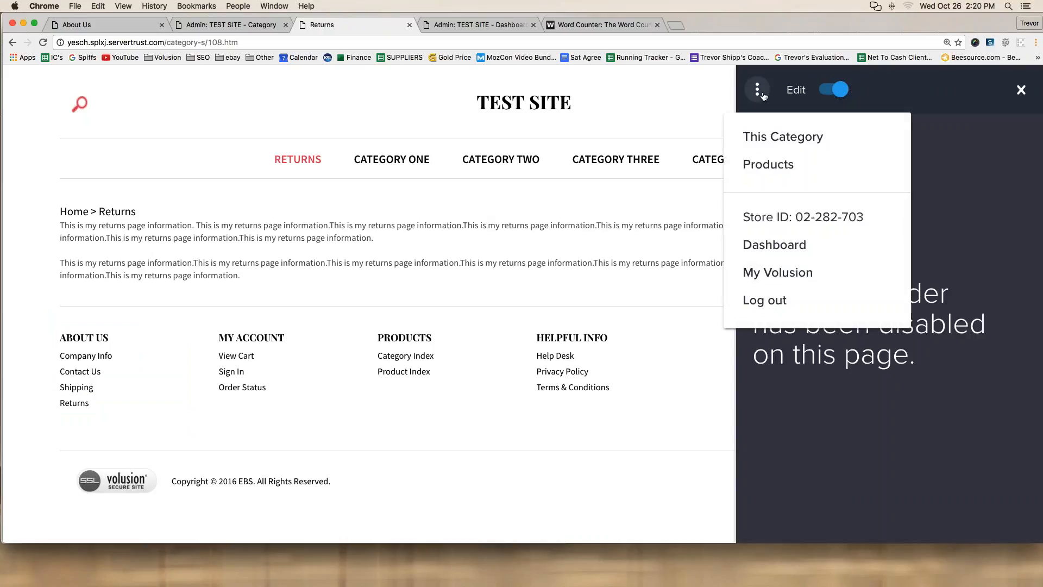
{"action": "left_click", "coordinate": [789, 250]}
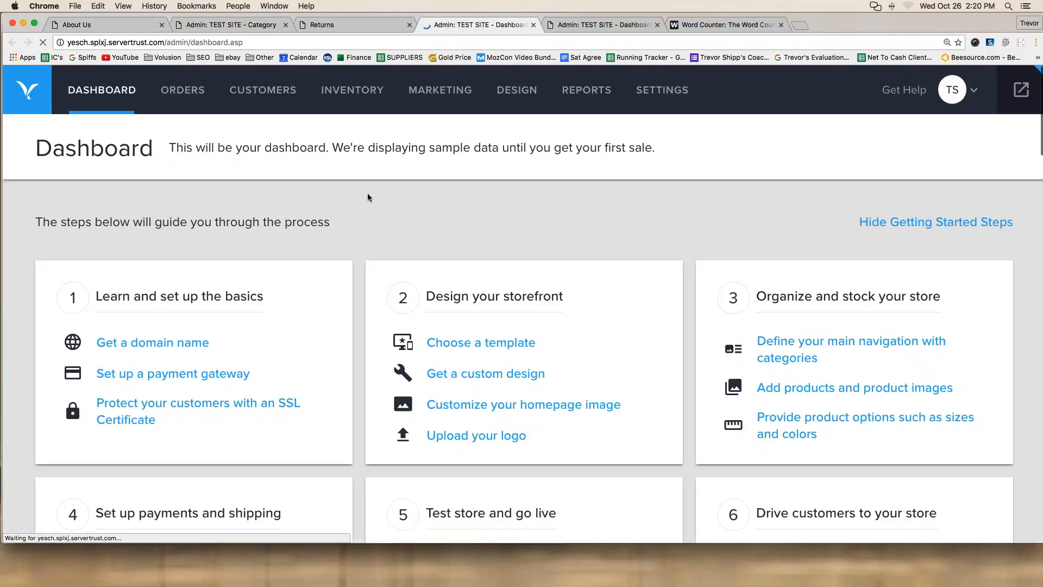
{"action": "mouse_move", "coordinate": [339, 90]}
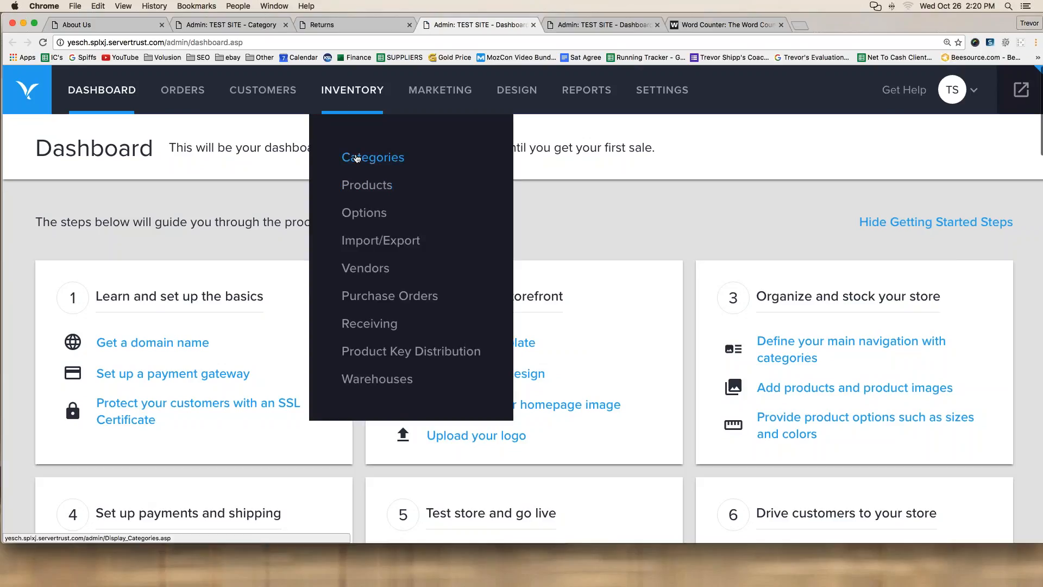
{"action": "left_click", "coordinate": [356, 158]}
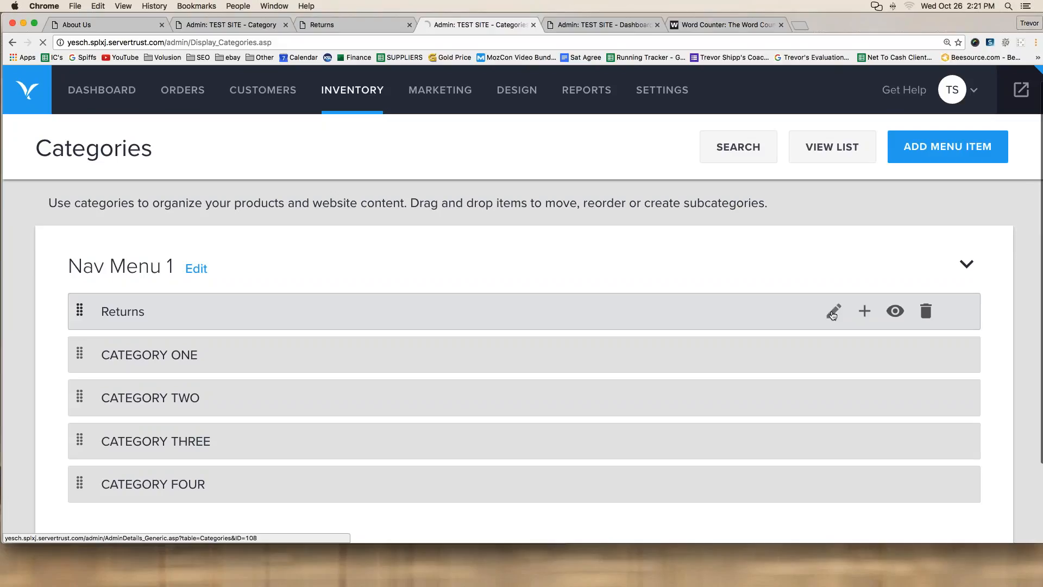
Step: Edit the Returns category, set Show in Menu to Select (no menu), and save
{"action": "left_click", "coordinate": [832, 313]}
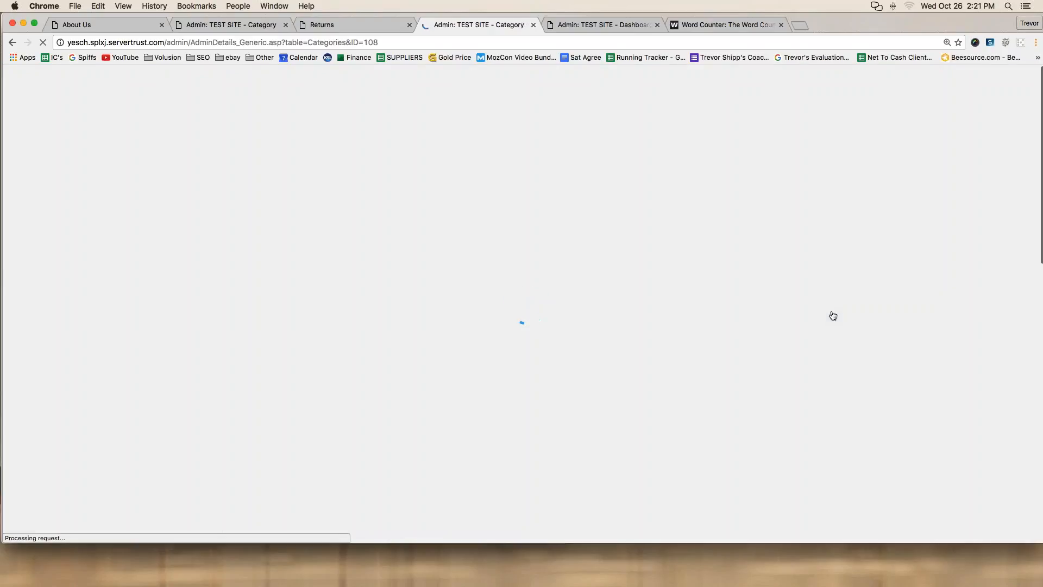
{"action": "scroll", "coordinate": [266, 376], "scroll_direction": "down", "scroll_amount": 8}
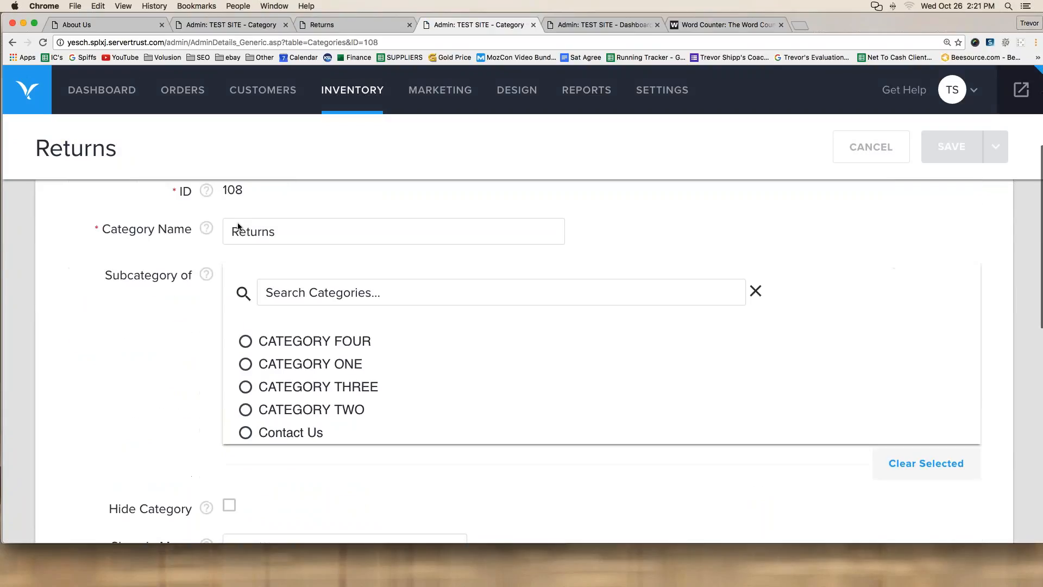
{"action": "left_click", "coordinate": [266, 374]}
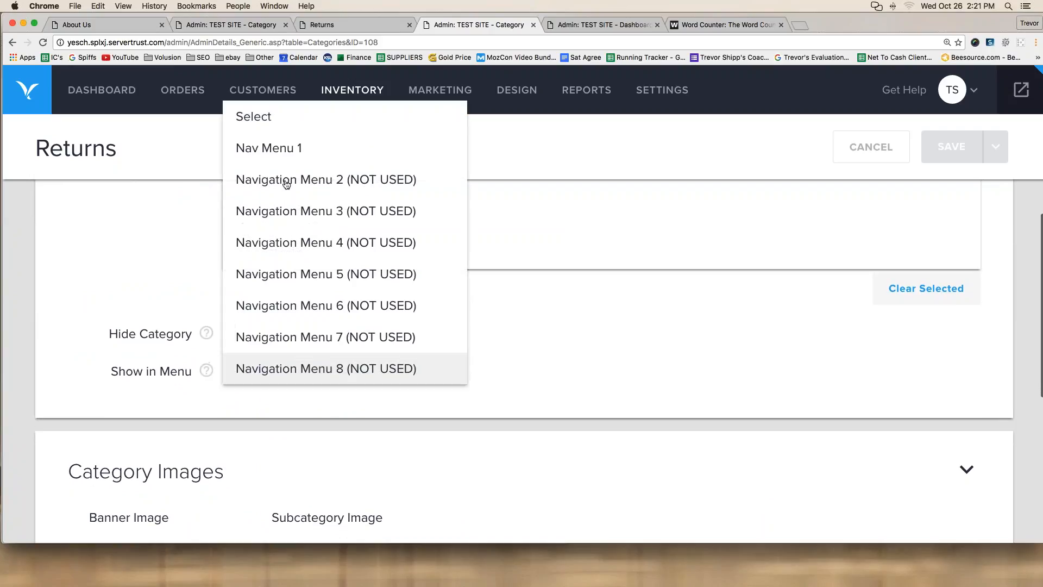
{"action": "left_click", "coordinate": [270, 120]}
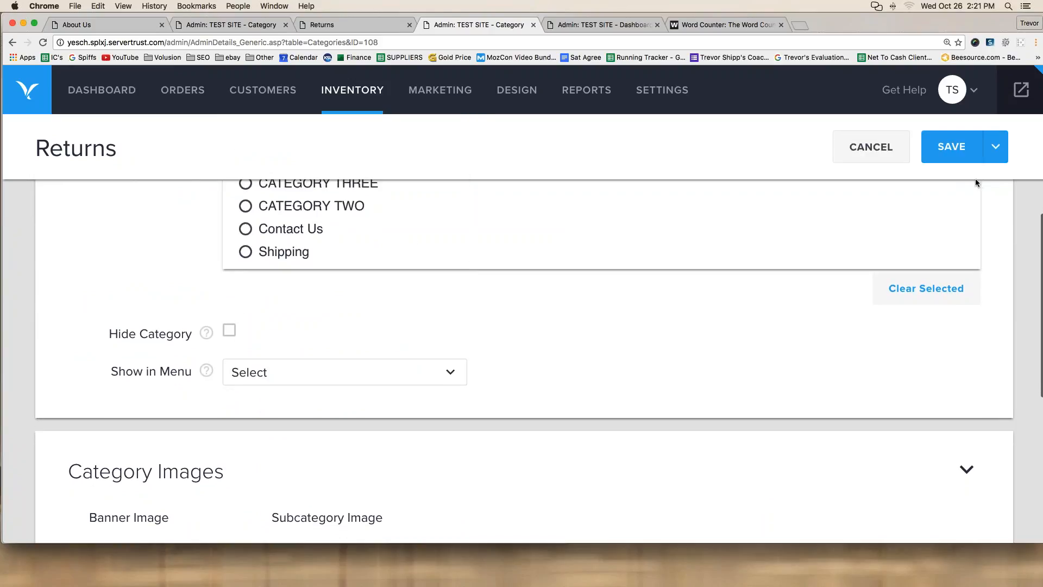
{"action": "mouse_move", "coordinate": [1004, 108]}
{"action": "left_mouse_down"}
{"action": "mouse_move", "coordinate": [906, 137]}
{"action": "mouse_move", "coordinate": [968, 186]}
{"action": "left_mouse_up"}
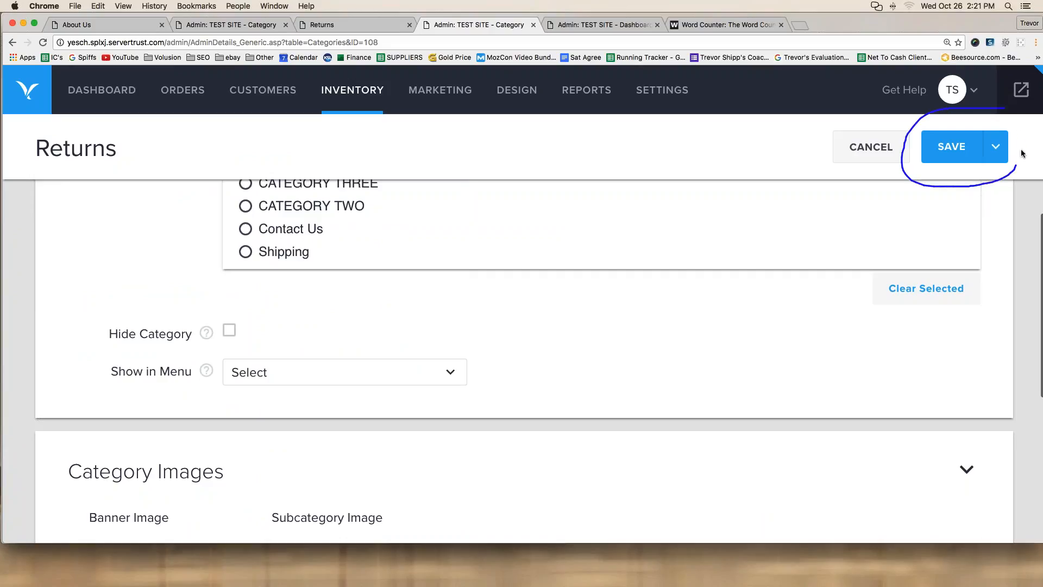
{"action": "left_click_drag", "start_coordinate": [1023, 153], "coordinate": [999, 110]}
{"action": "key", "text": "Escape"}
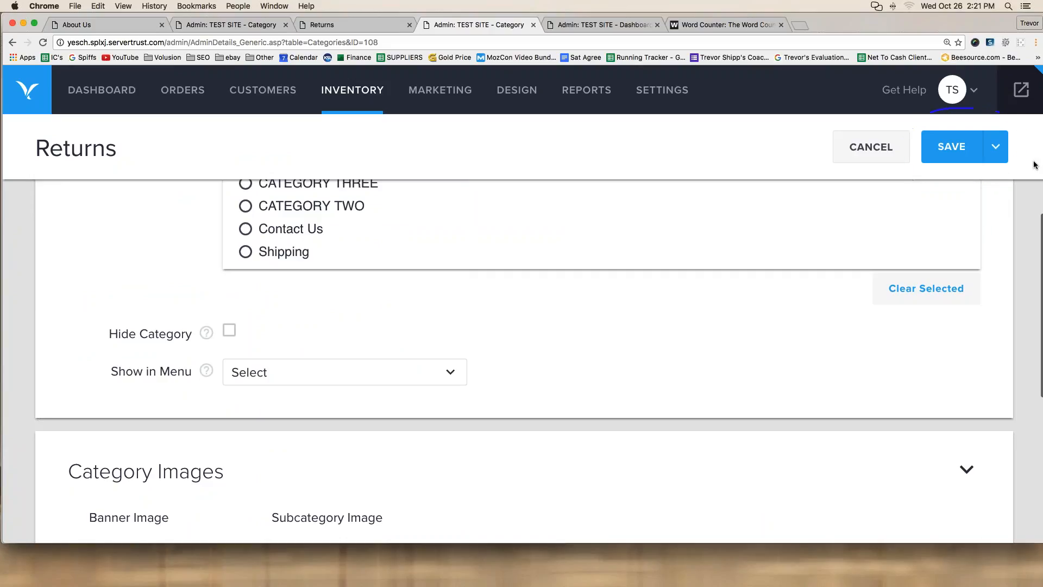
{"action": "left_click", "coordinate": [951, 146]}
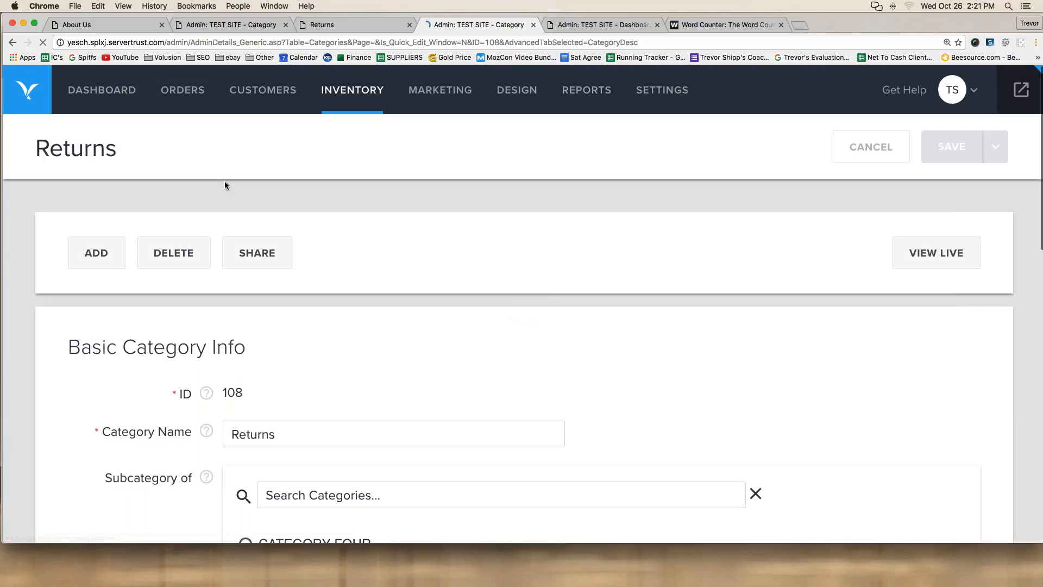
{"action": "mouse_move", "coordinate": [350, 98]}
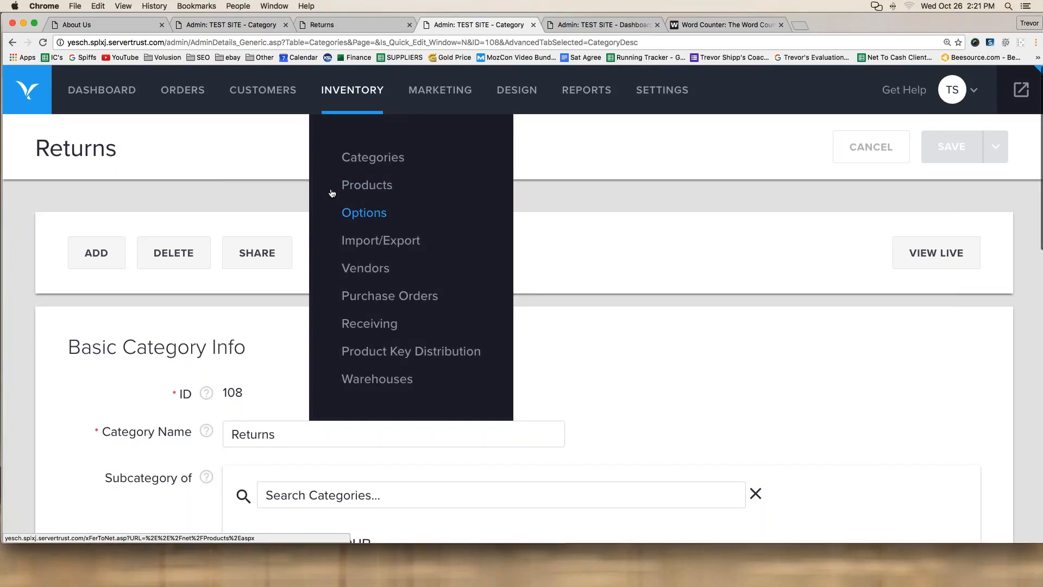
Step: Return to the storefront homepage and check the footer About Us column lists Company Info, Contact Us, Shipping and Returns
{"action": "left_click", "coordinate": [99, 24]}
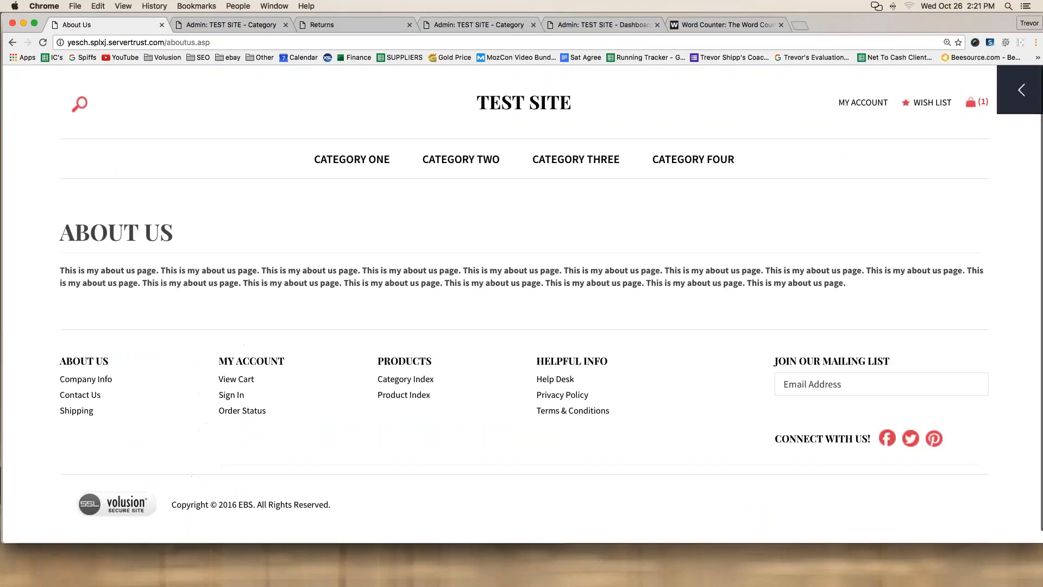
{"action": "left_click", "coordinate": [534, 104]}
{"action": "scroll", "coordinate": [106, 274], "scroll_direction": "down", "scroll_amount": 5}
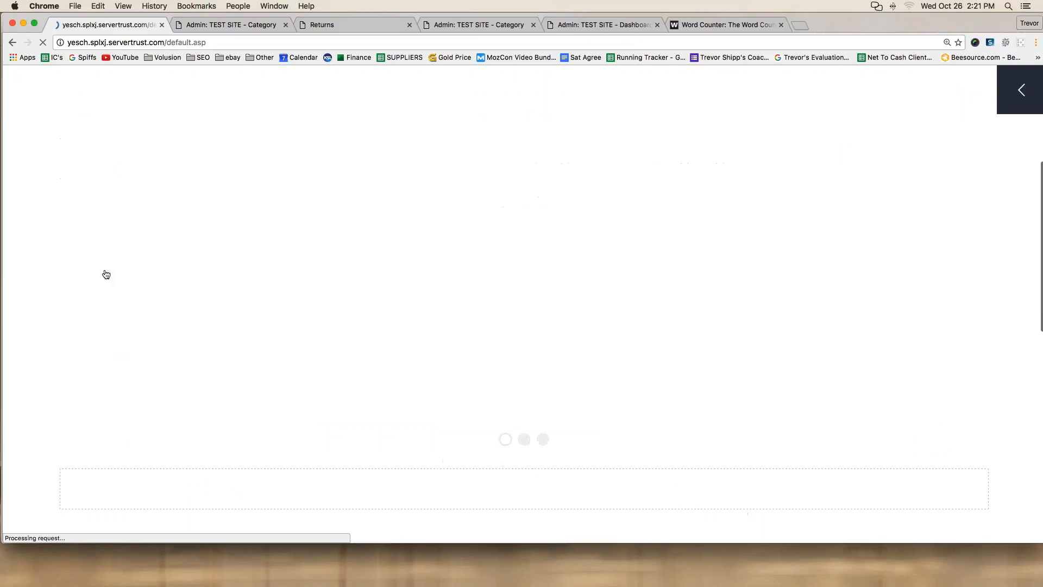
{"action": "scroll", "coordinate": [104, 272], "scroll_direction": "down", "scroll_amount": 6}
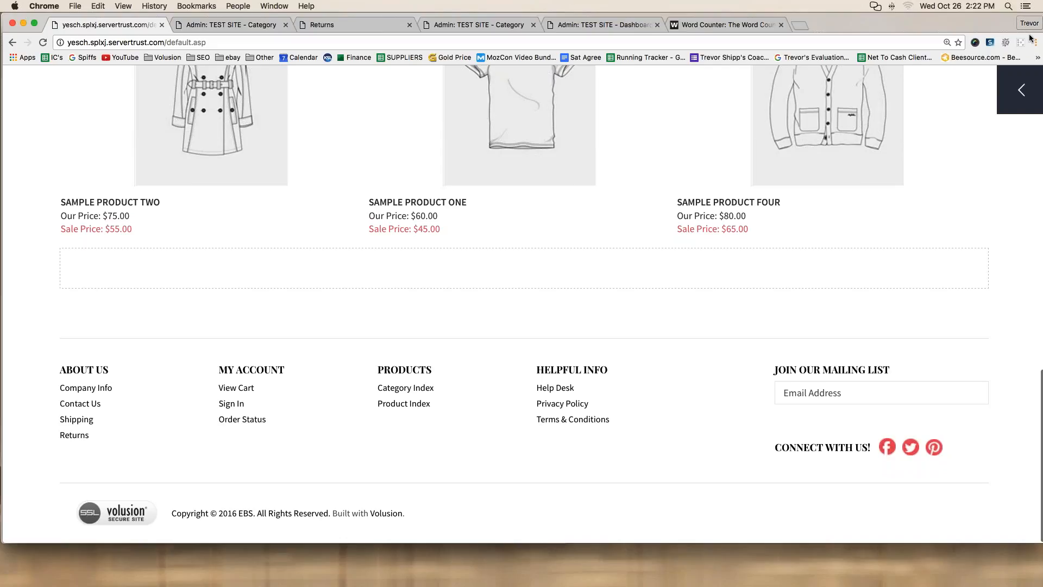
{"action": "key", "text": "super+shift+2"}
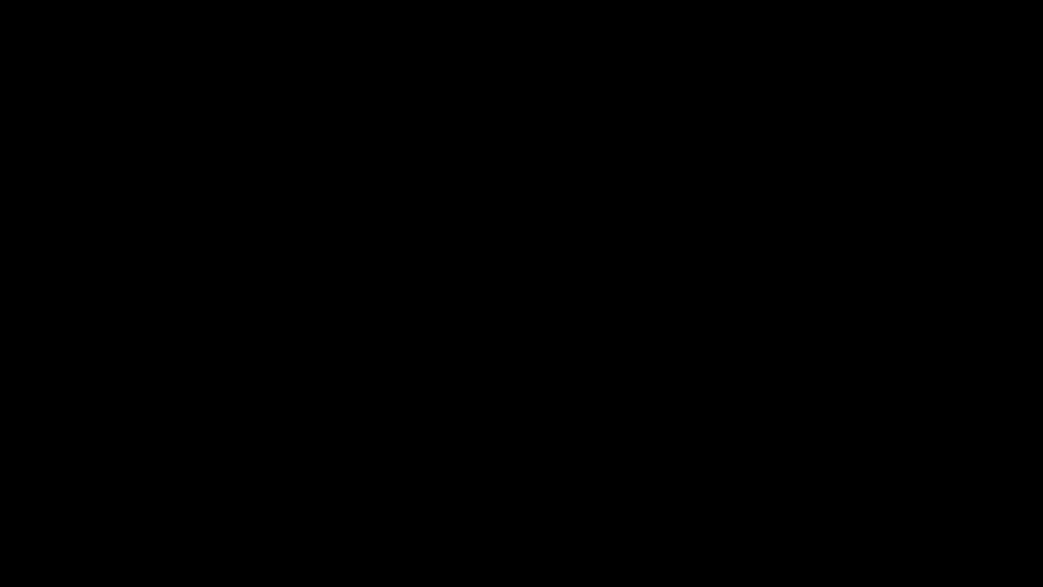